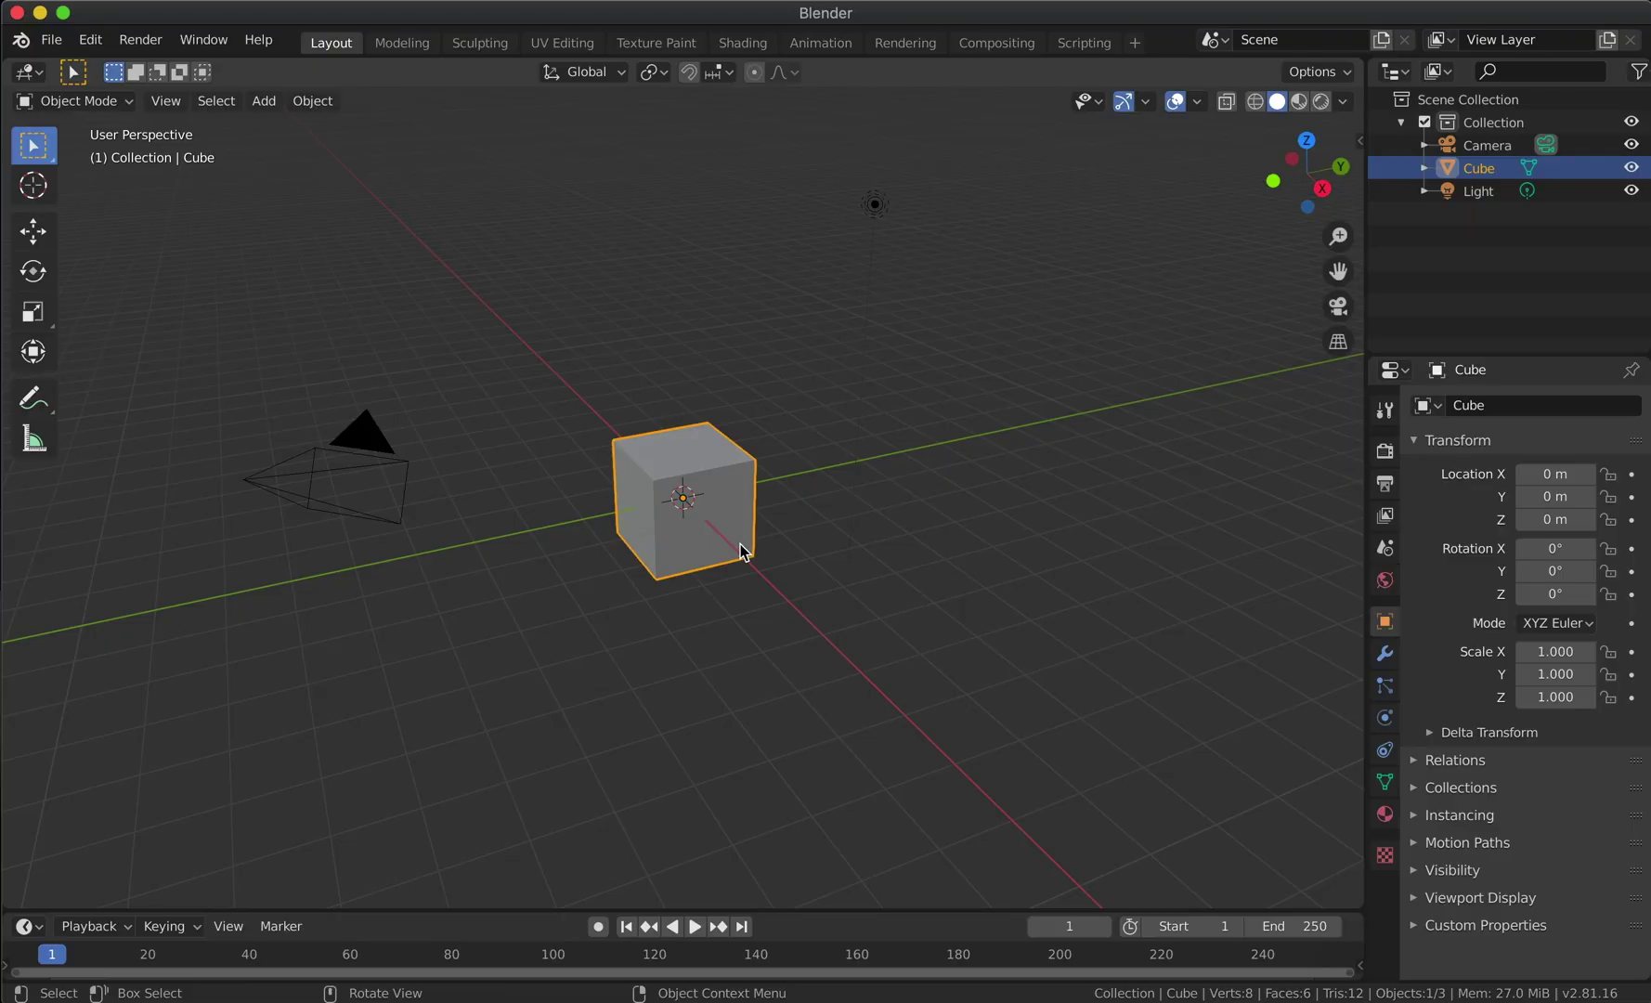
# Step: Delete the default camera, cube and light from the scene
pyautogui.click(1484, 146)
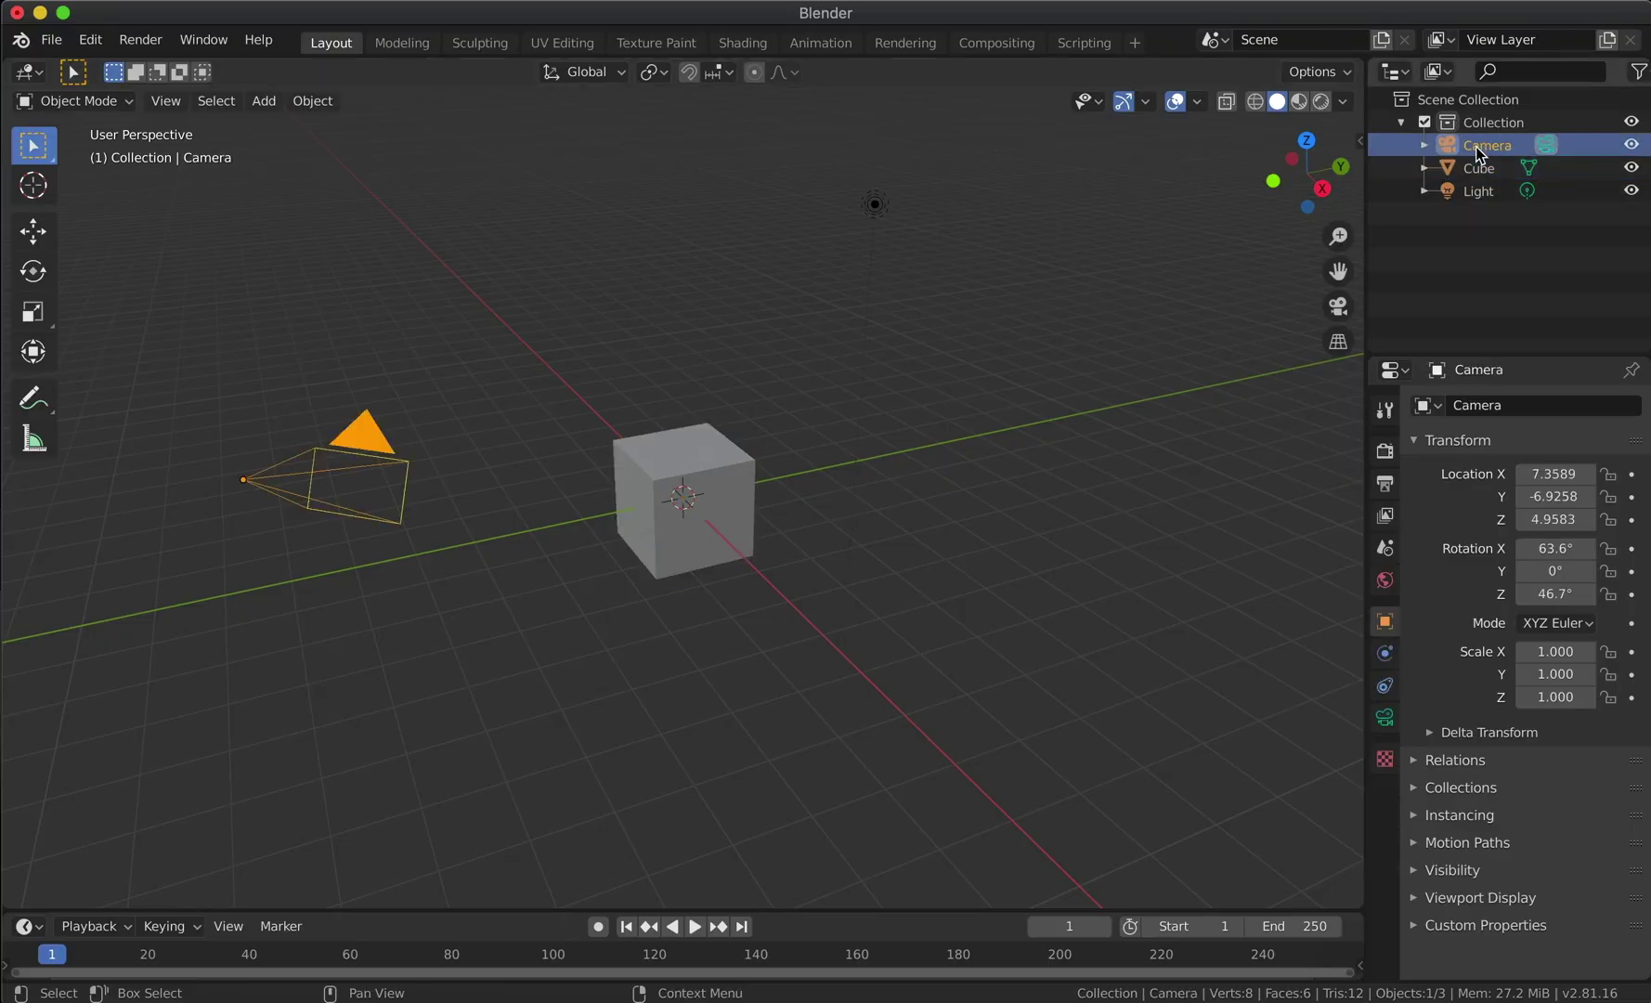
pyautogui.keyDown('shift'); pyautogui.click(1480, 191); pyautogui.keyUp('shift')
pyautogui.press('Delete')
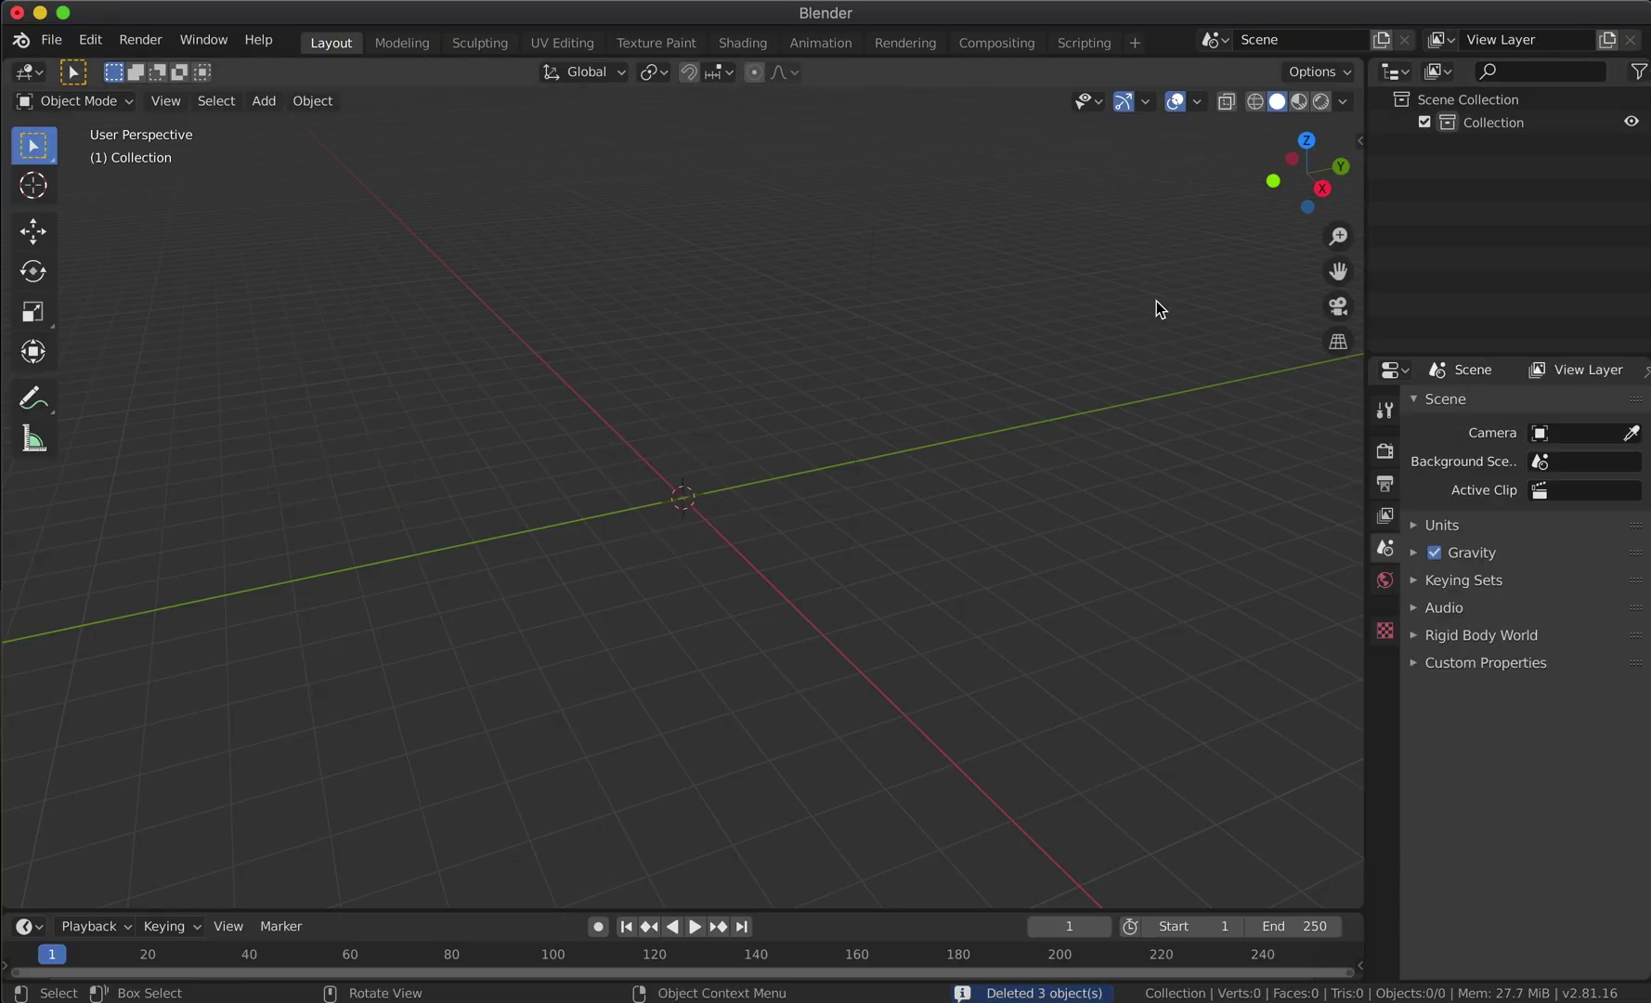
# Step: Search the add-on preferences for "ani" to check the Animation Nodes add-on, and close the preferences
pyautogui.click(90, 39)
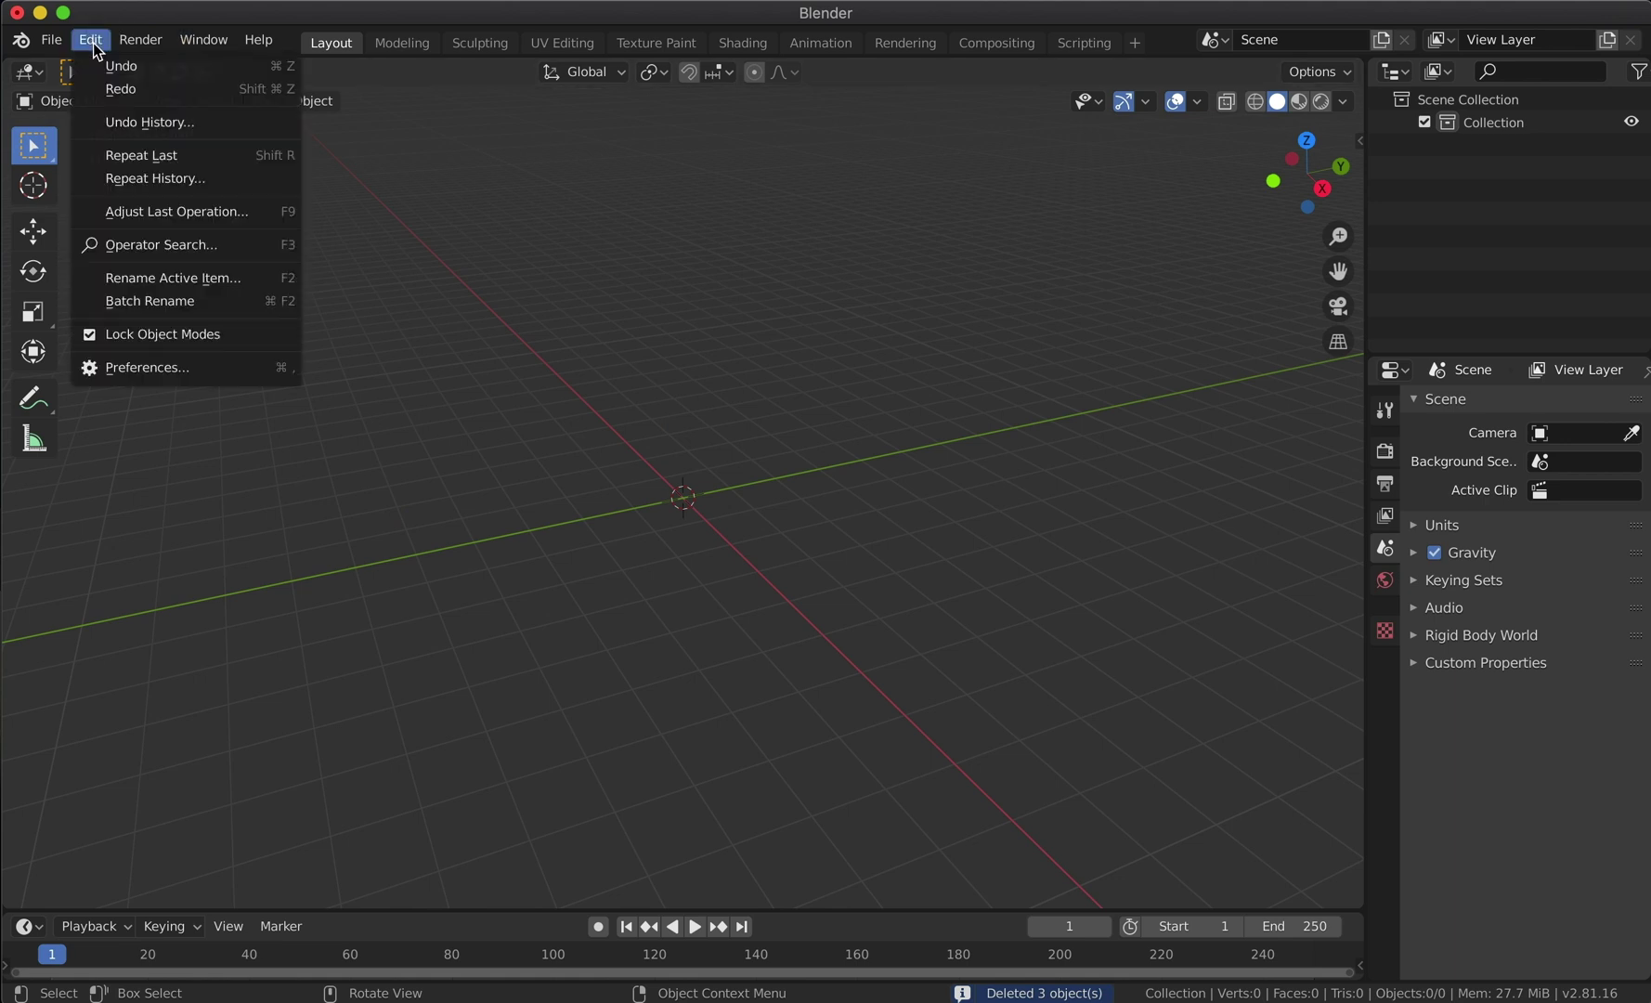
pyautogui.click(144, 362)
pyautogui.click(628, 112)
pyautogui.write('ani')
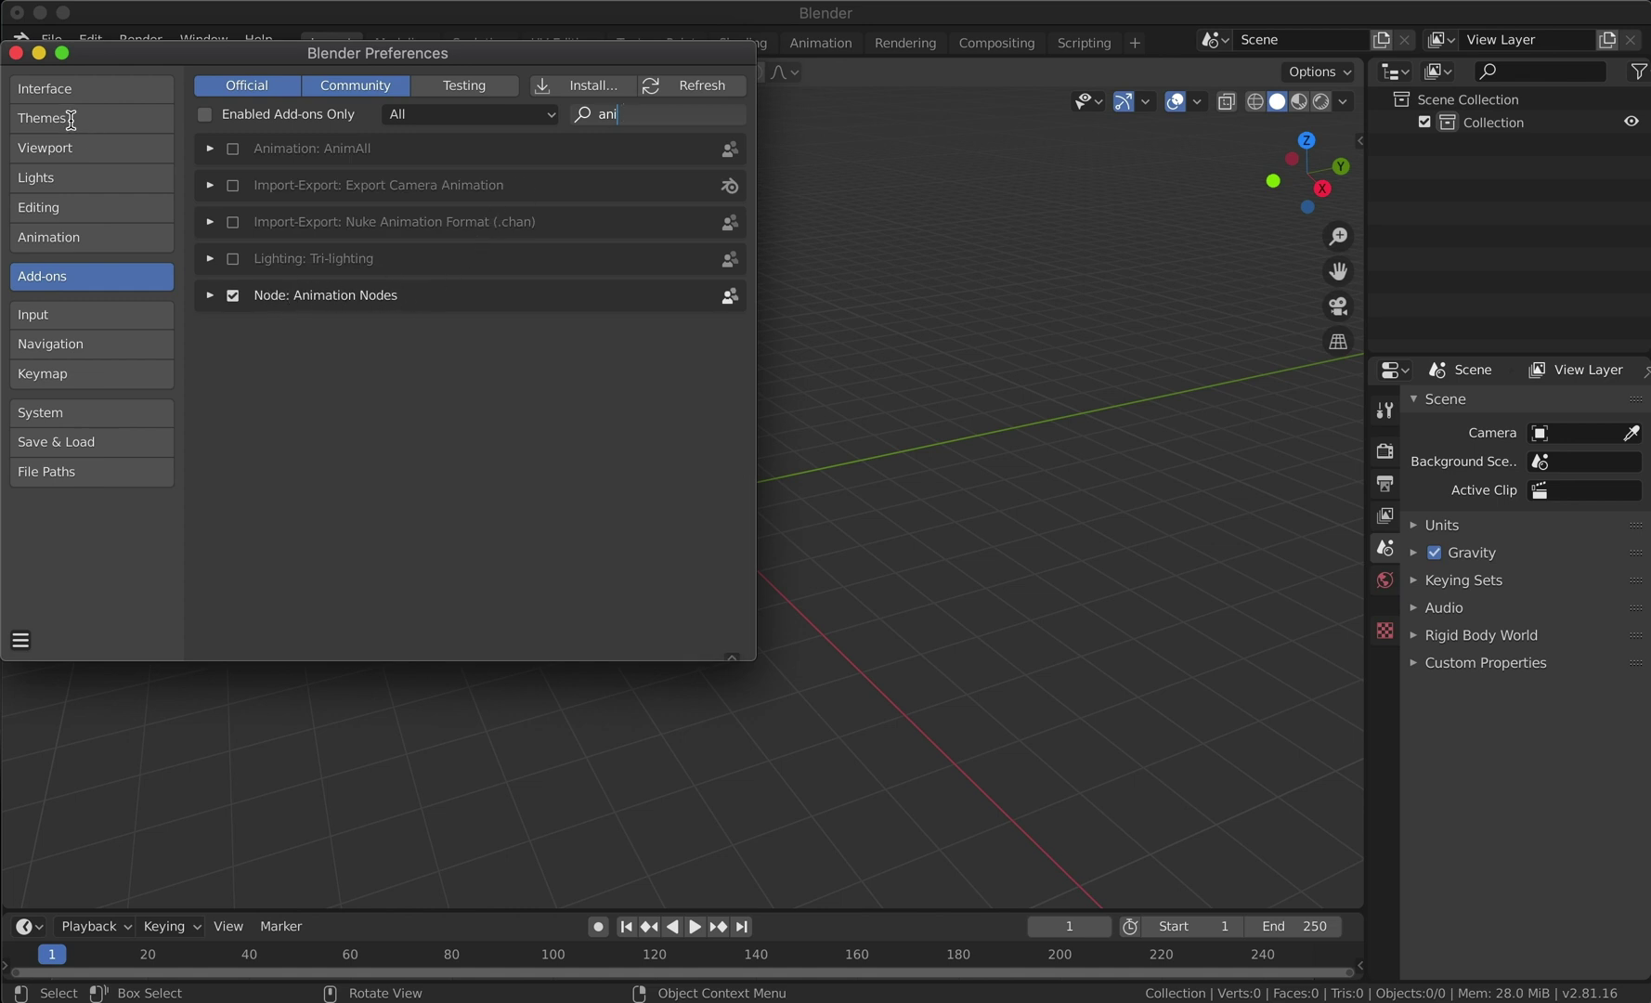
pyautogui.click(15, 53)
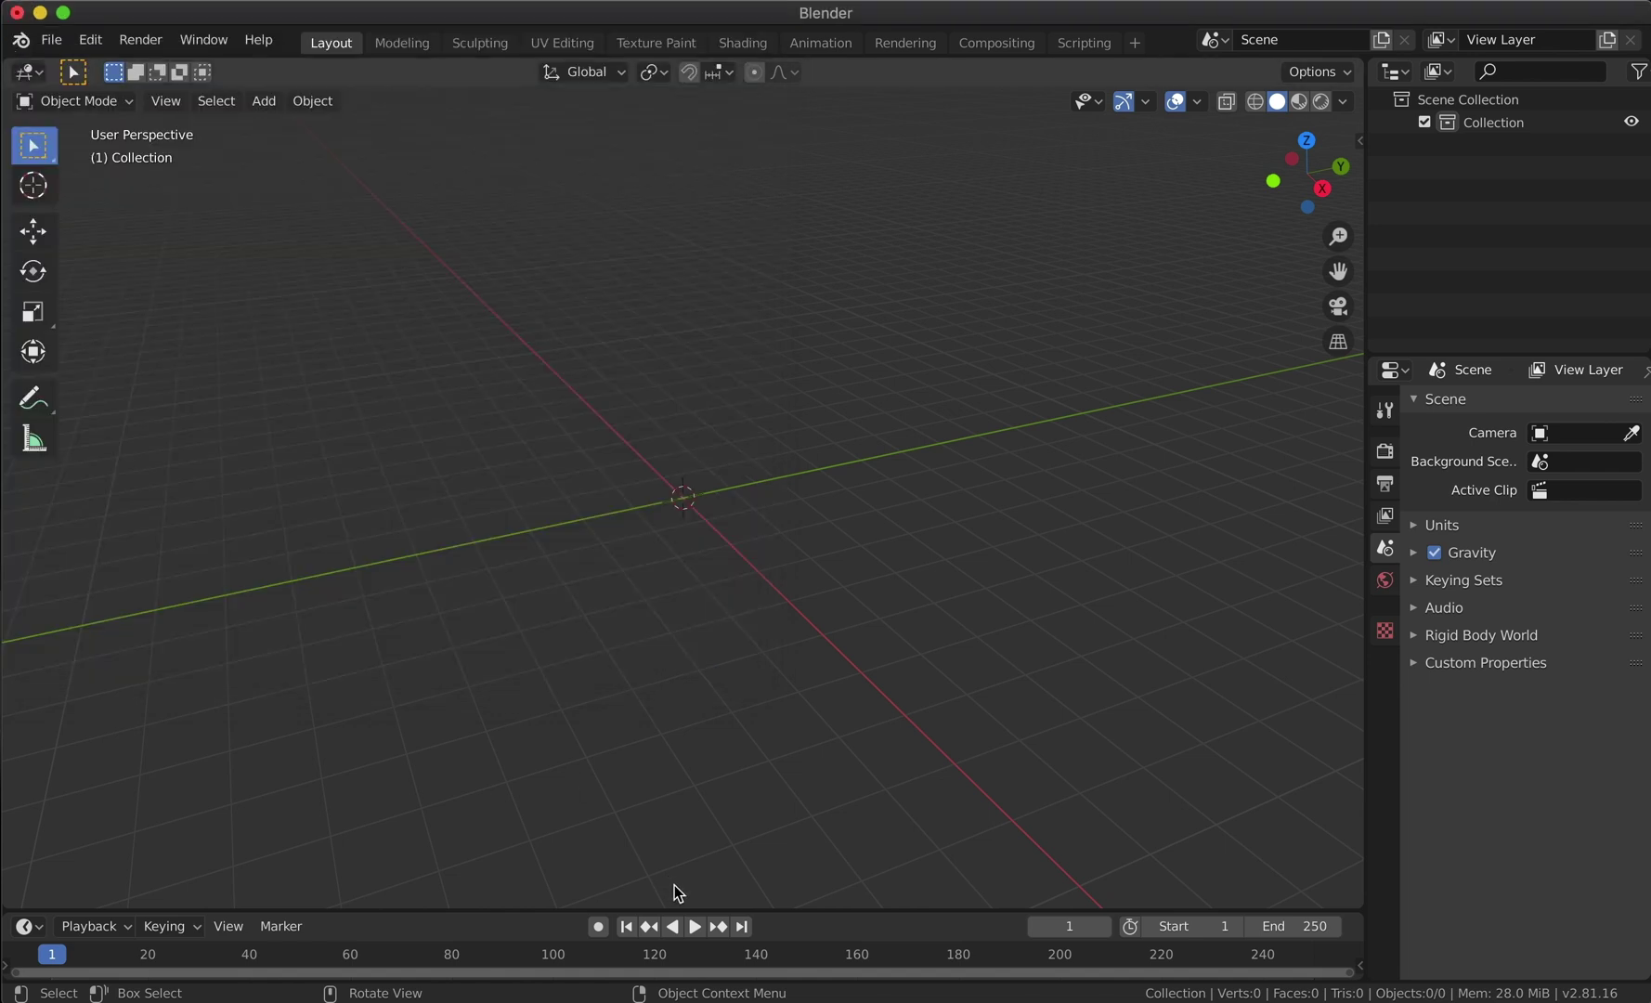
# Step: Enlarge the timeline area upward and change it to the Animation Nodes editor
pyautogui.moveTo(674, 909); pyautogui.dragTo(685, 624)
pyautogui.click(29, 640)
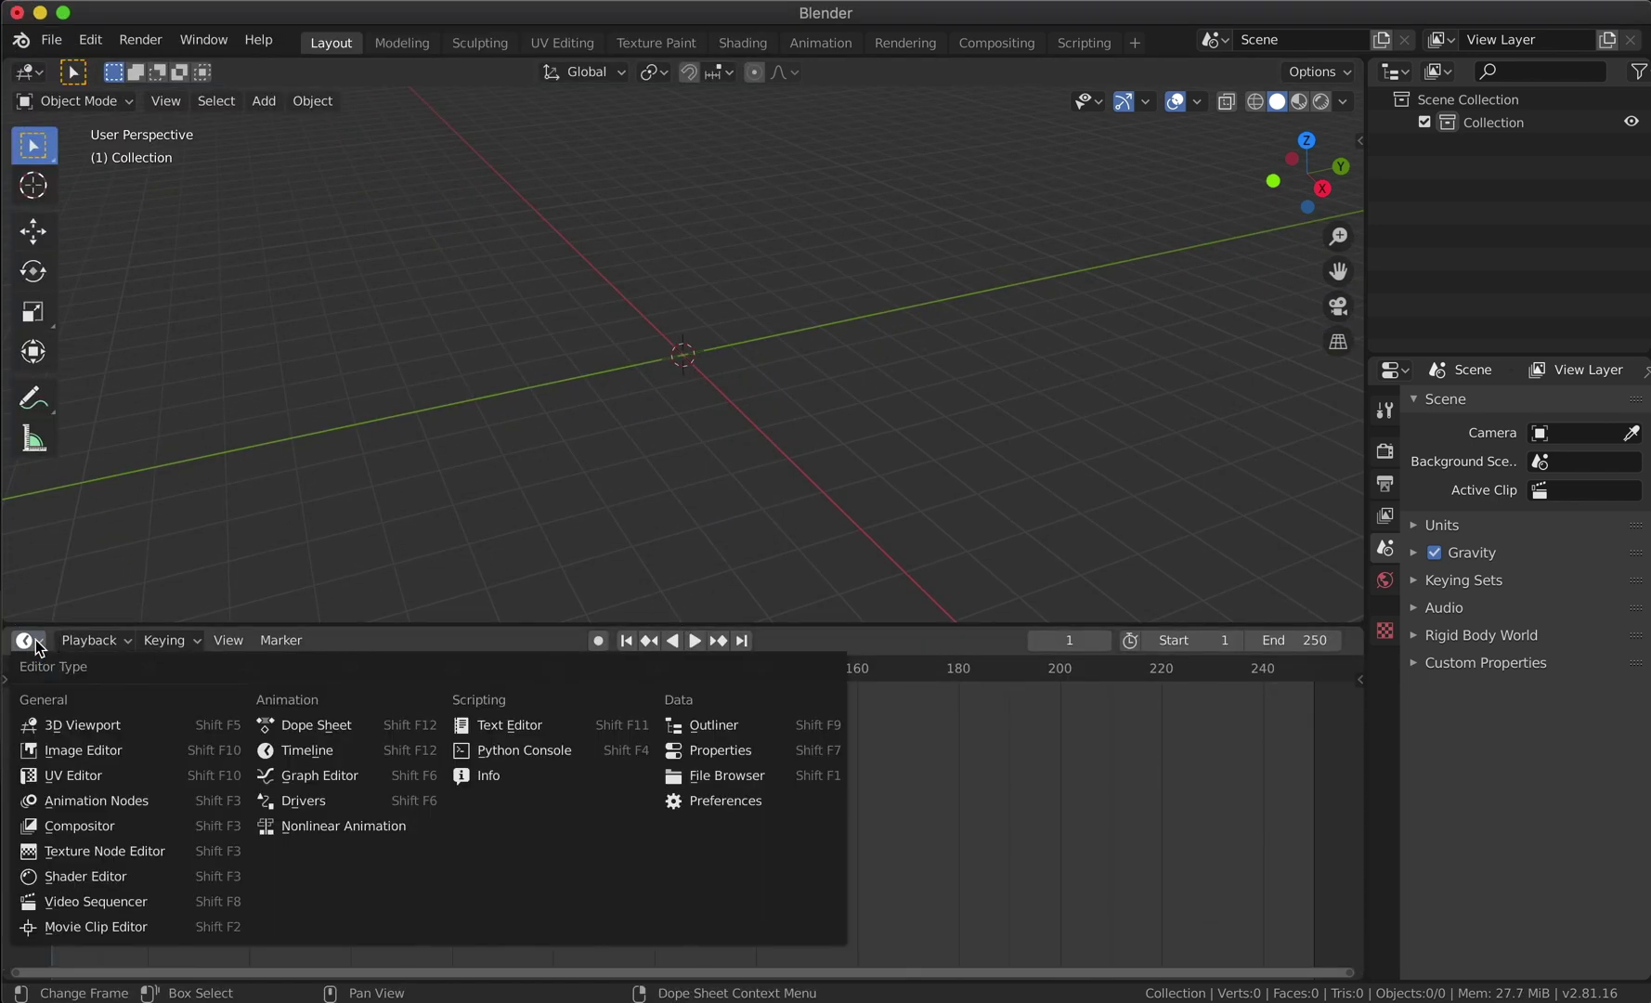
pyautogui.click(86, 798)
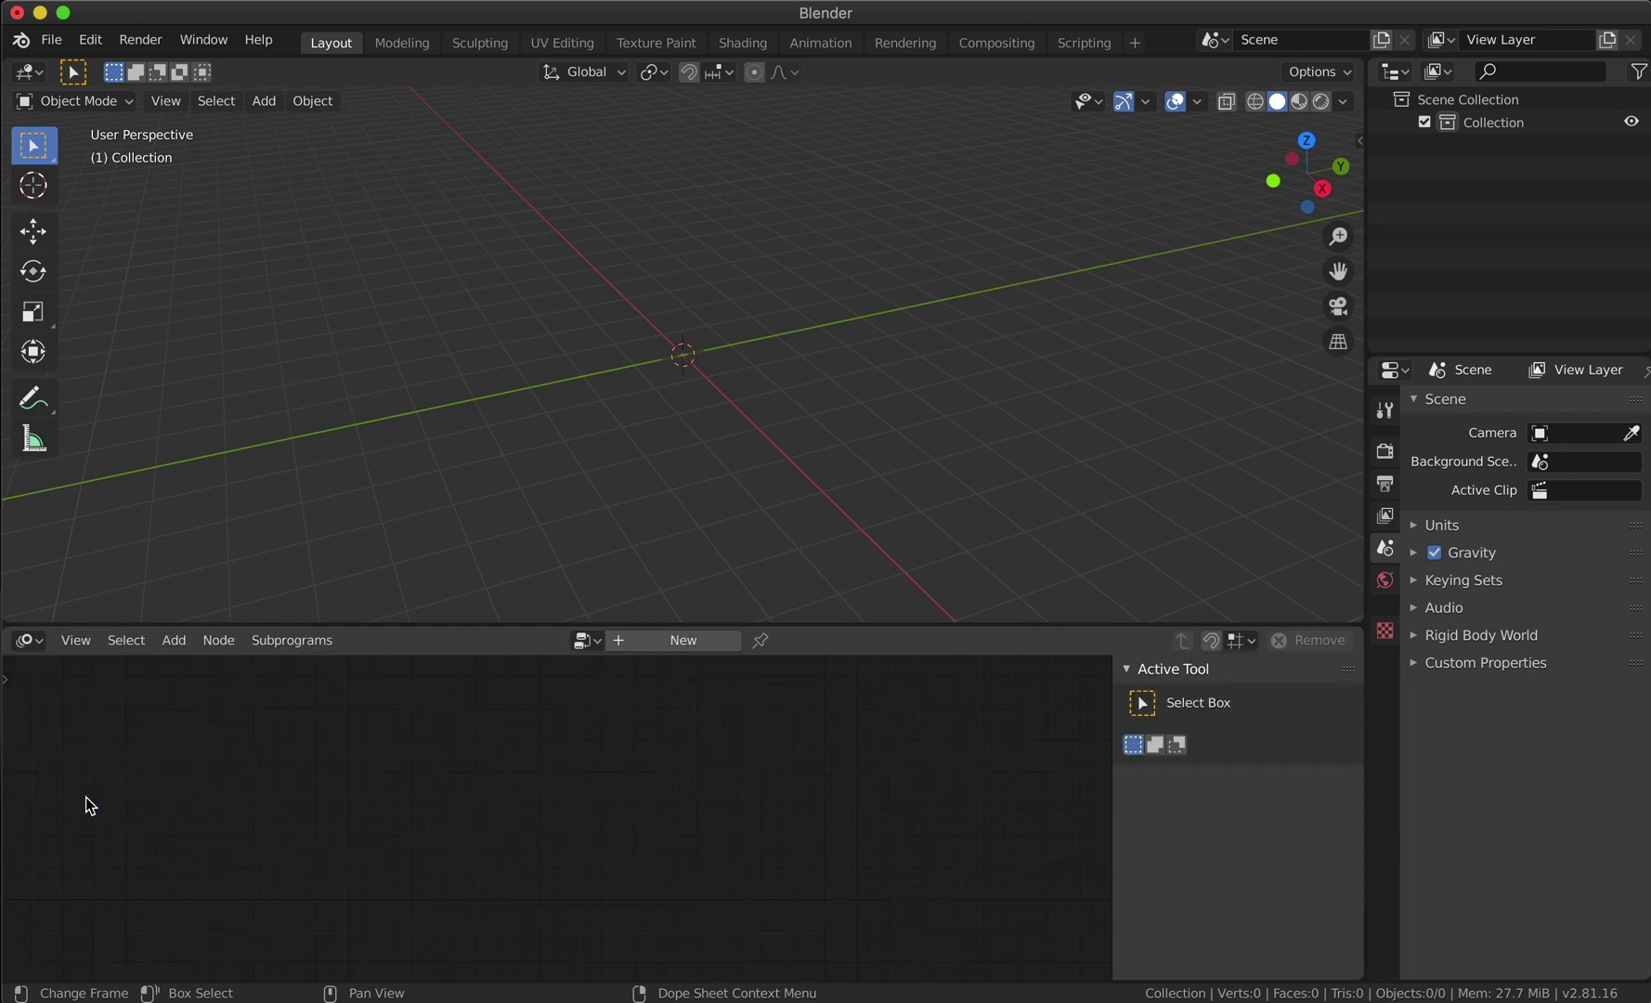
# Step: Switch to the browser, examine the Gumroad page for Blender 2.8+ Animation Nodes - Wiggle Loop, and return to Blender
pyautogui.hotkey('ctrl', 'Up')
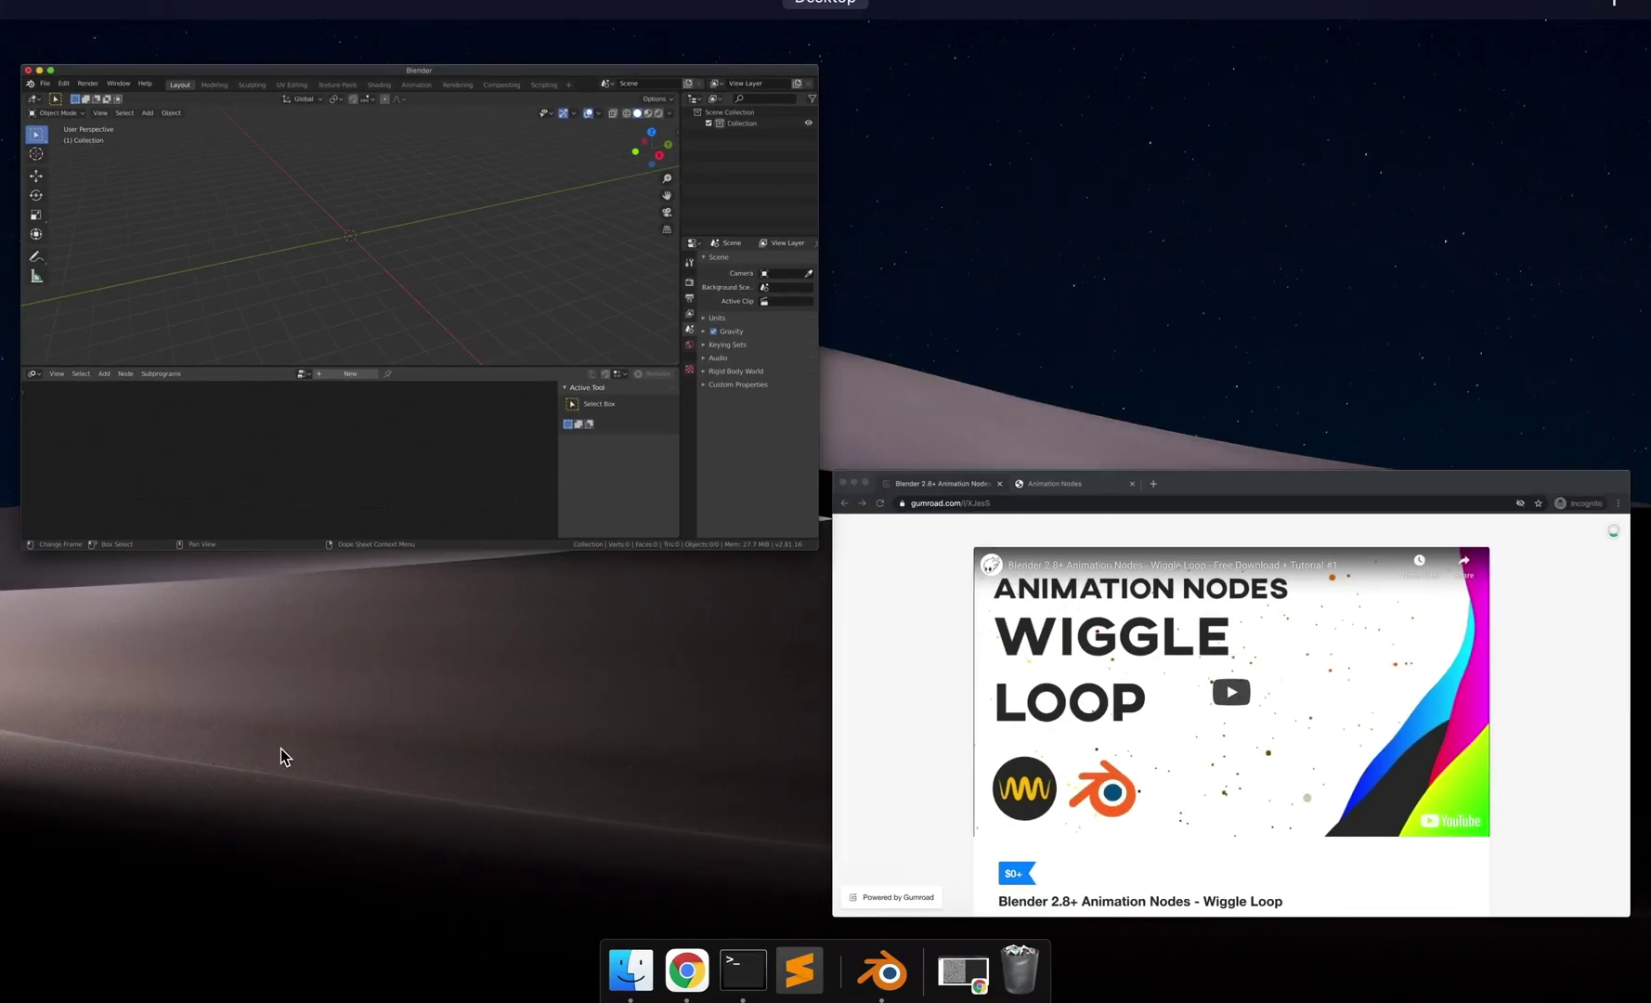
pyautogui.click(1022, 645)
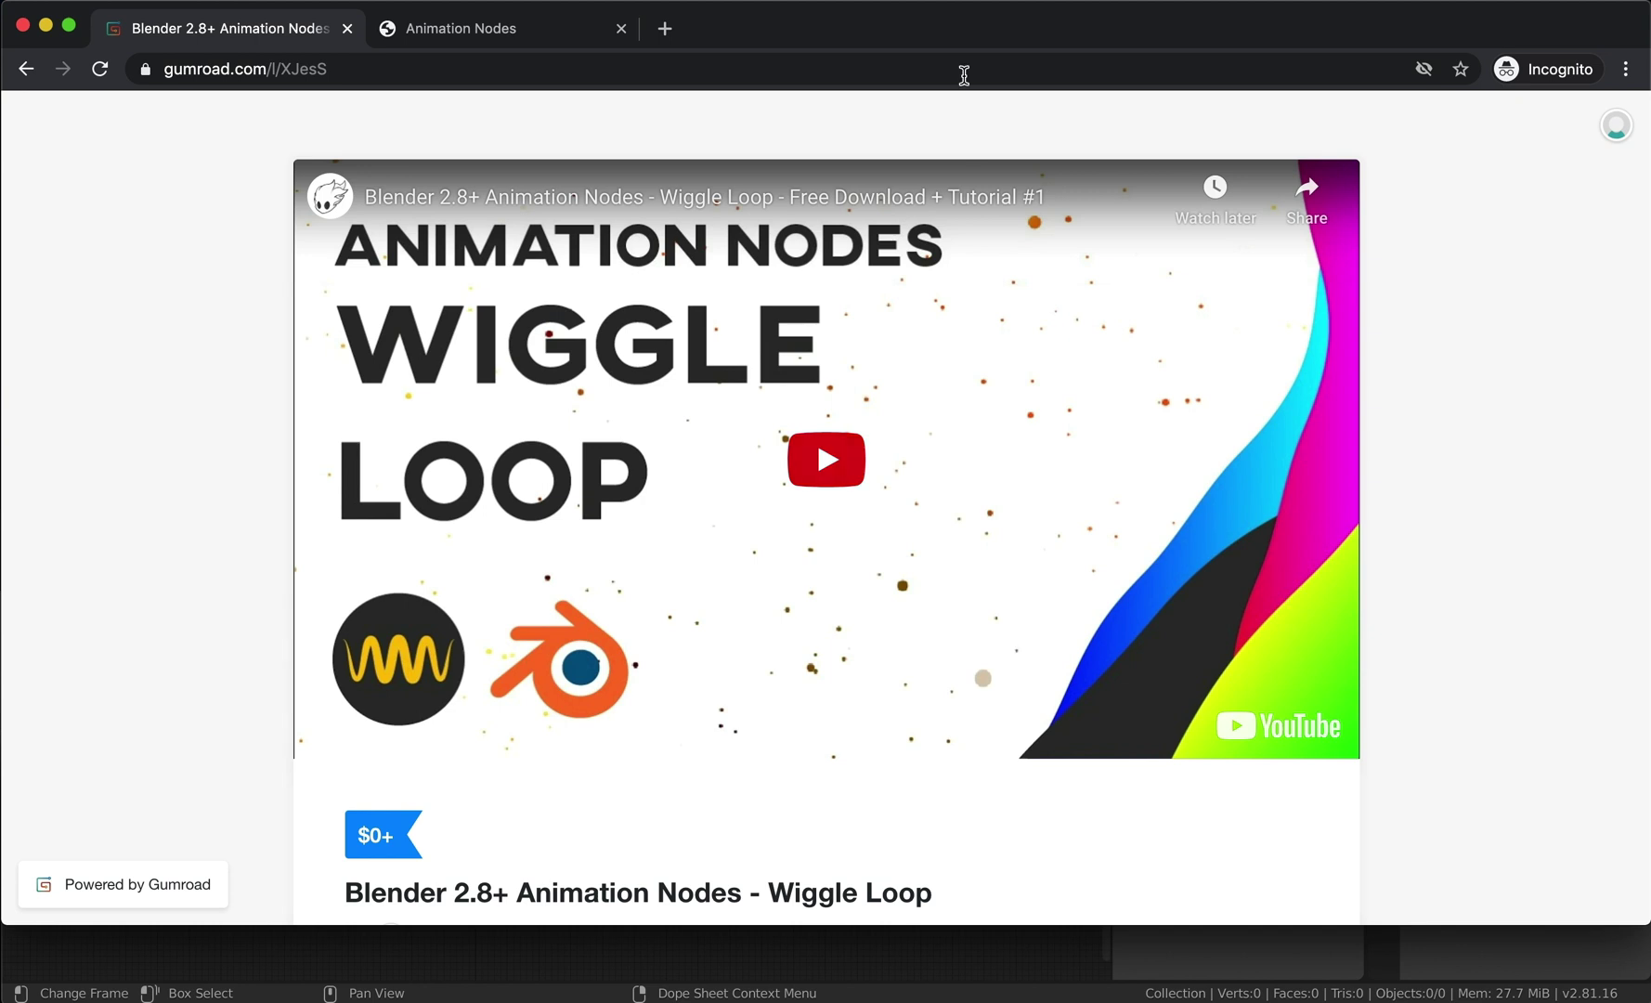
pyautogui.scroll(-10, 914, 689)
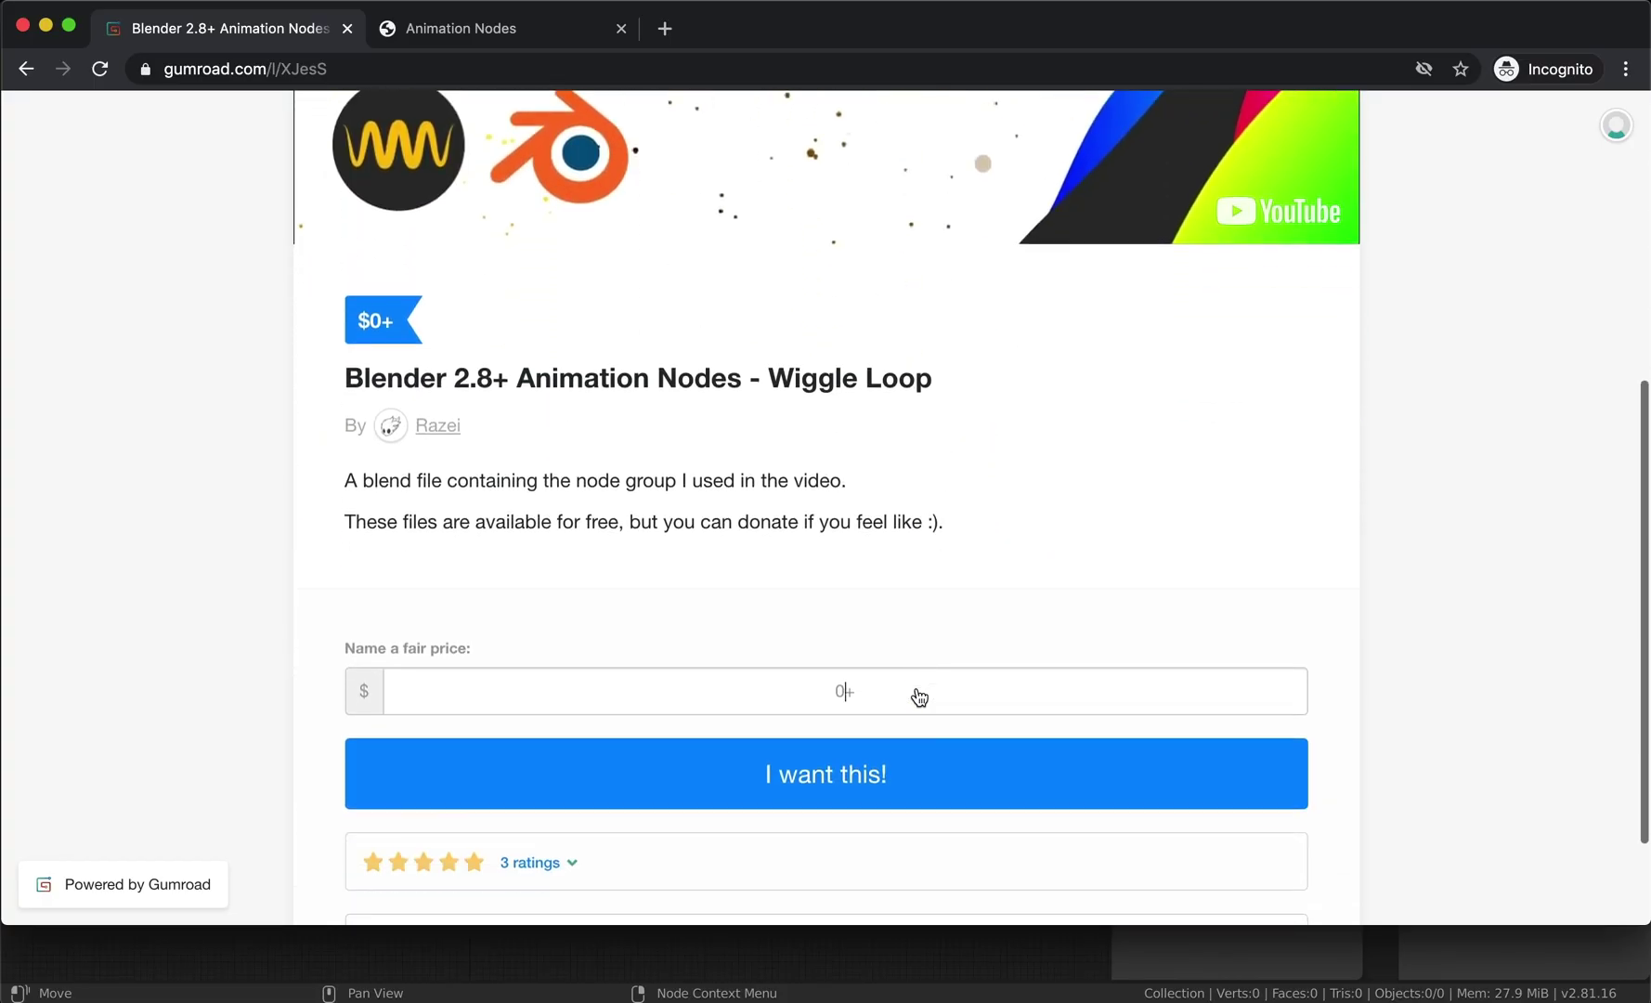
pyautogui.click(811, 691)
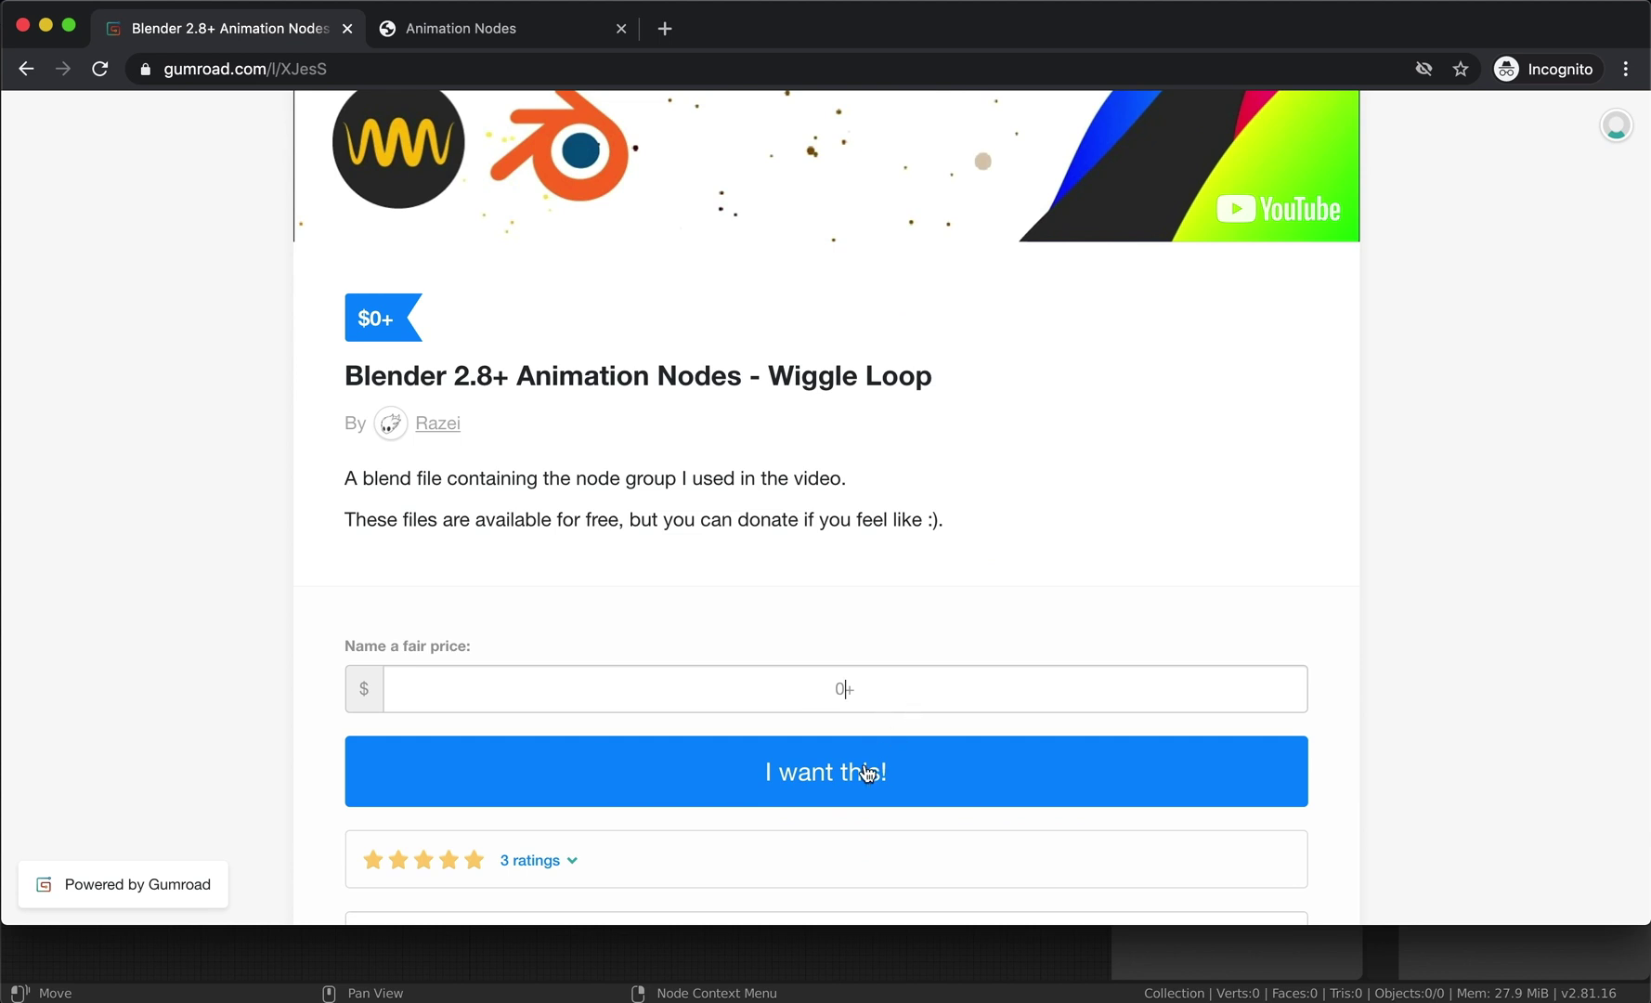
pyautogui.hotkey('ctrl', 'Up')
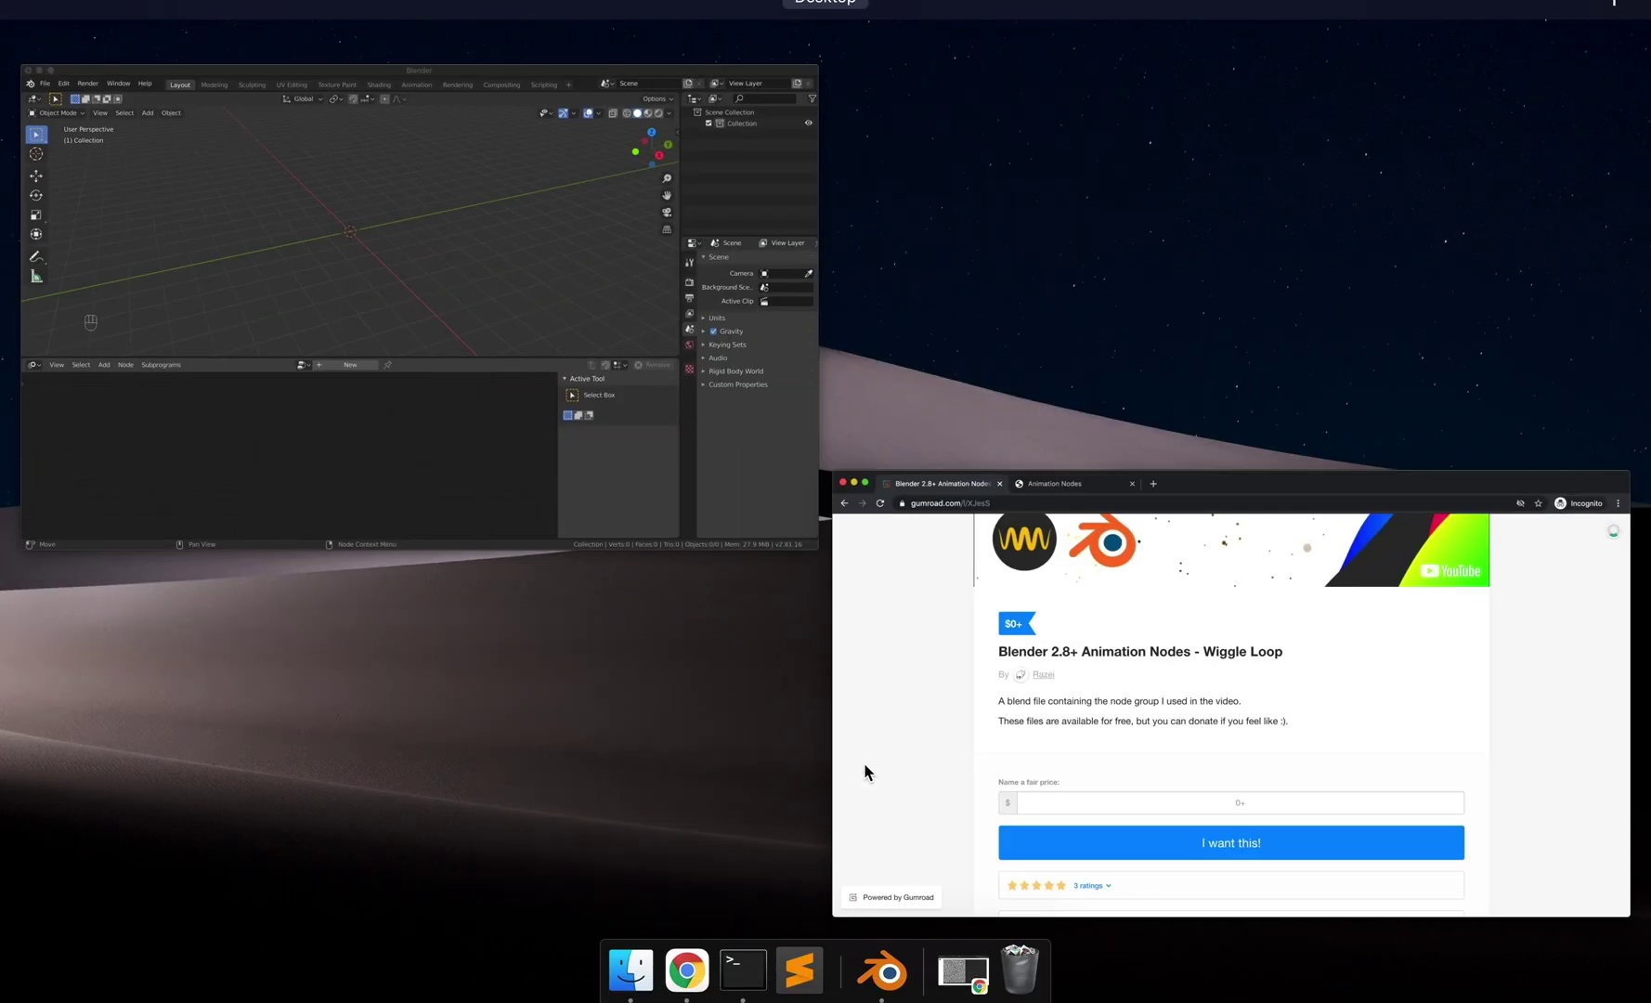
pyautogui.click(475, 389)
# Step: Start appending from a file, go to the Downloads folder and filter folders out of the file list
pyautogui.click(59, 44)
pyautogui.click(61, 48)
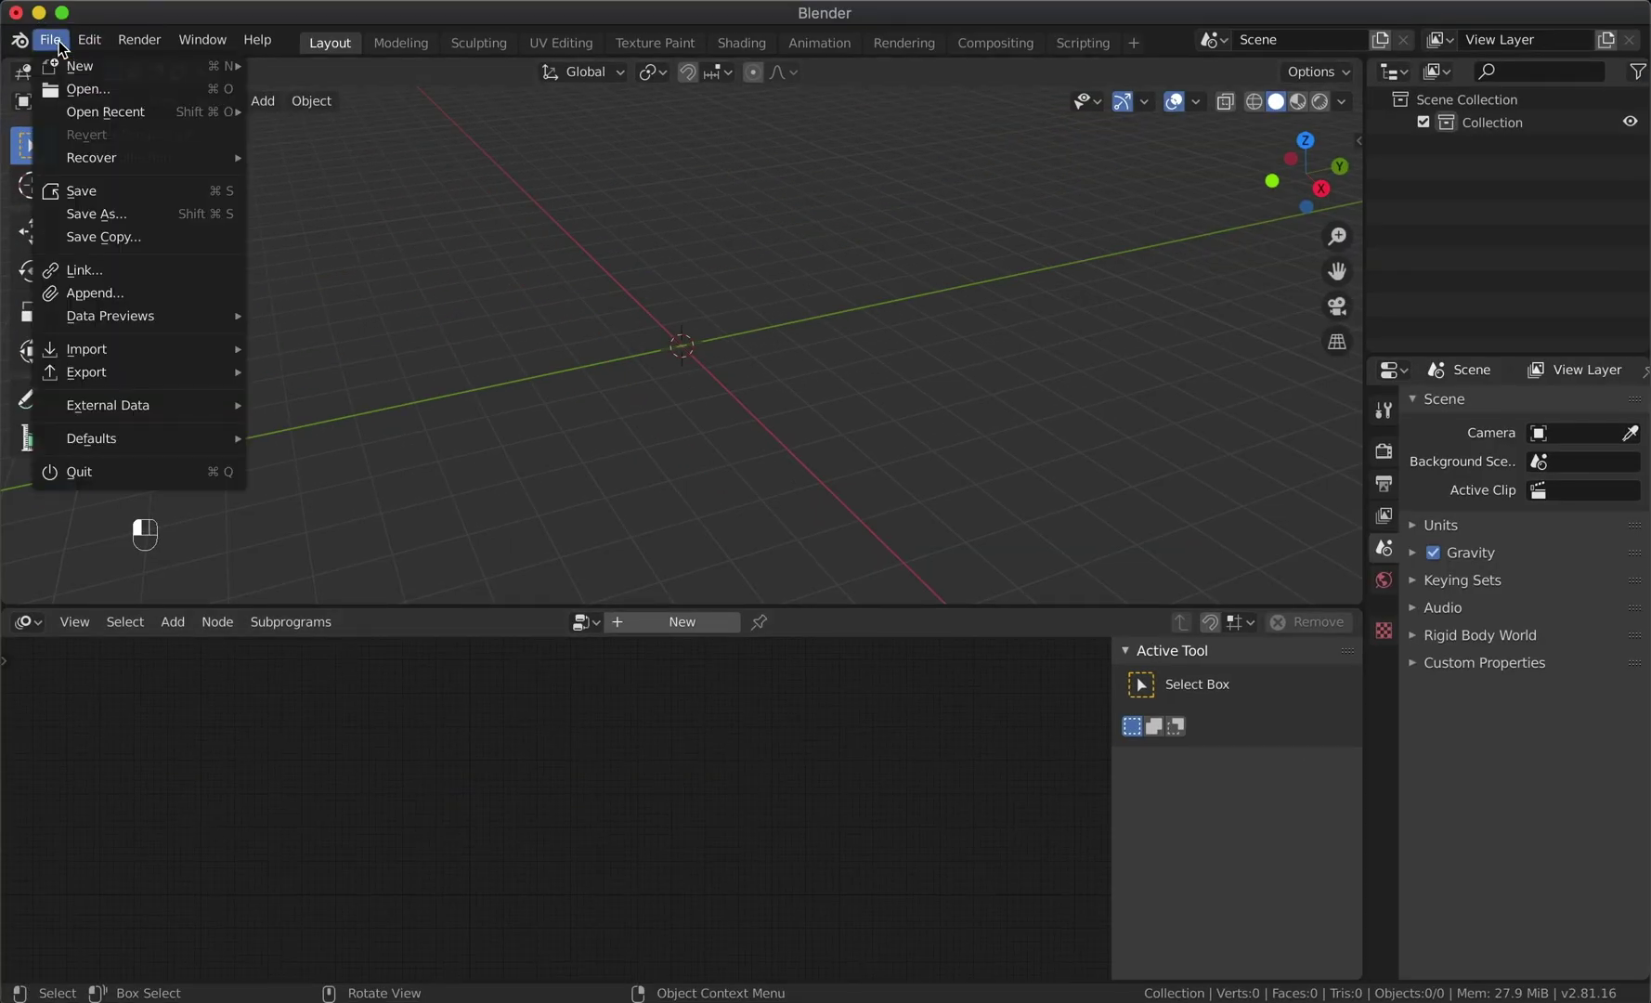
pyautogui.click(93, 292)
pyautogui.click(318, 458)
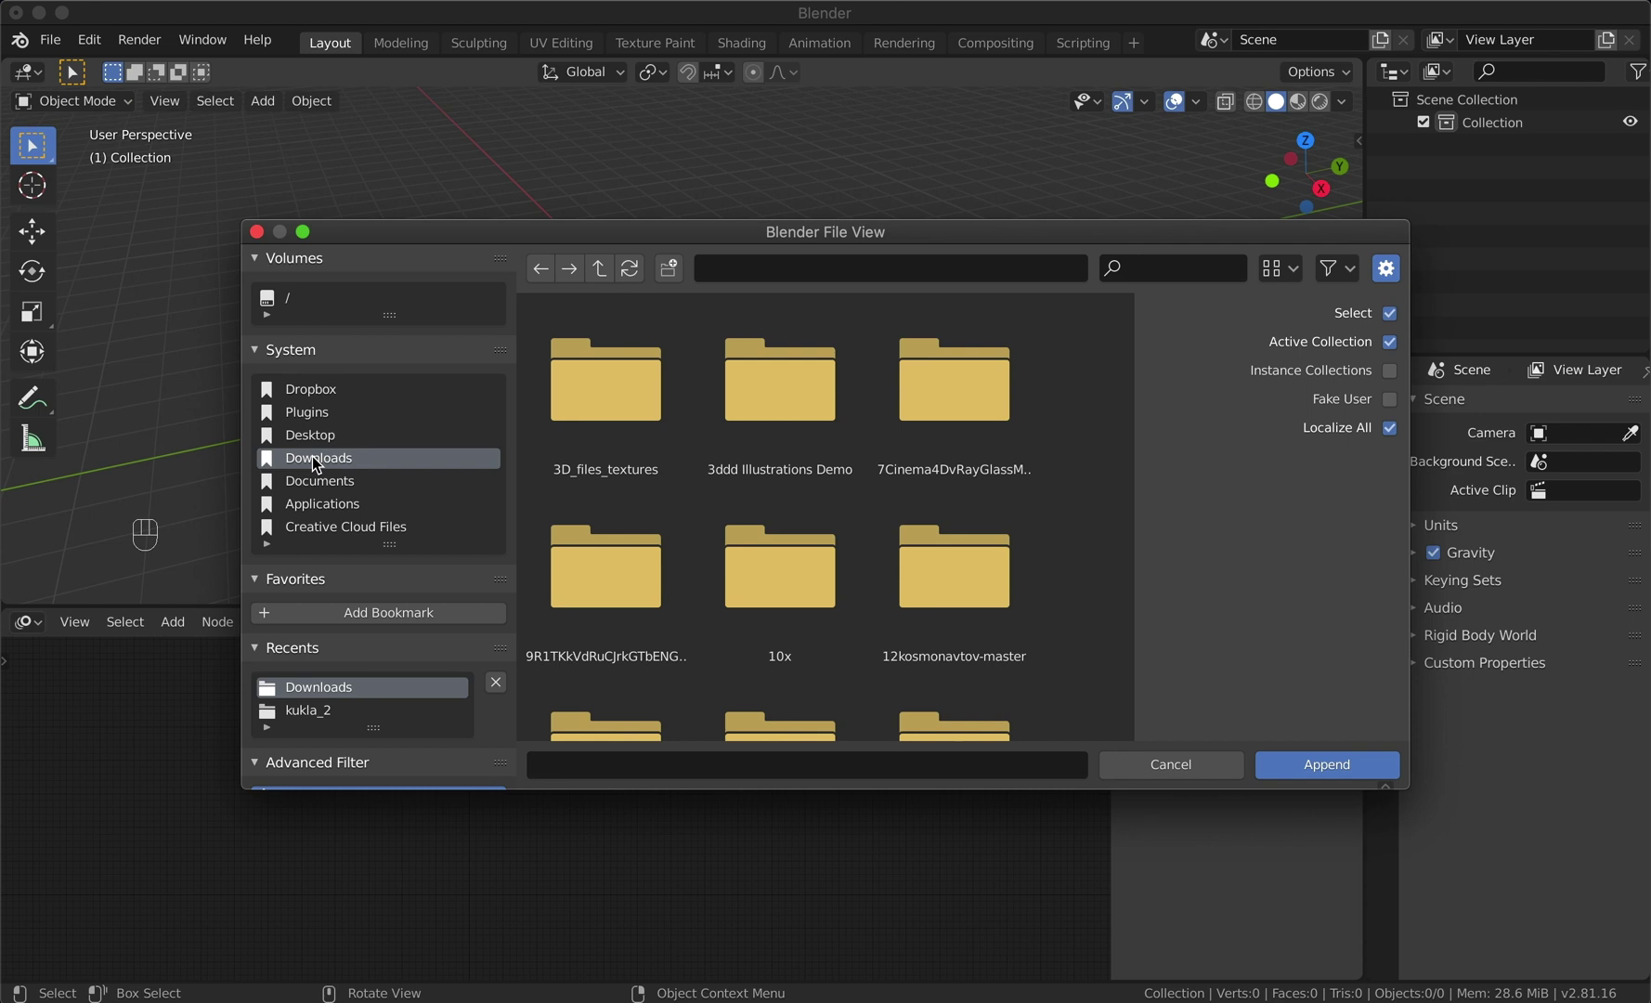
pyautogui.click(1349, 268)
pyautogui.click(1205, 342)
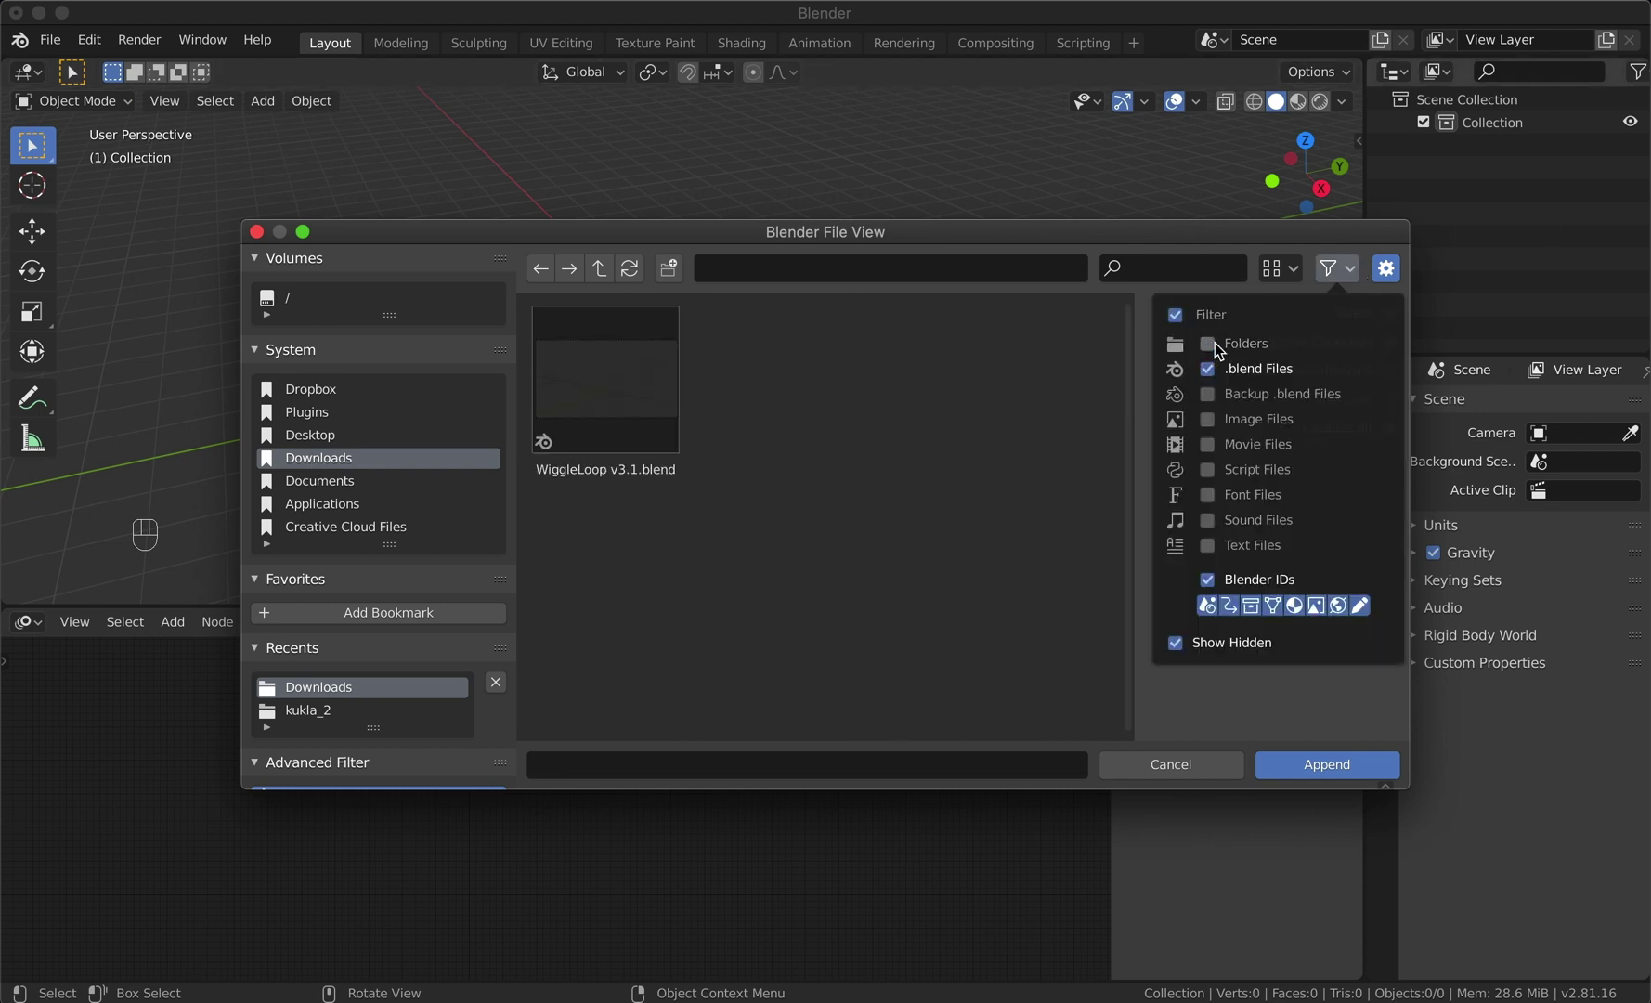
# Step: Append the Subprograms node tree from the NodeTree data of WiggleLoop v3.1.blend
pyautogui.doubleClick(609, 383)
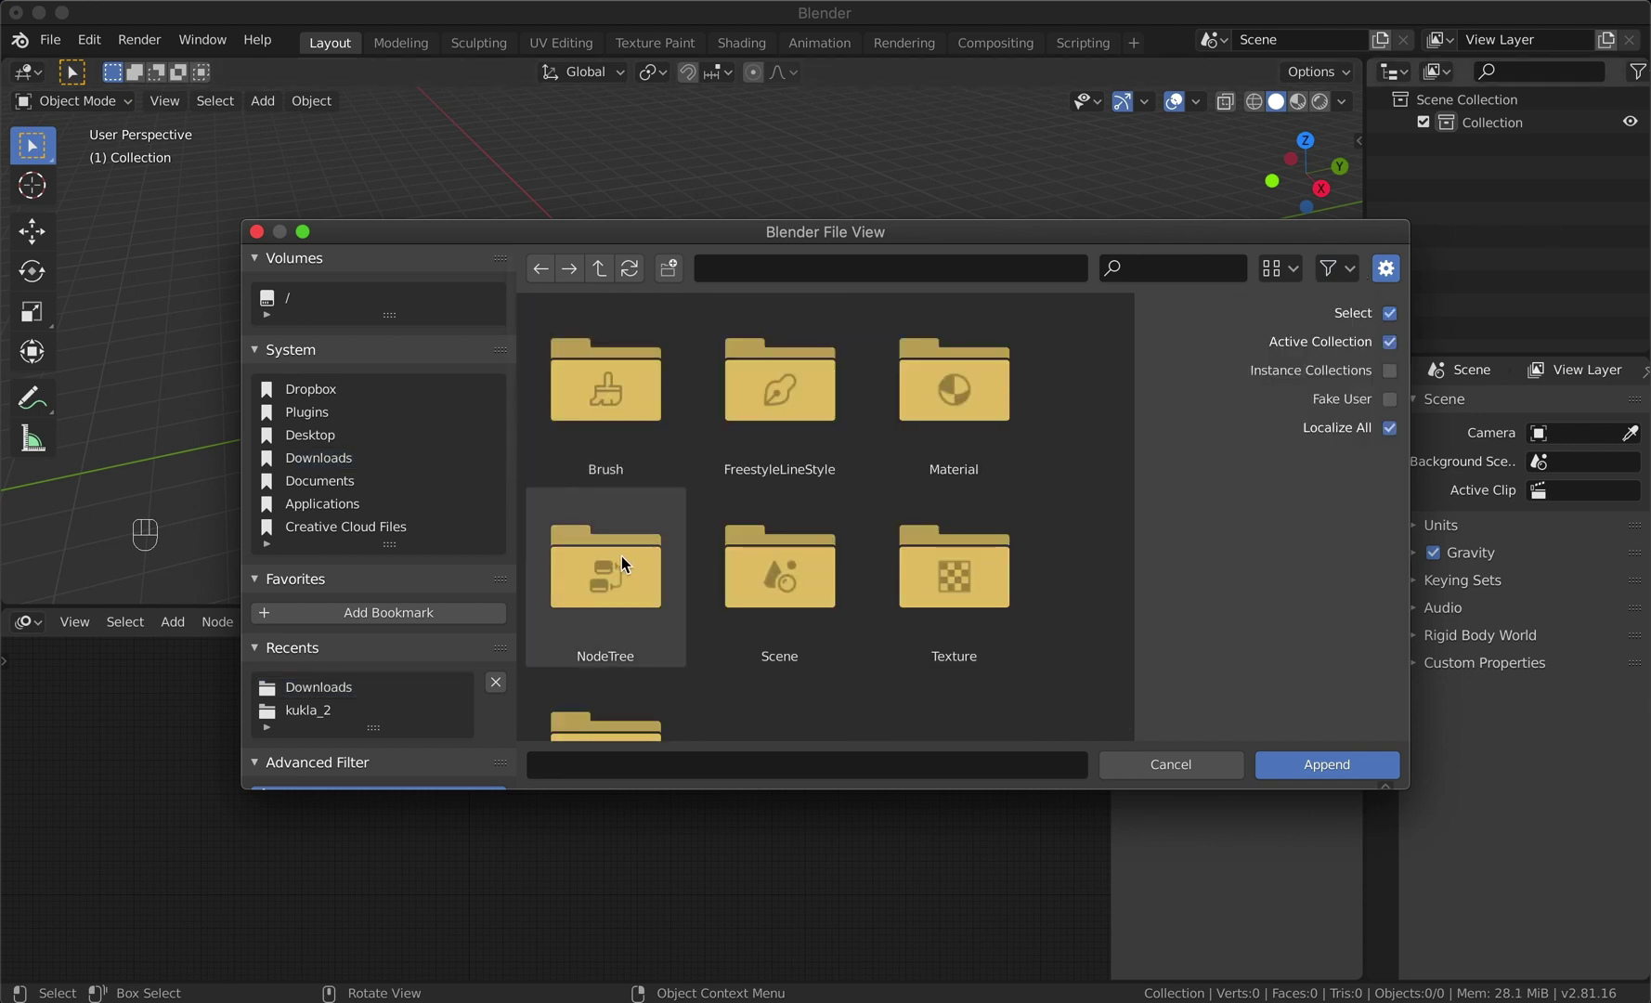
pyautogui.doubleClick(622, 562)
pyautogui.click(775, 408)
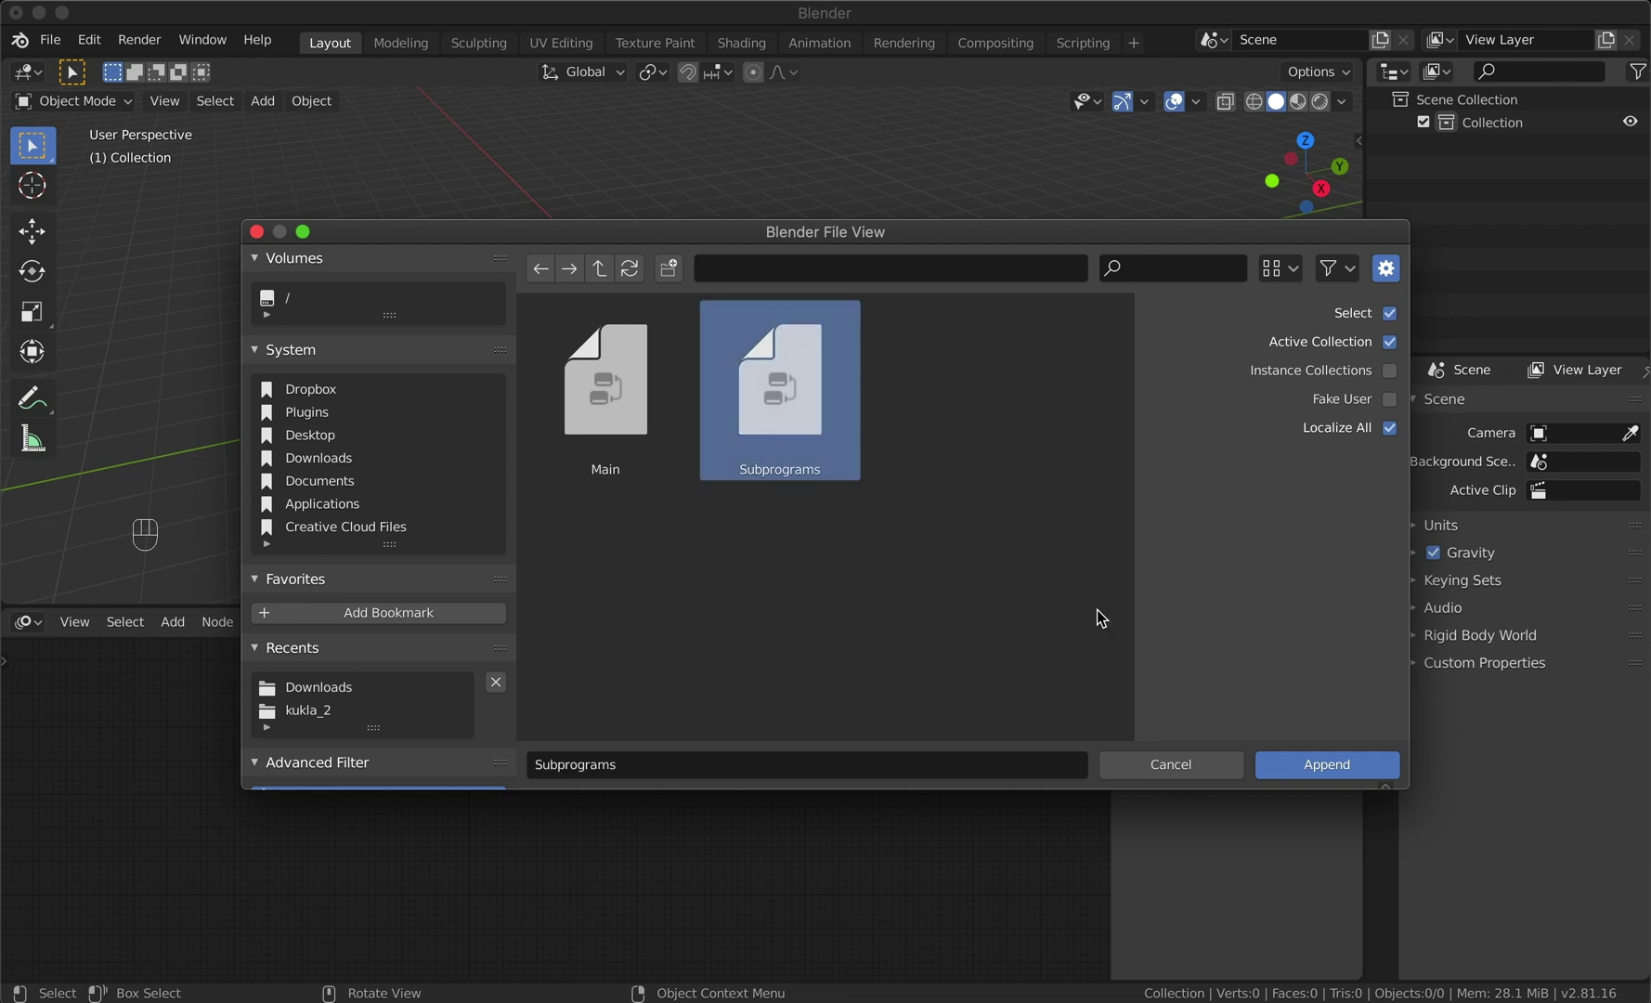
pyautogui.click(1313, 770)
# Step: Load the Subprograms node tree in the Animation Nodes editor and look over its nodes
pyautogui.click(585, 621)
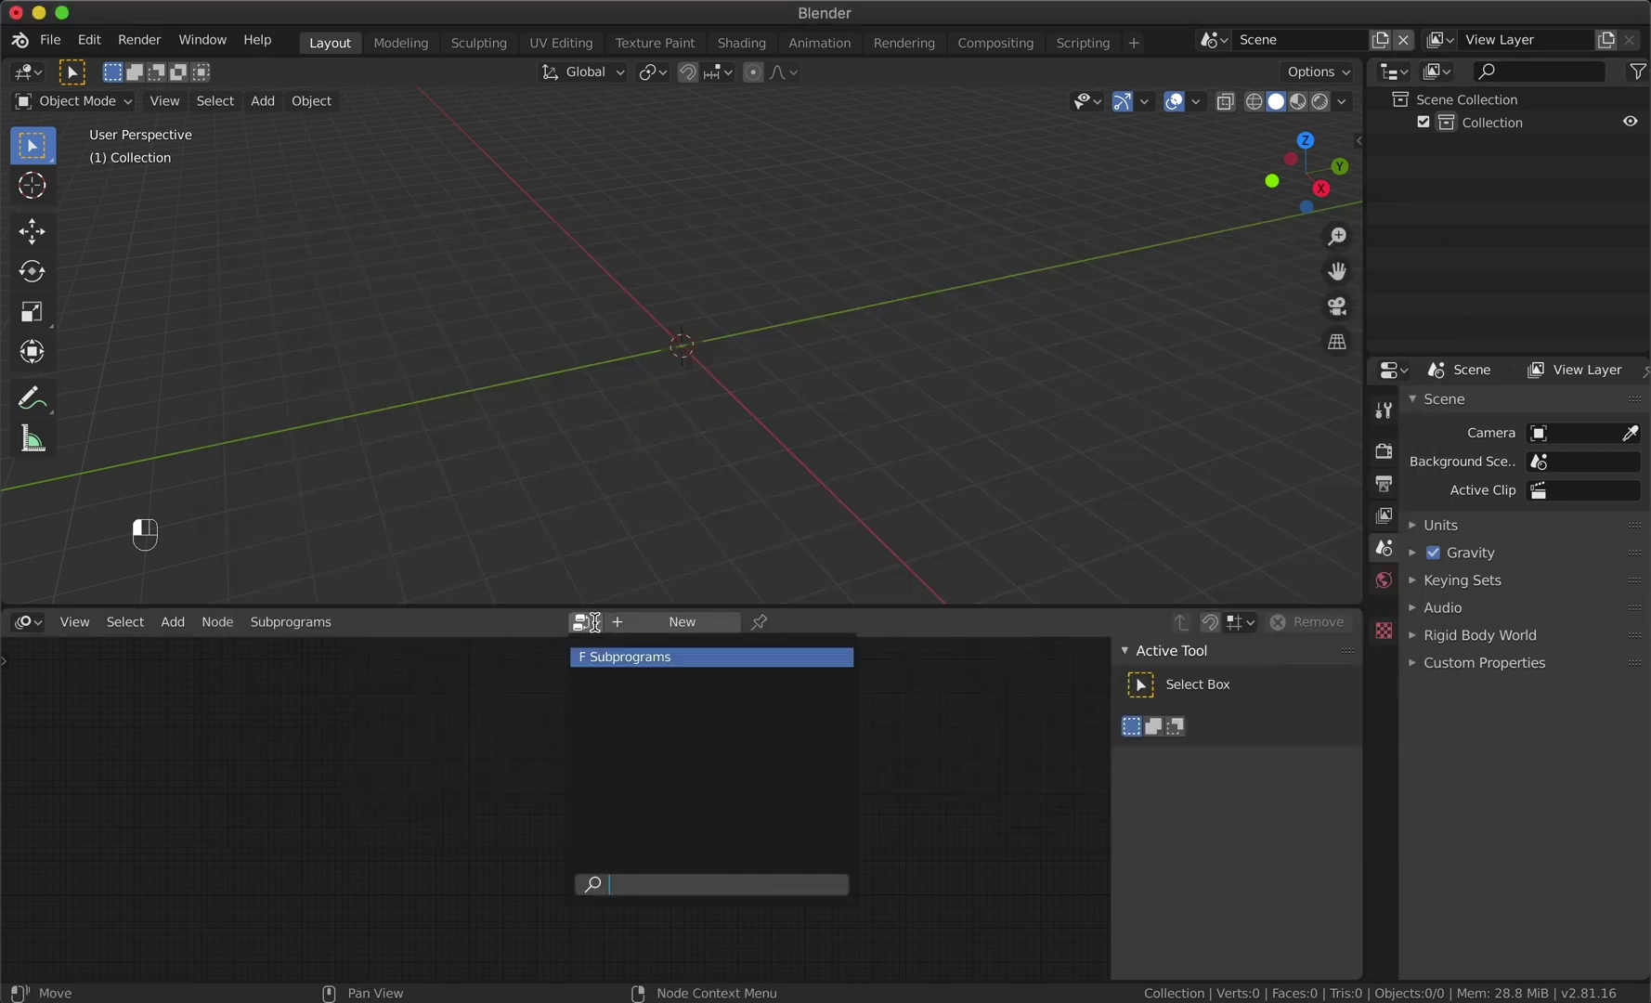
pyautogui.click(631, 658)
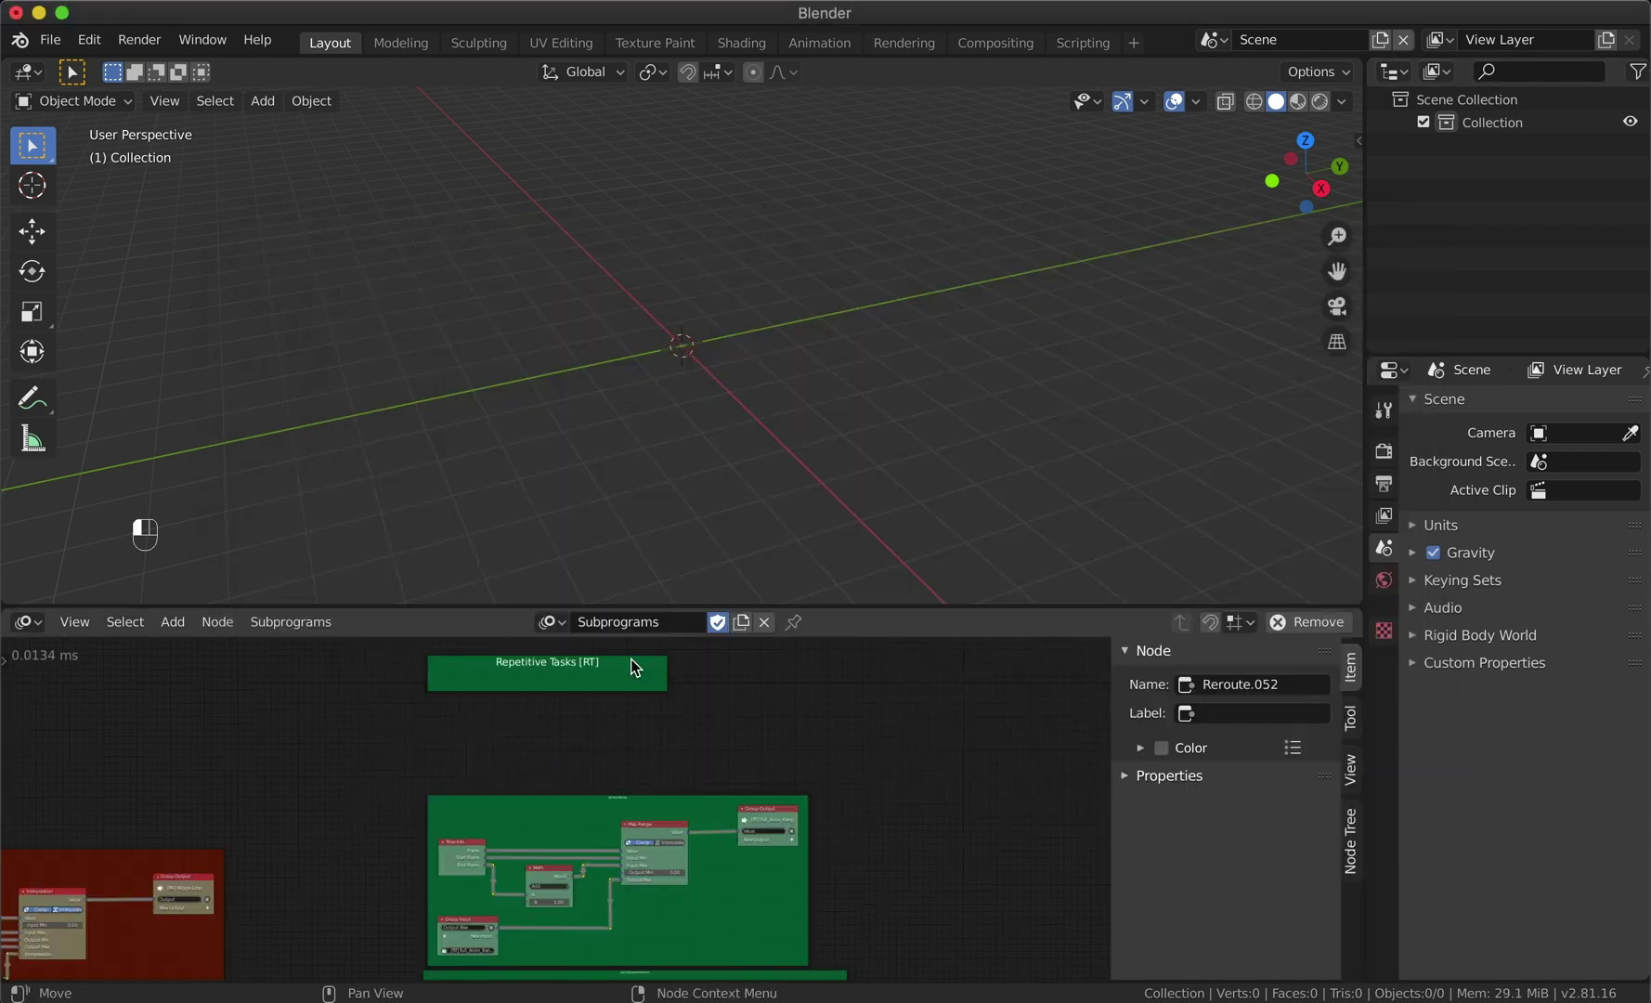
pyautogui.hscroll(-10, 556, 802)
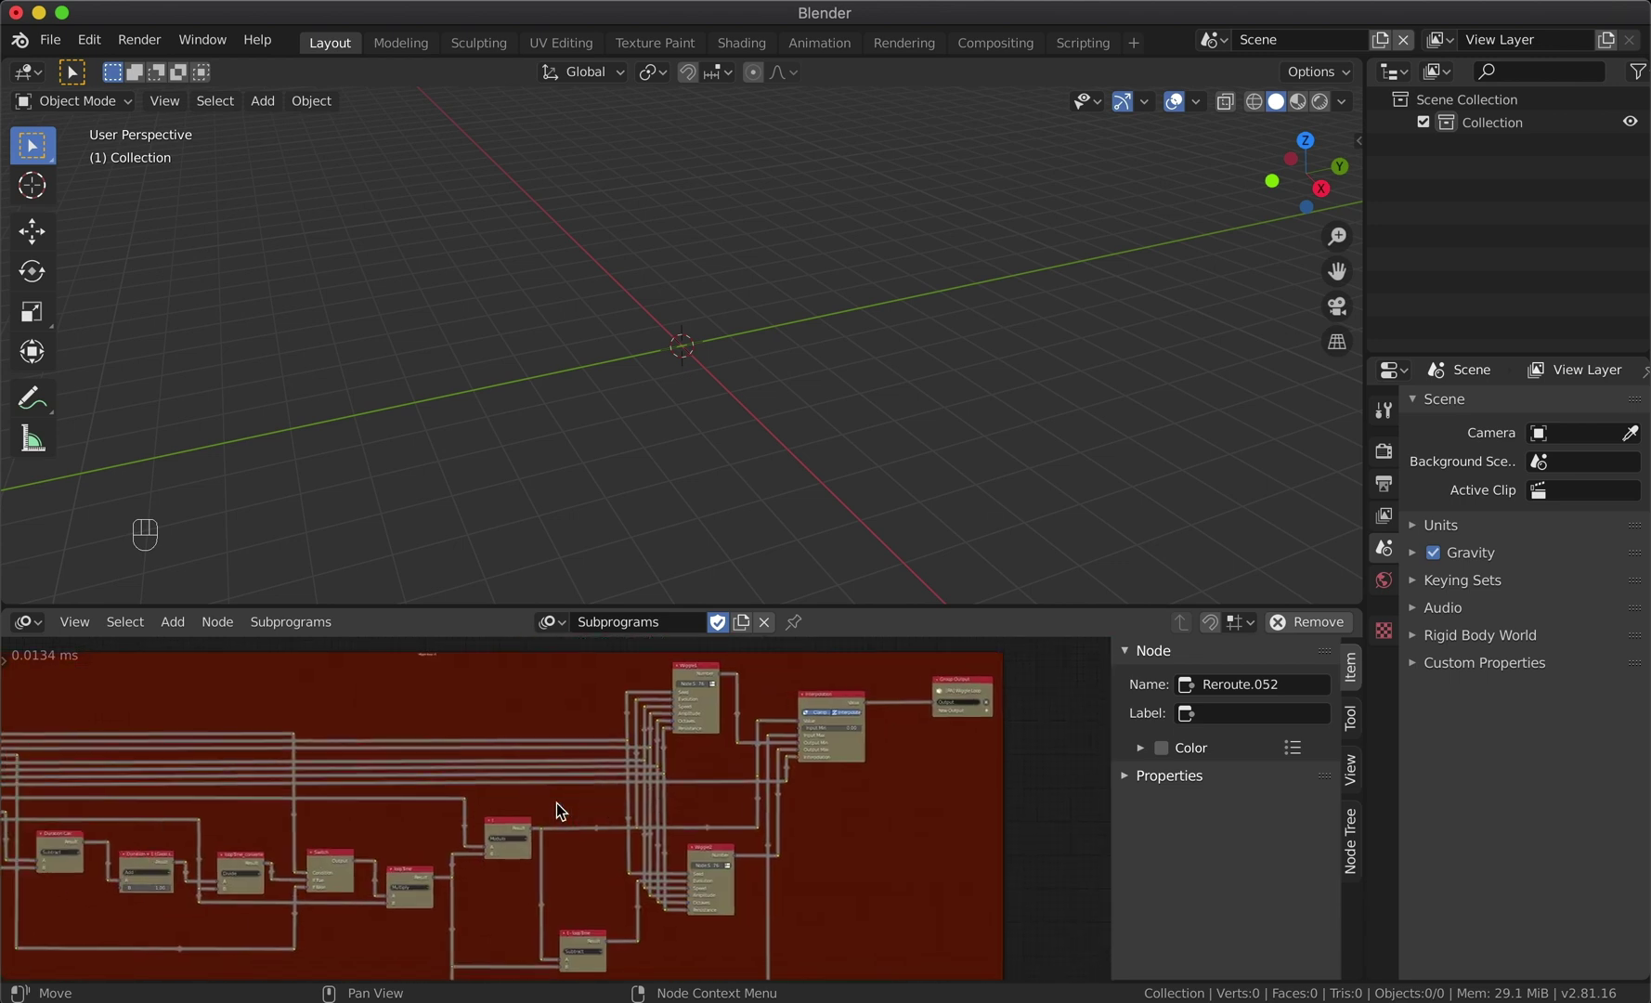
# Step: Delete the extra Scene.001 using the Outliner's Scenes display mode, and set the Outliner back to View Layer
pyautogui.click(1442, 72)
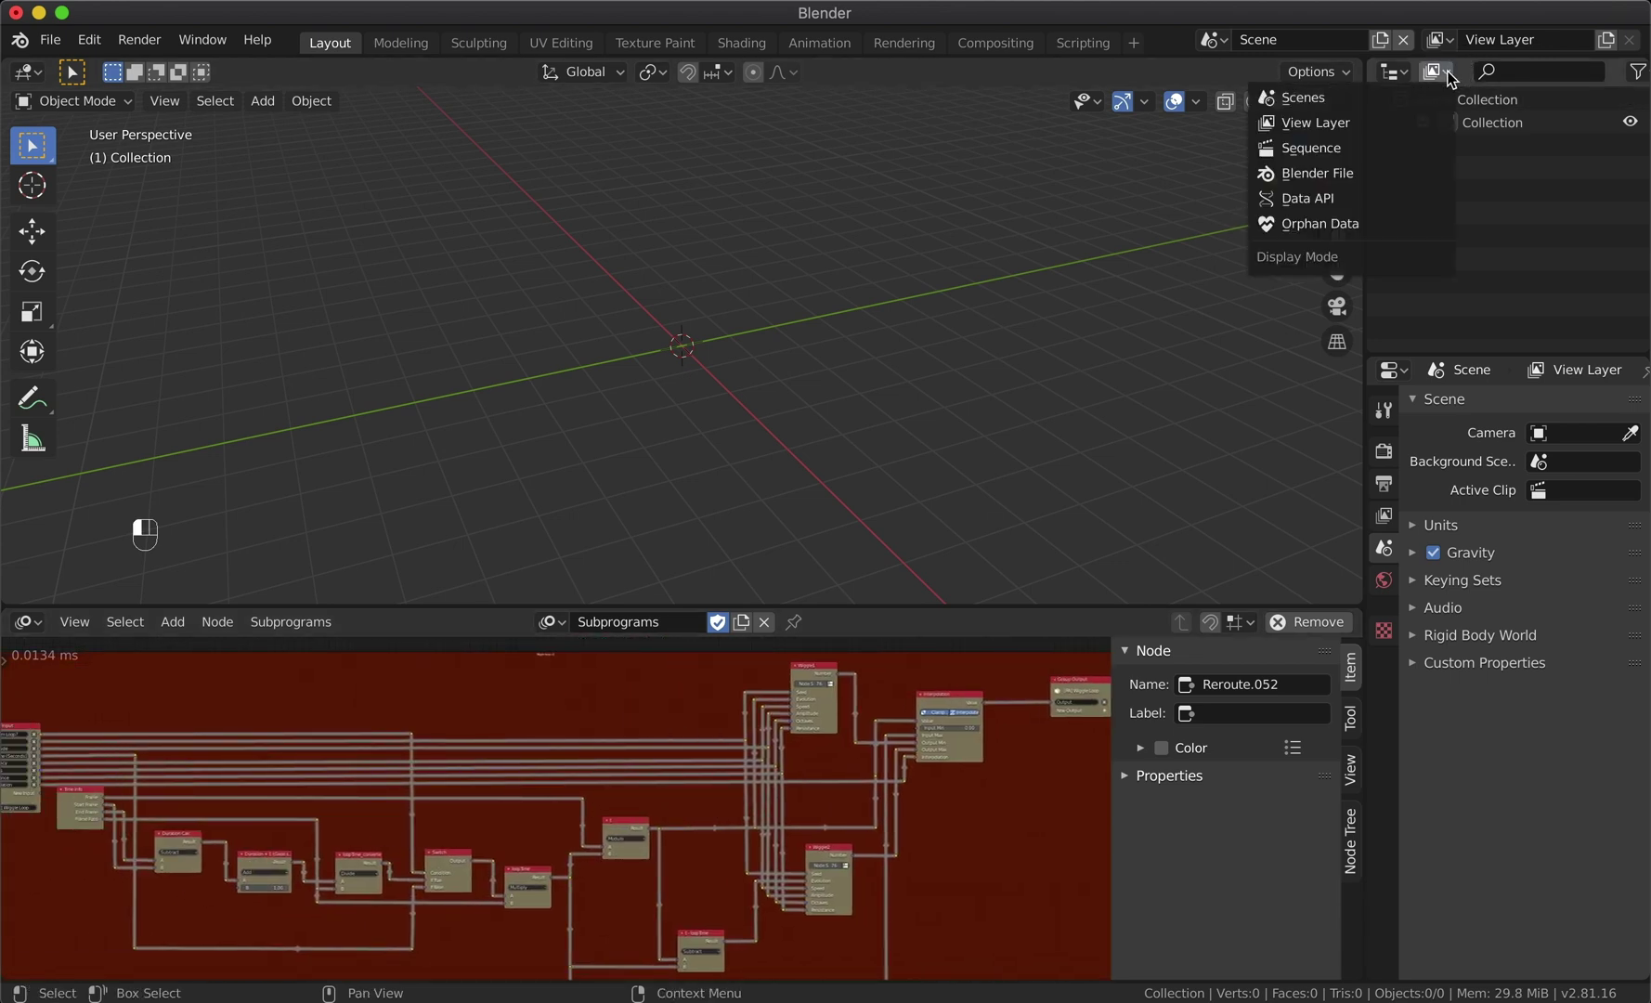
pyautogui.click(1404, 100)
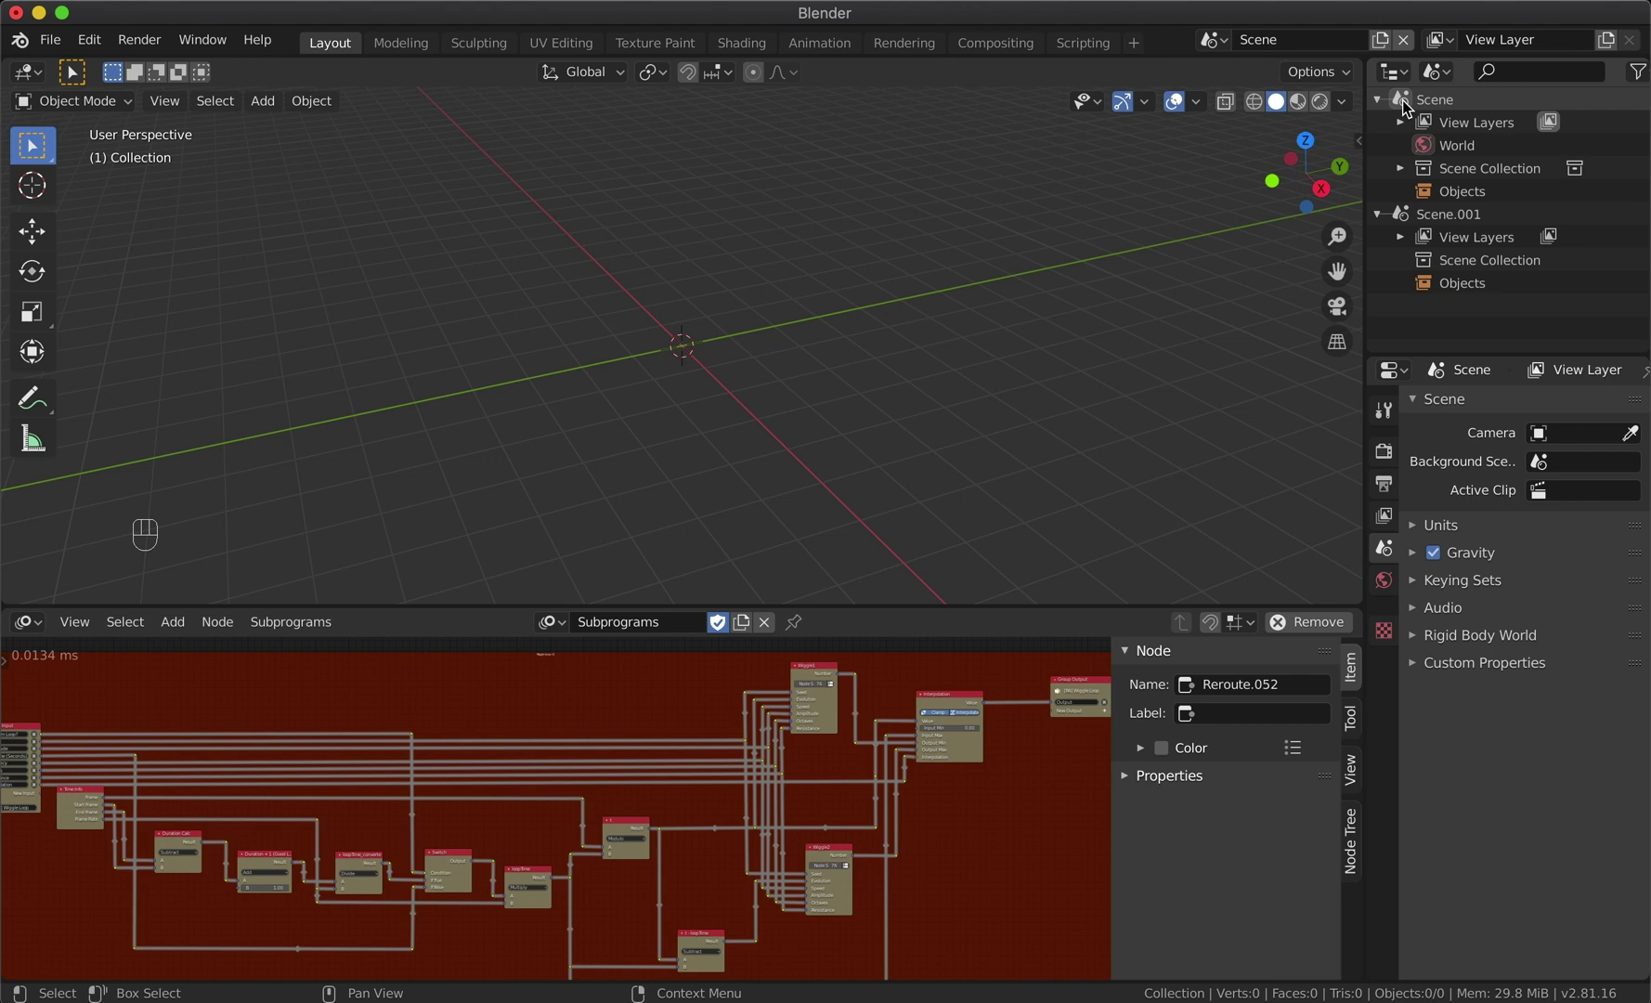
pyautogui.click(1454, 216)
pyautogui.rightClick(1454, 213)
pyautogui.click(1455, 215)
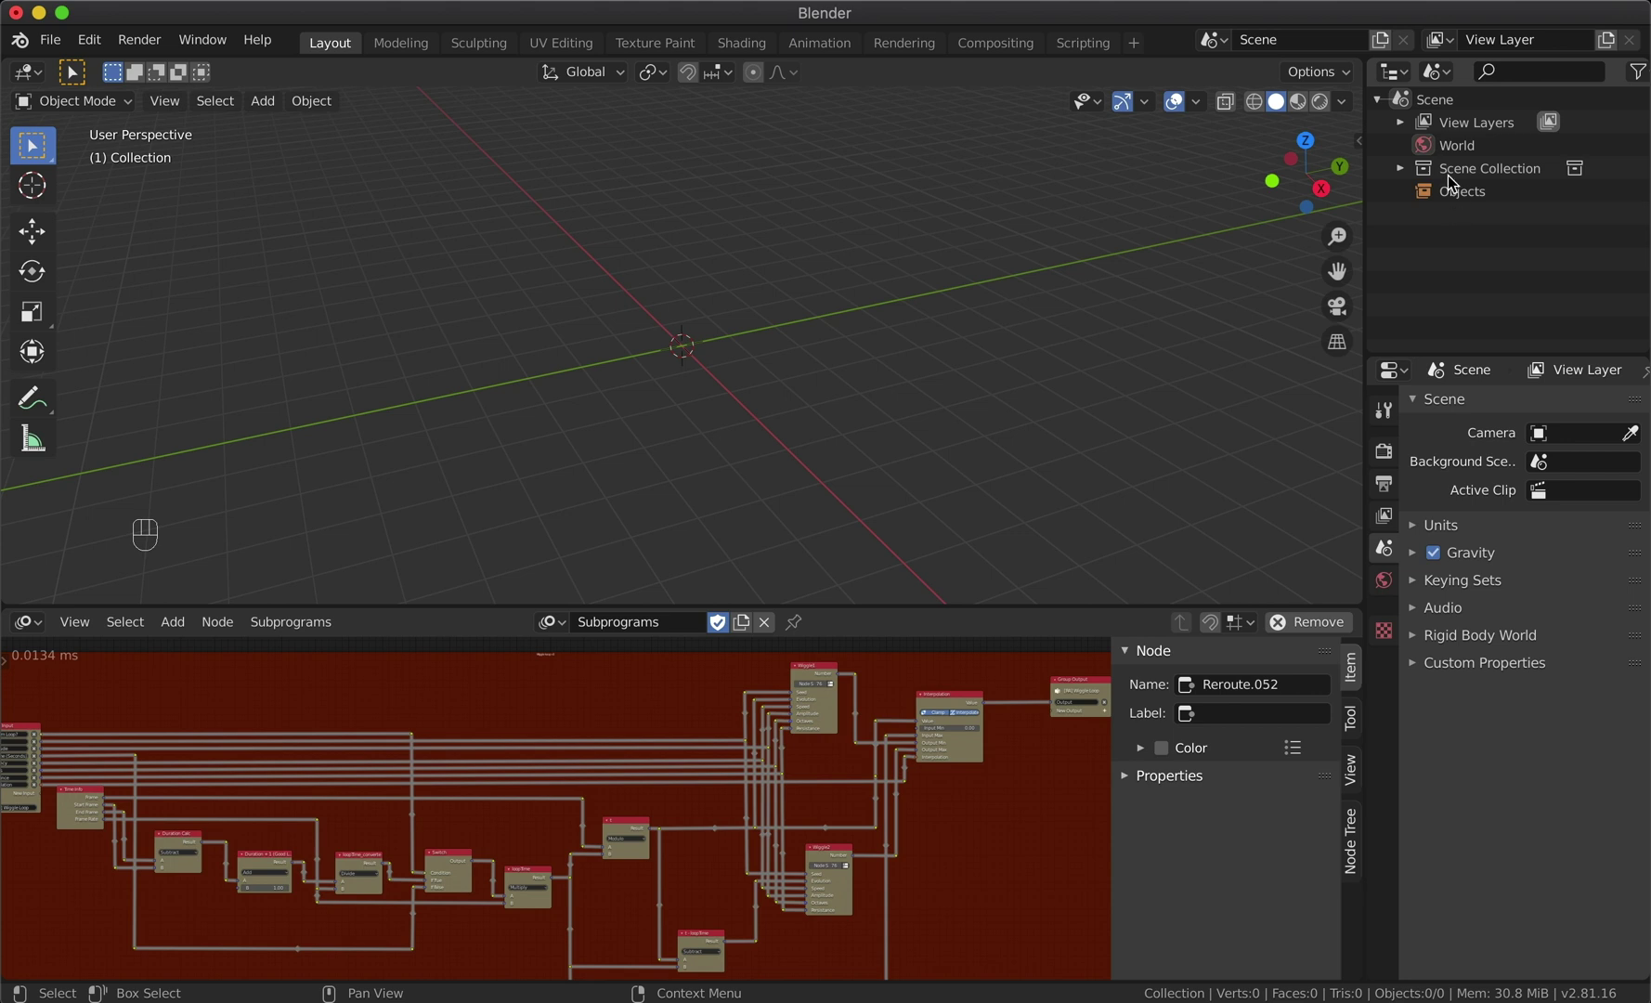
pyautogui.click(1443, 72)
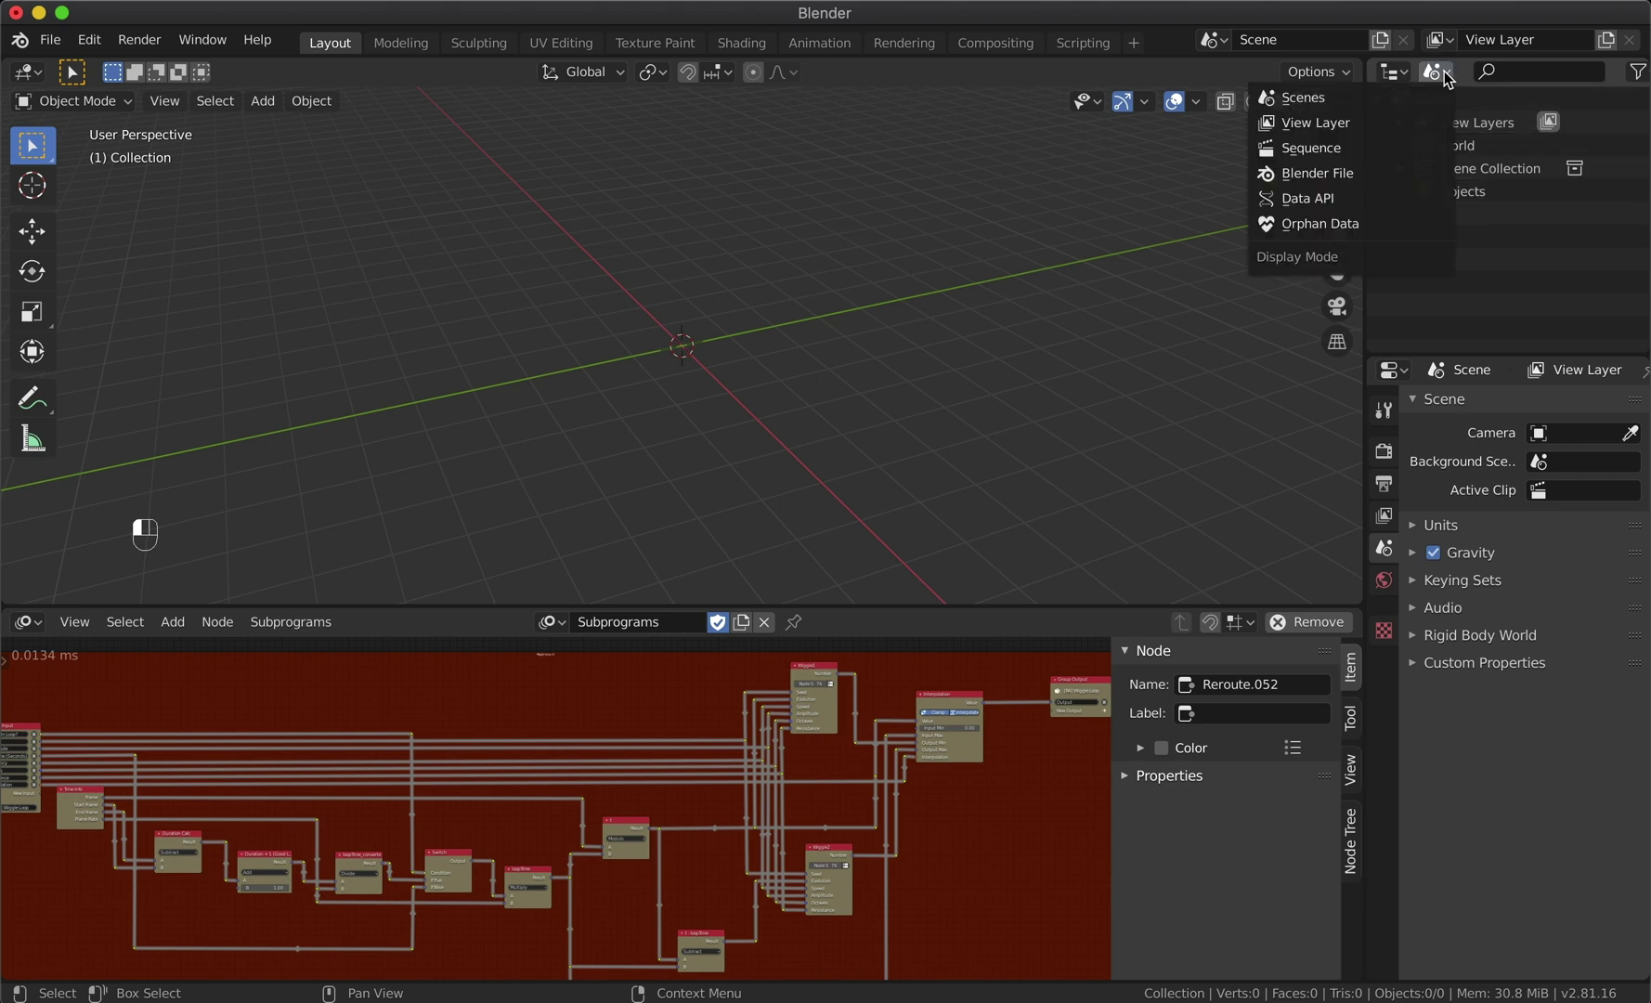
pyautogui.click(1386, 121)
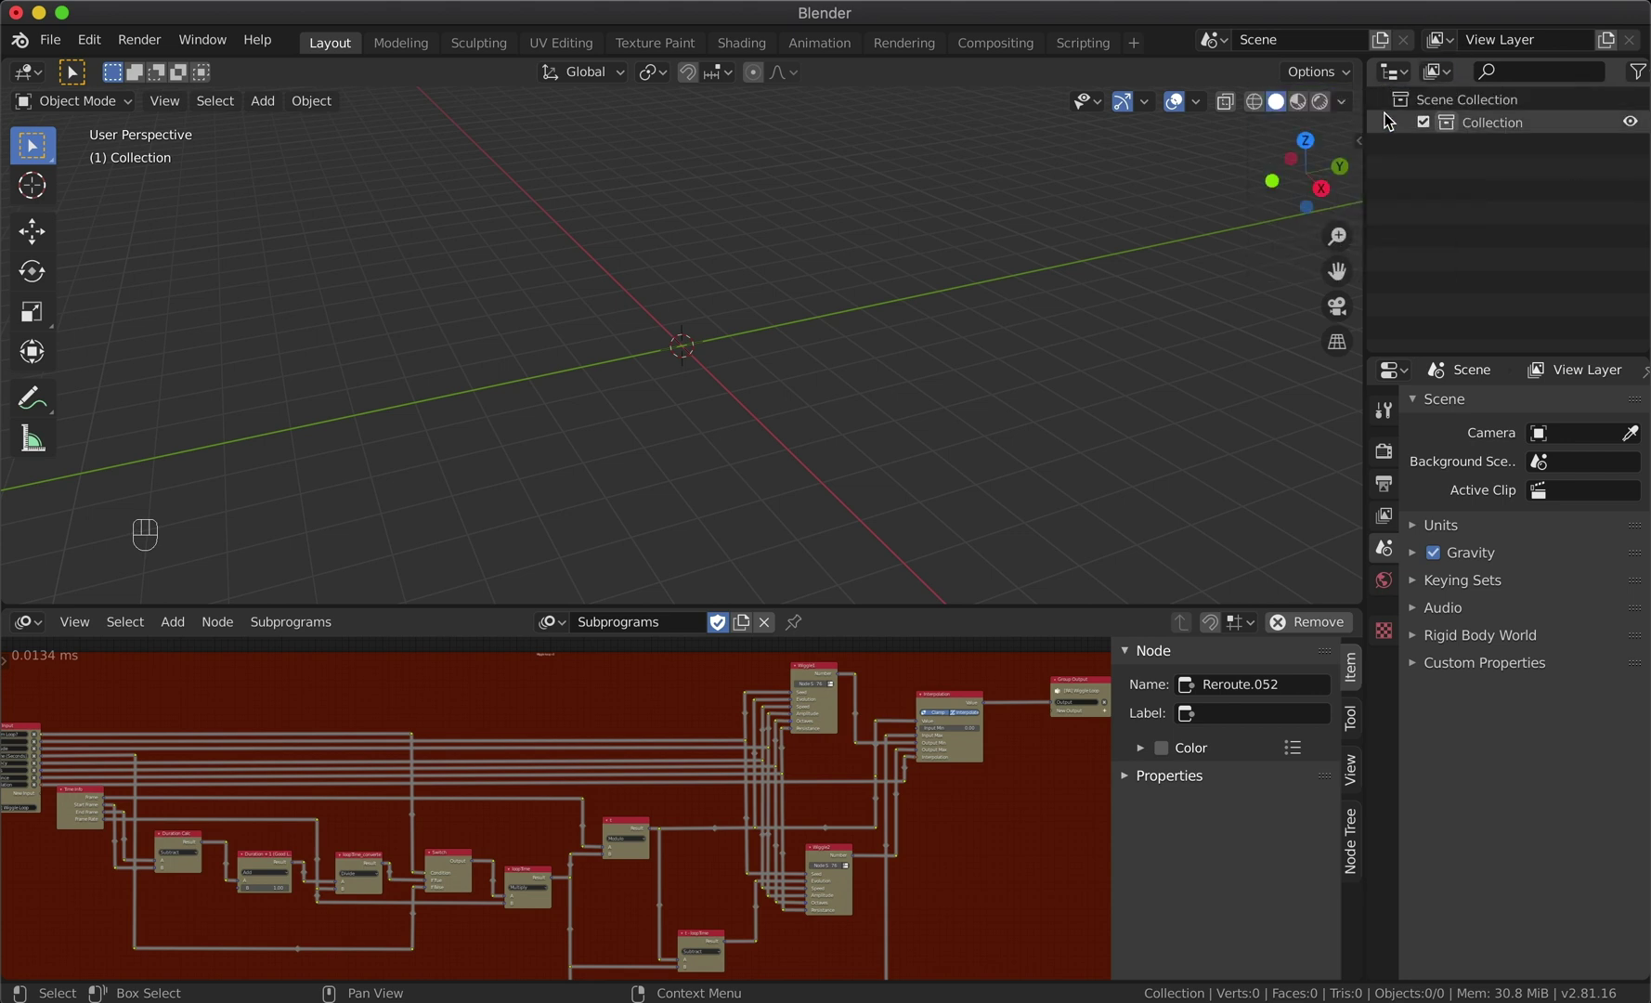
# Step: Create a new empty Animation Nodes tree and add a metaball of type Ball to the scene
pyautogui.click(742, 622)
pyautogui.press('shift')
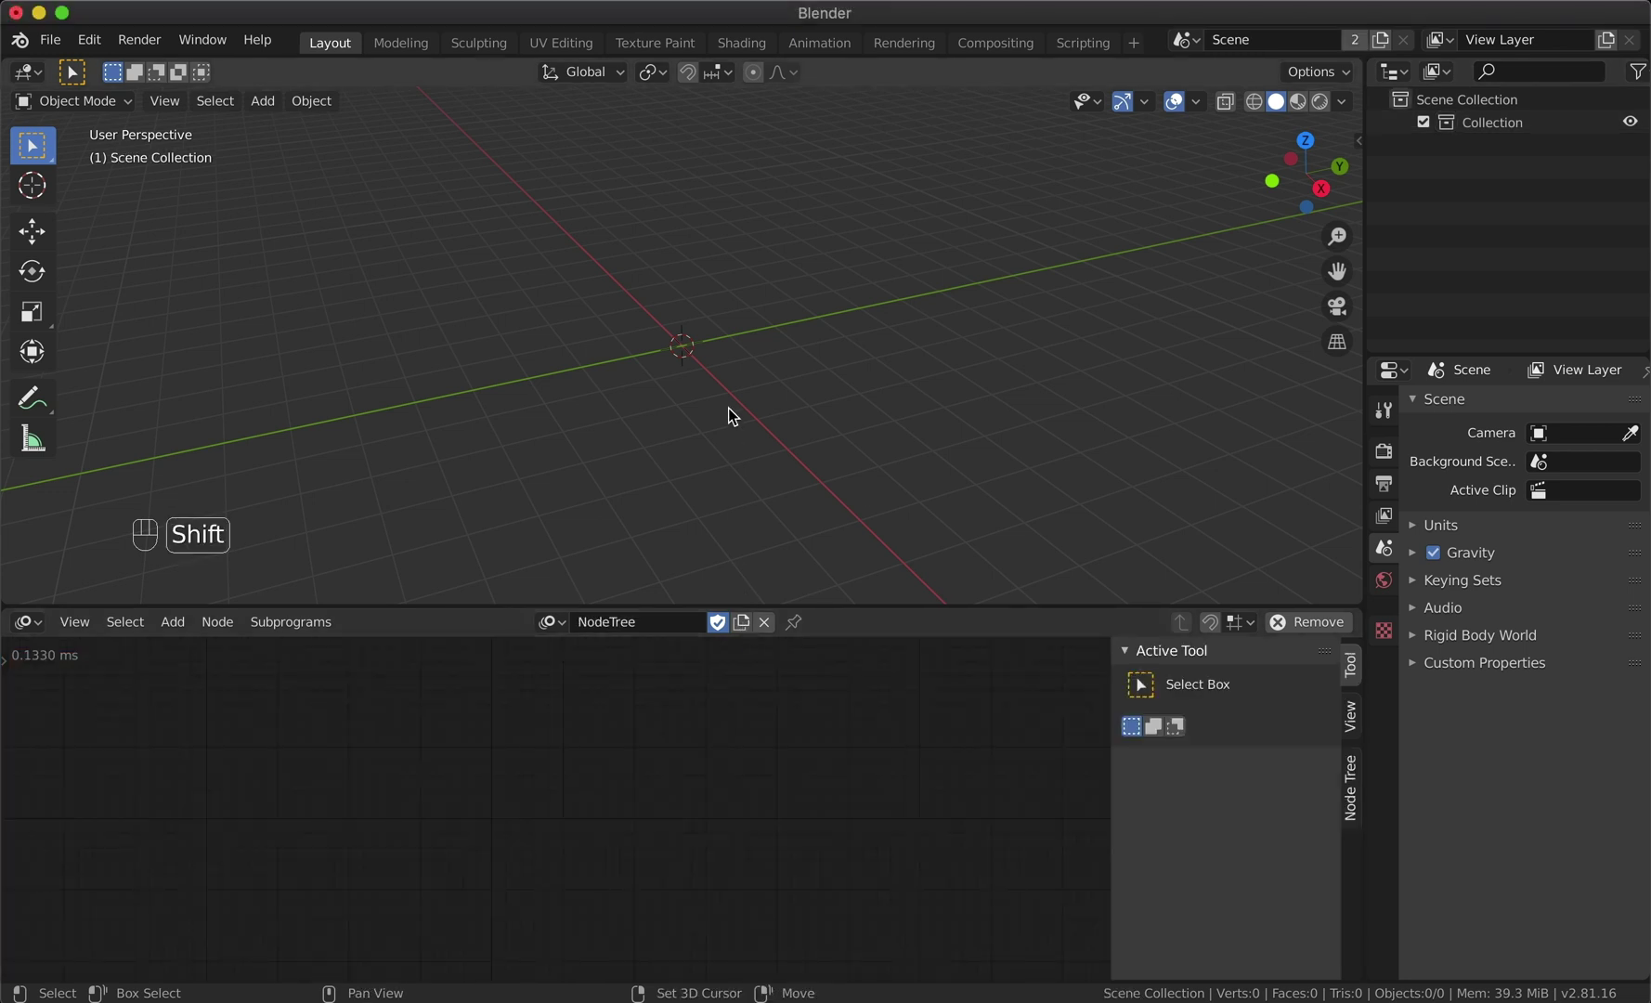
pyautogui.hotkey('shift', 'a')
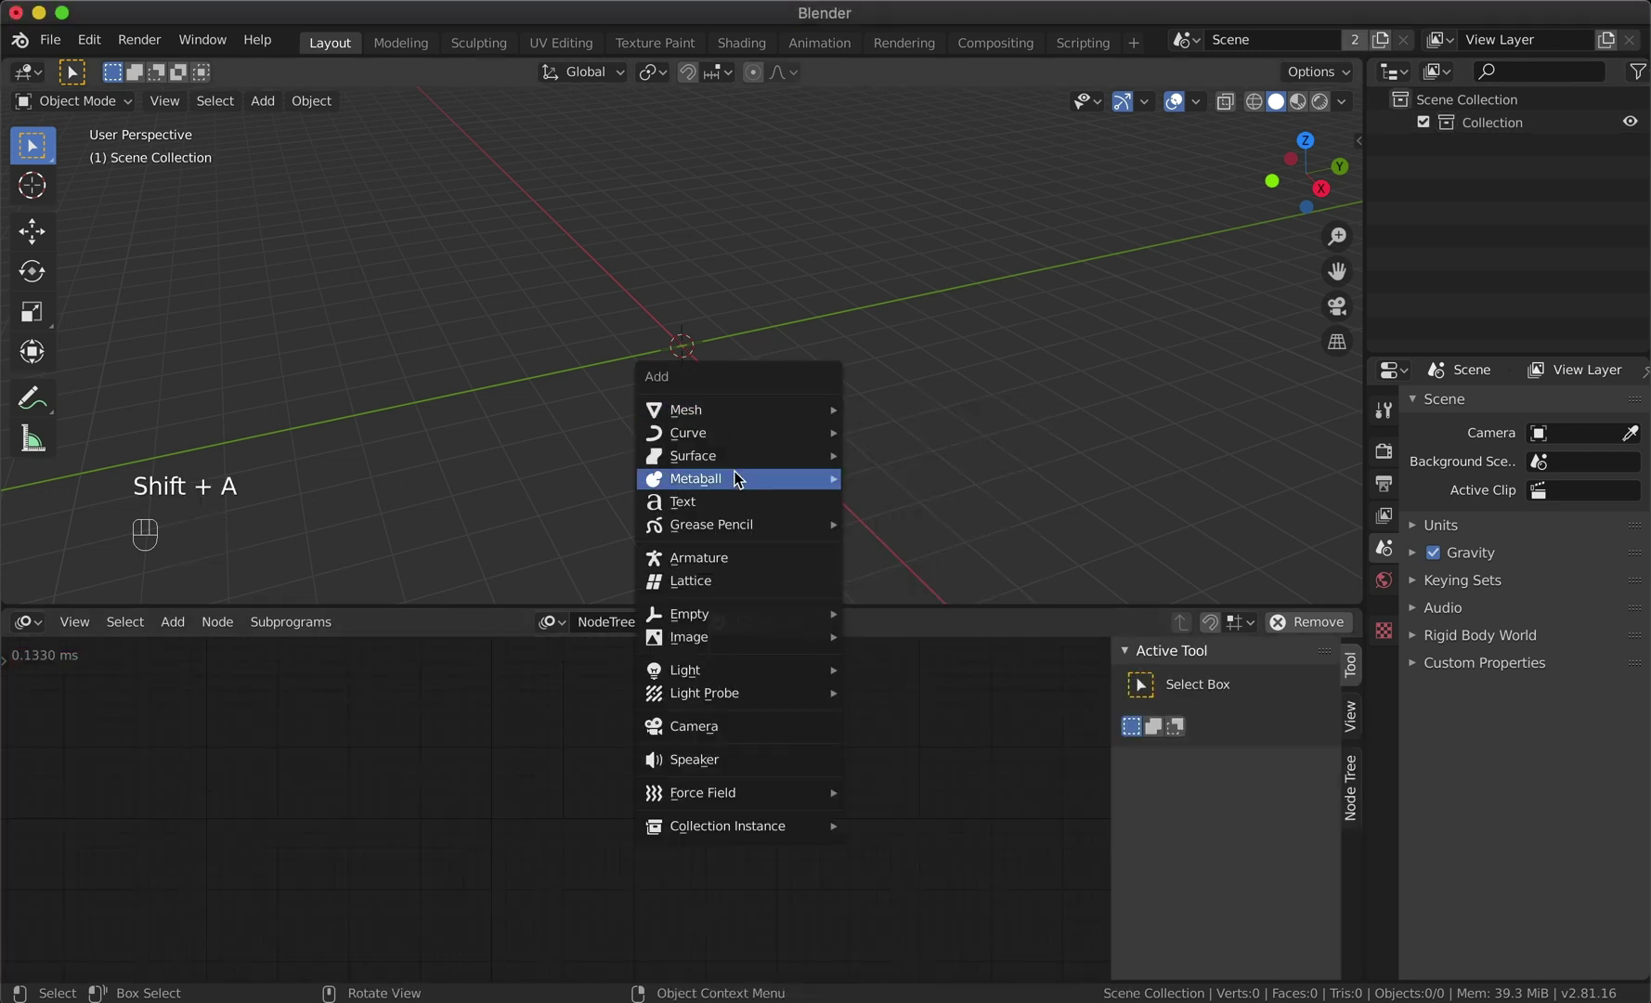
pyautogui.moveTo(740, 526)
pyautogui.moveTo(748, 486)
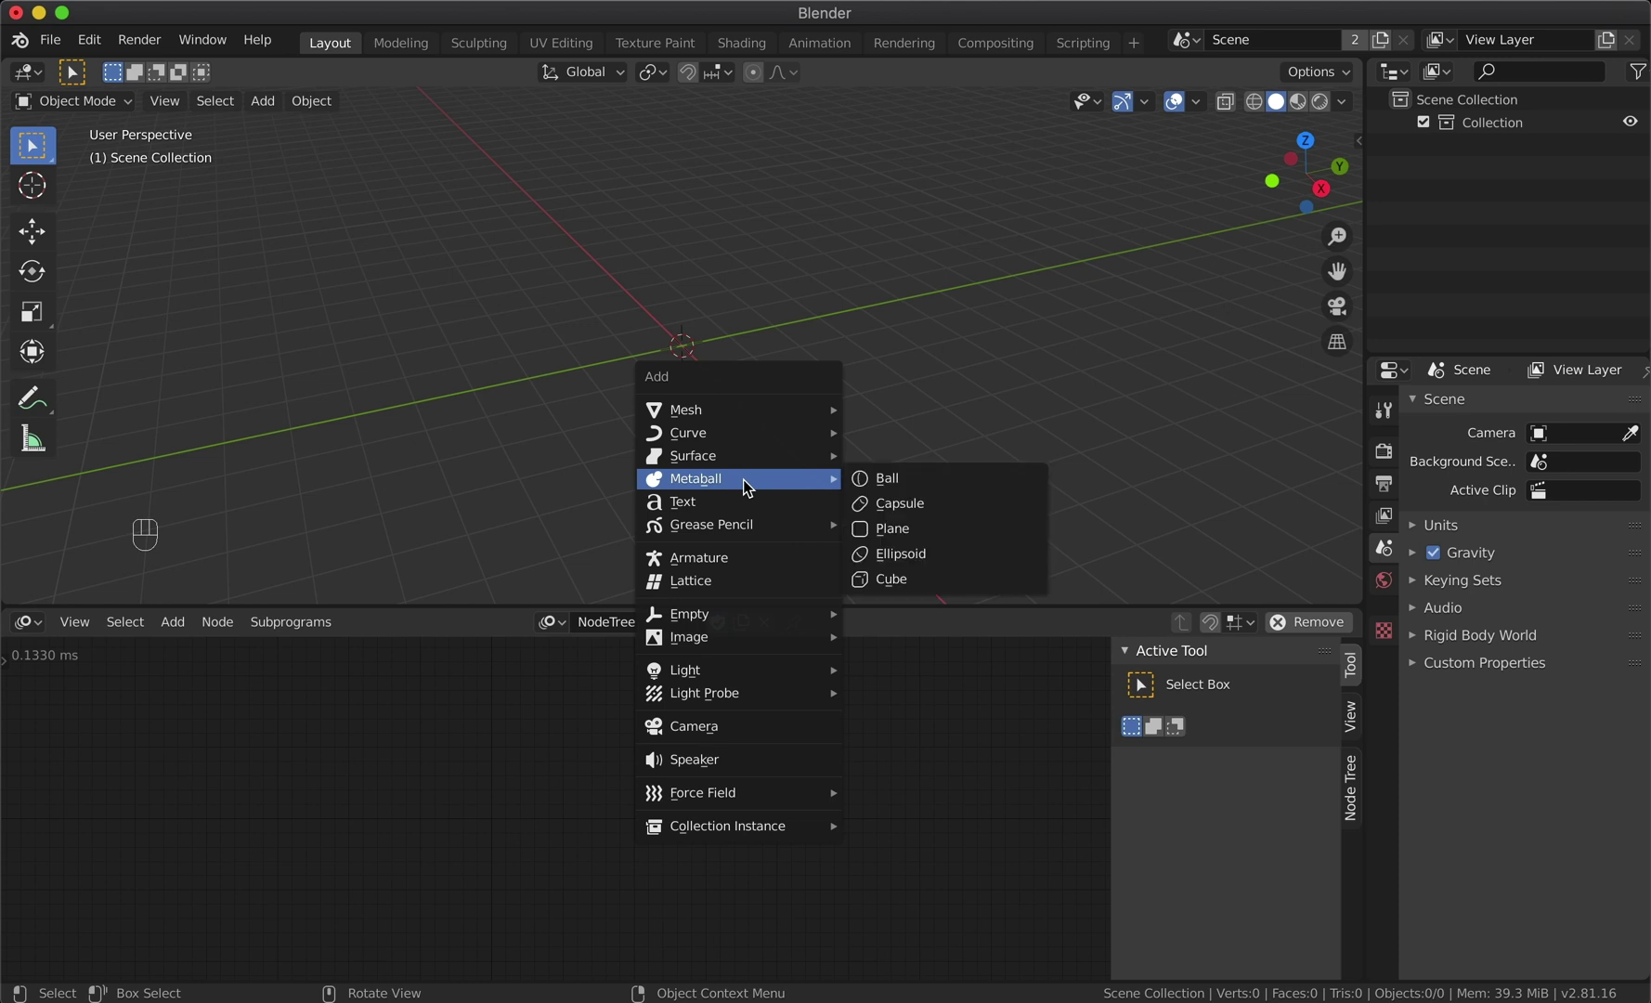
pyautogui.click(872, 477)
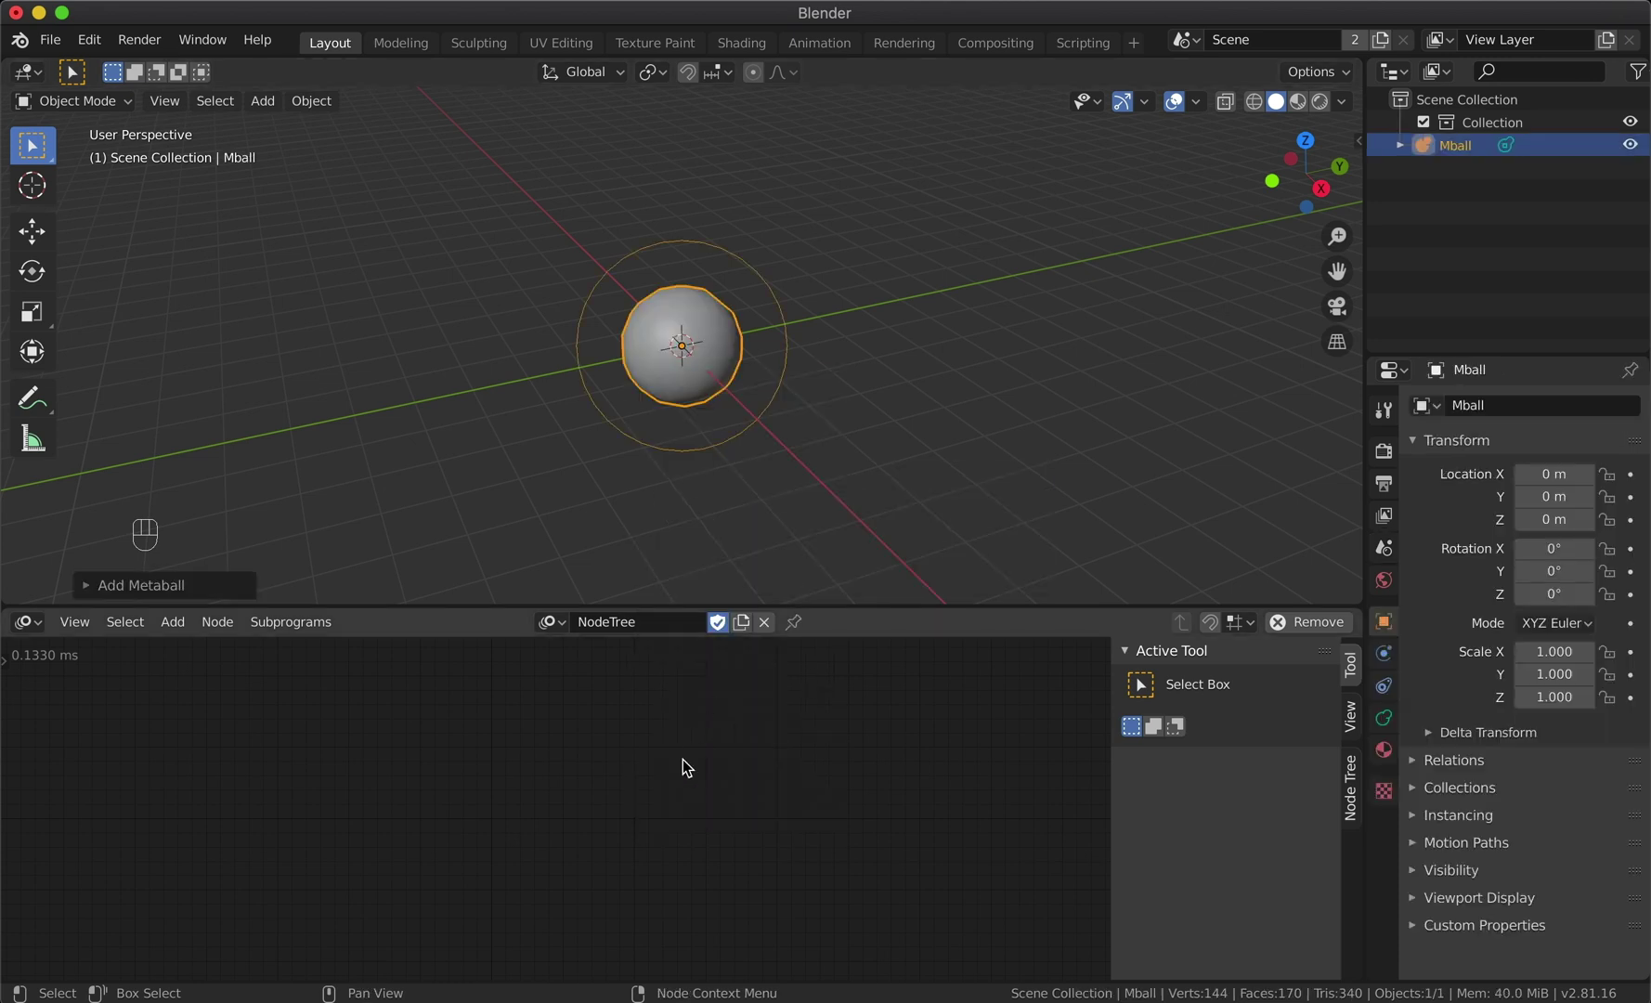
# Step: Add an Object Instancer node with Mball as its source object and Copy Full Object enabled
pyautogui.hotkey('shift', 'a')
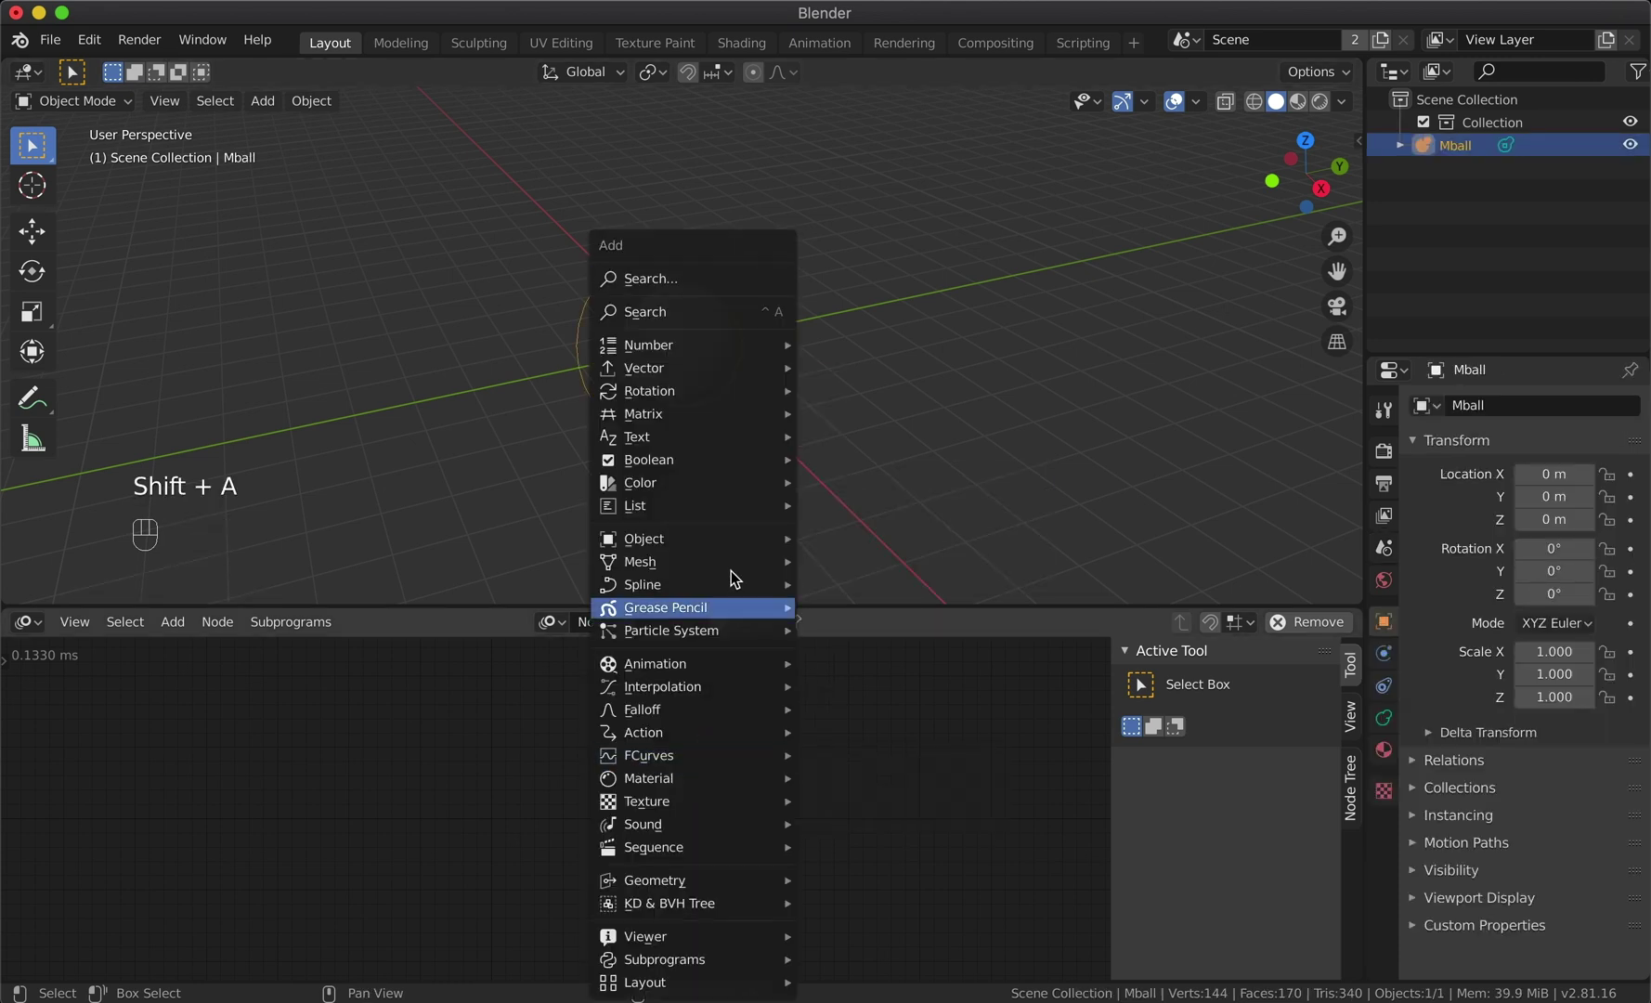
pyautogui.moveTo(737, 552)
pyautogui.click(855, 542)
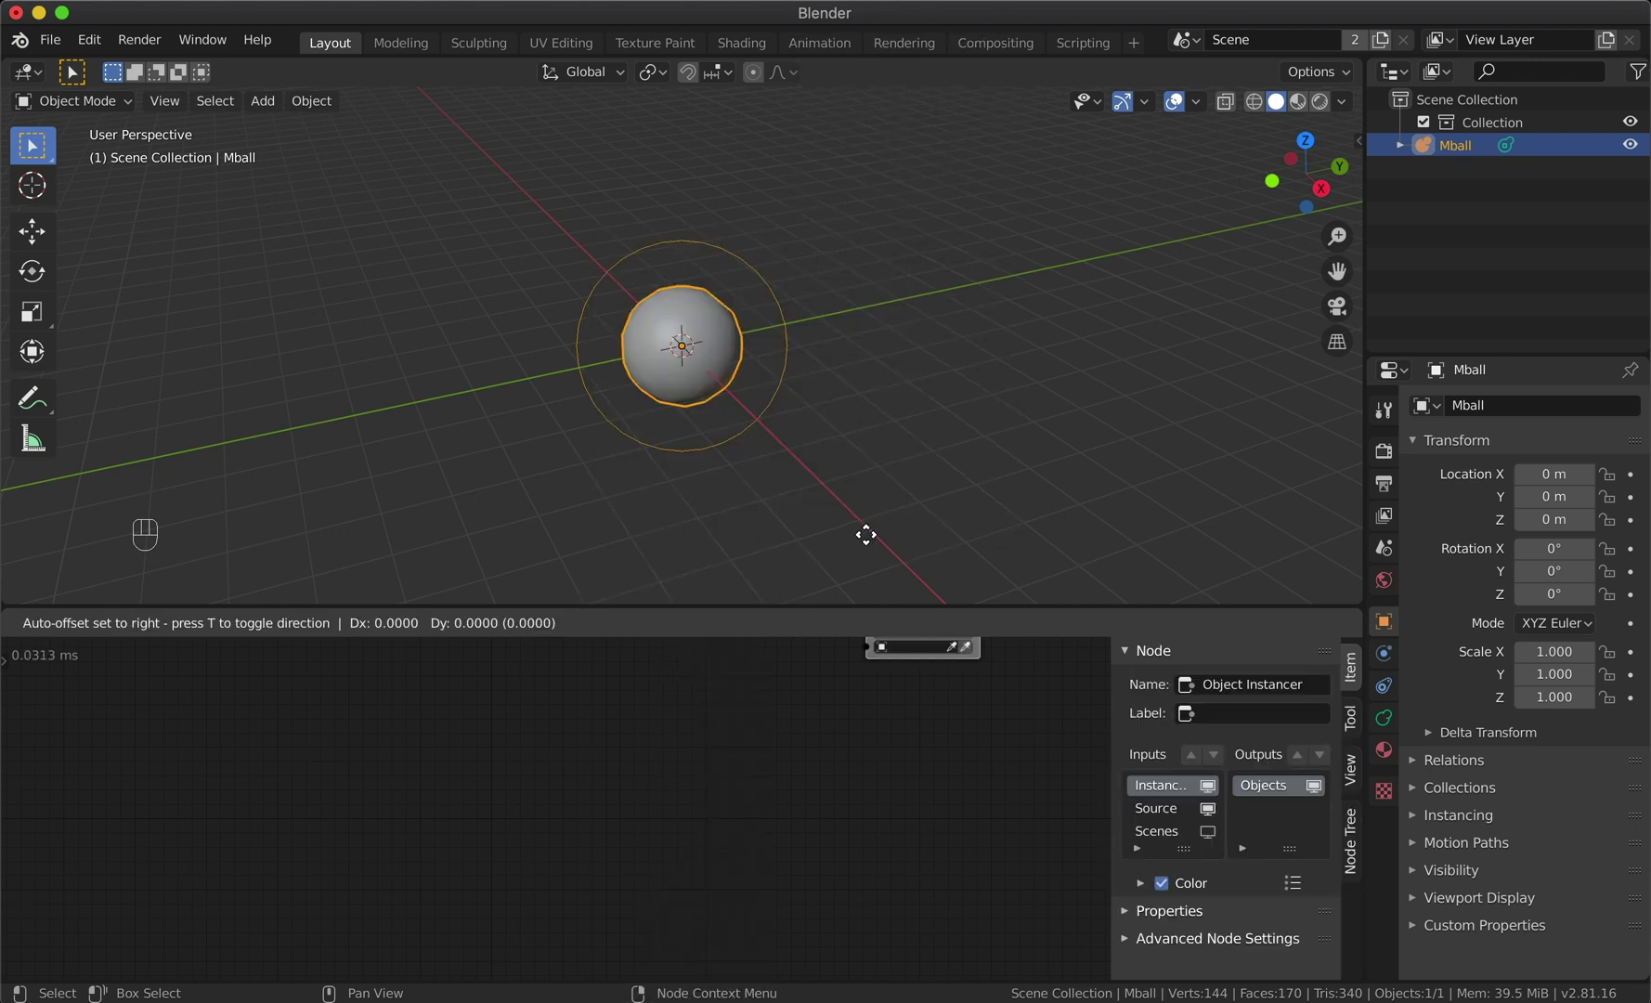
pyautogui.click(673, 736)
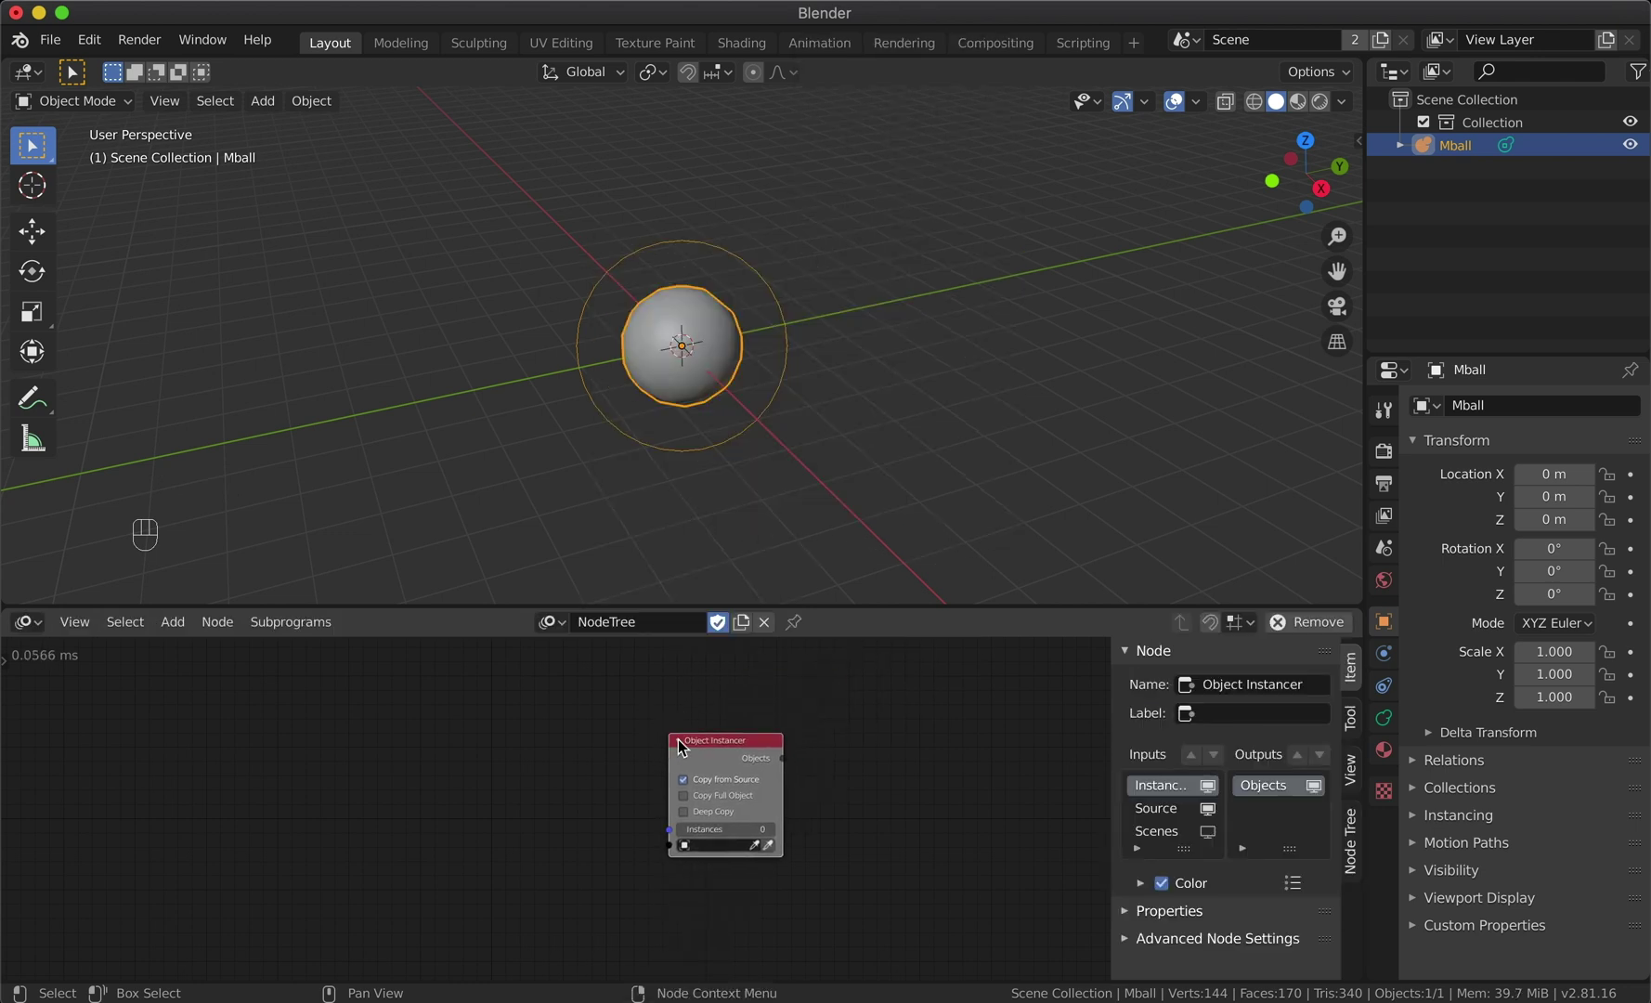
pyautogui.click(755, 847)
pyautogui.click(721, 364)
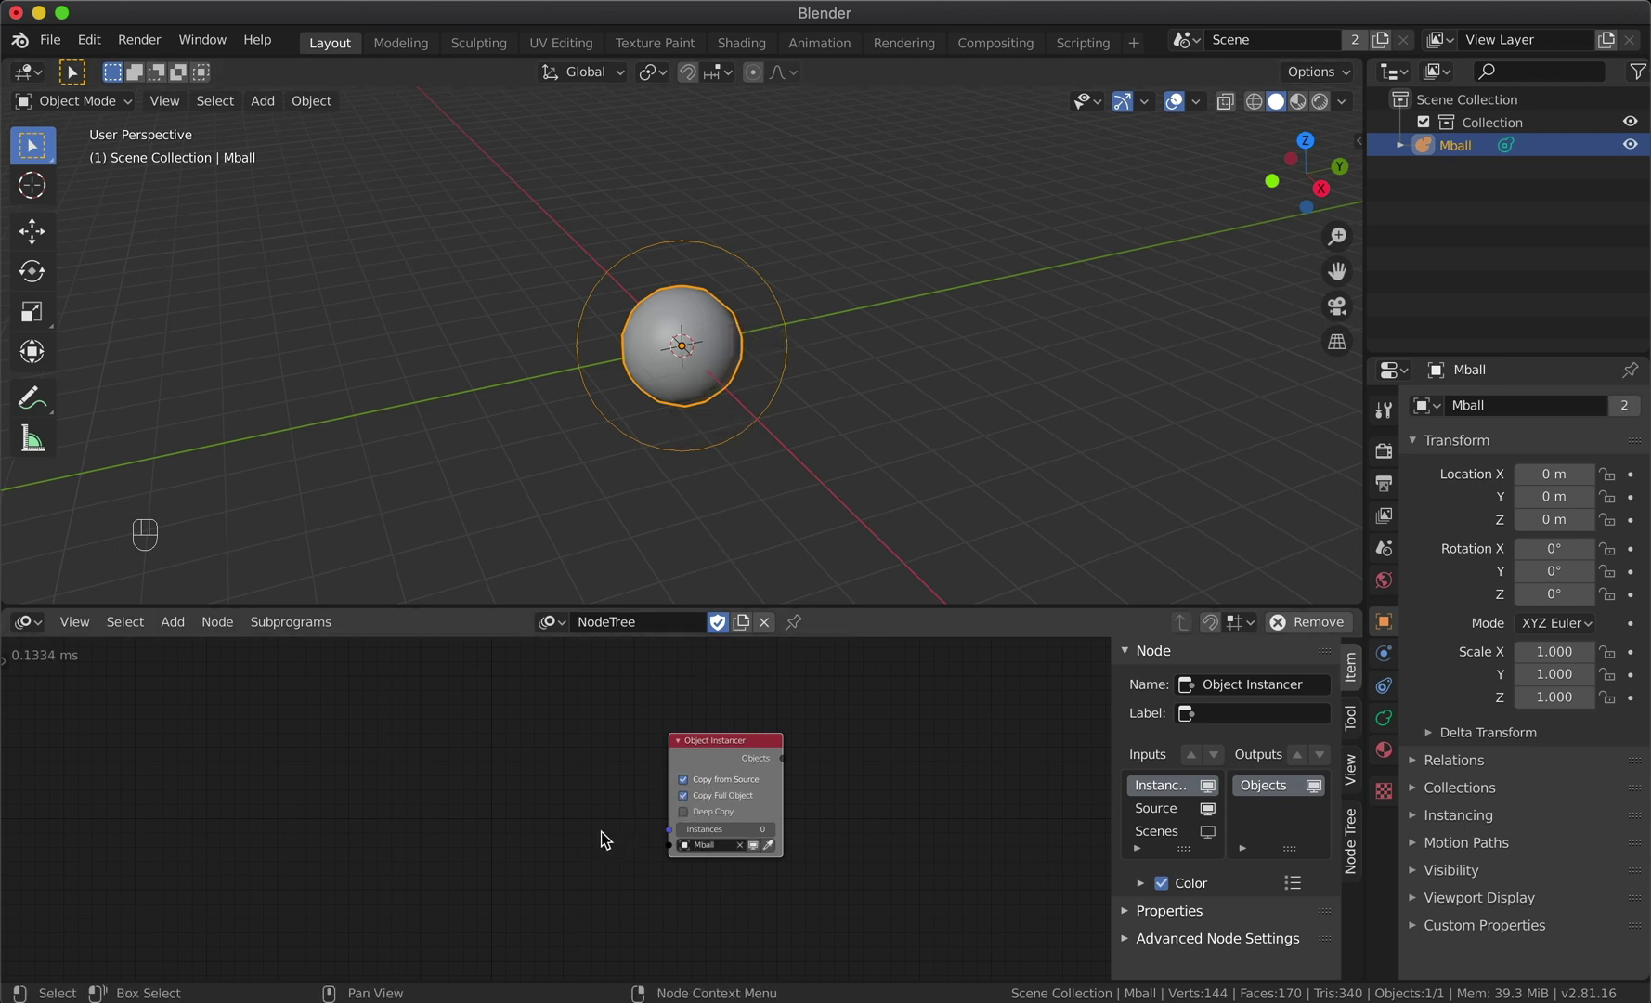
# Step: Add an Integer Input node, link it to the Object Instancer's Instances input, and set its value to 12
pyautogui.press('shift')
pyautogui.hotkey('shift', 'a')
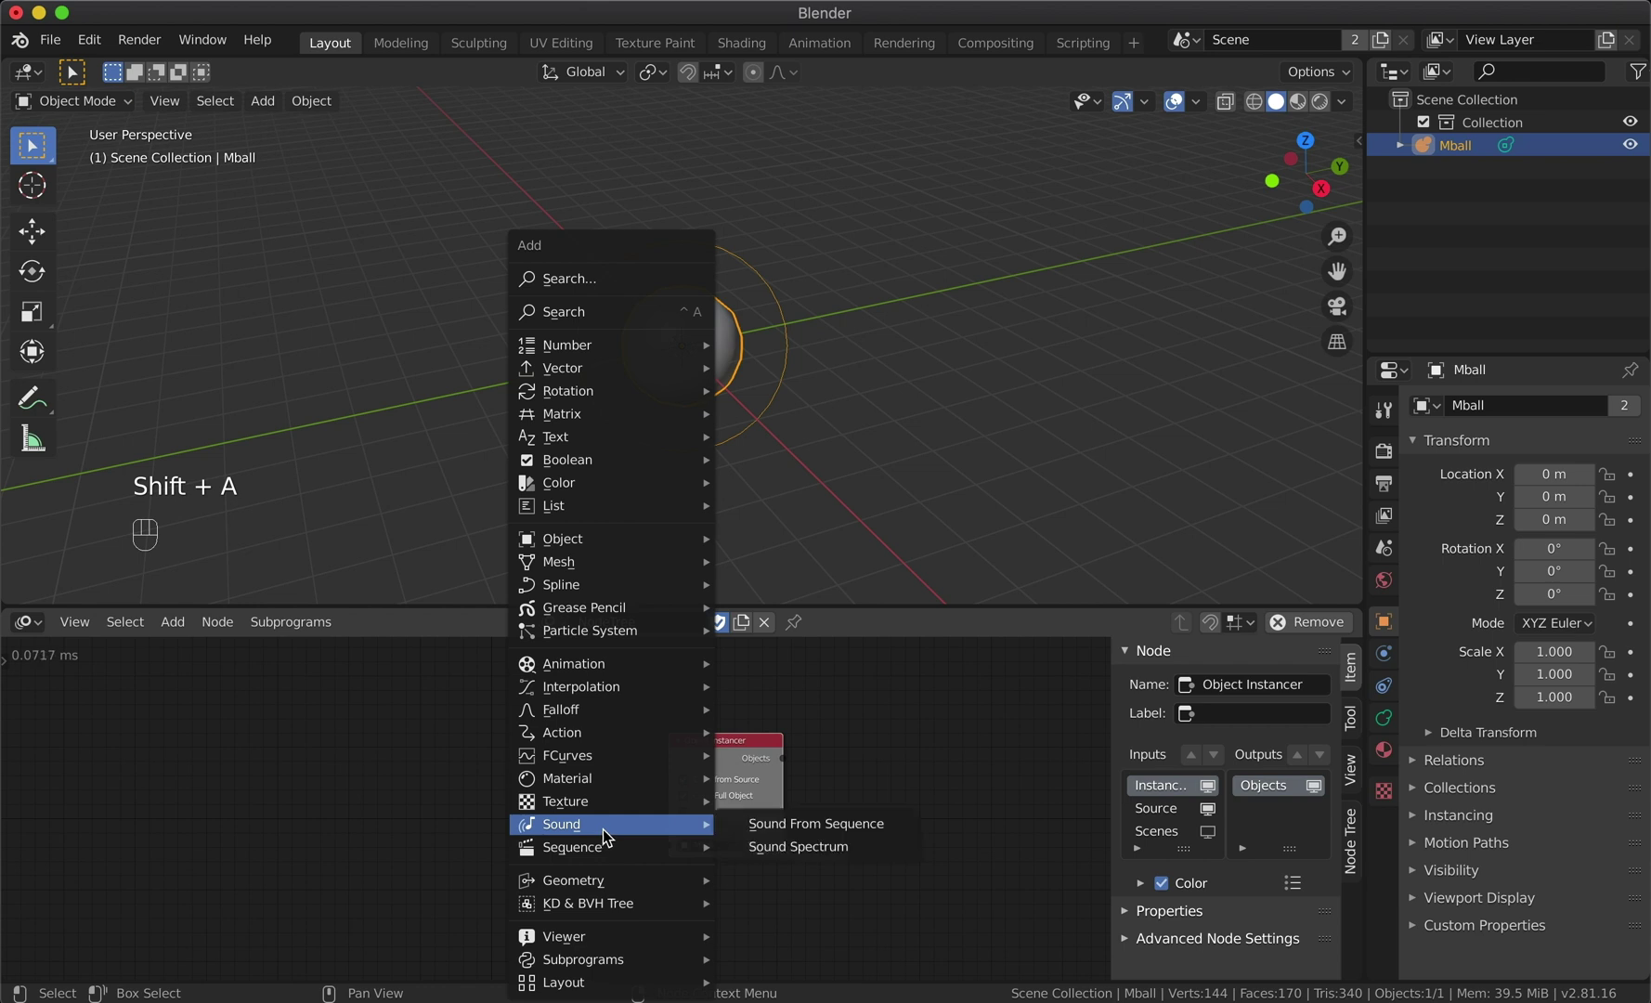
pyautogui.moveTo(649, 350)
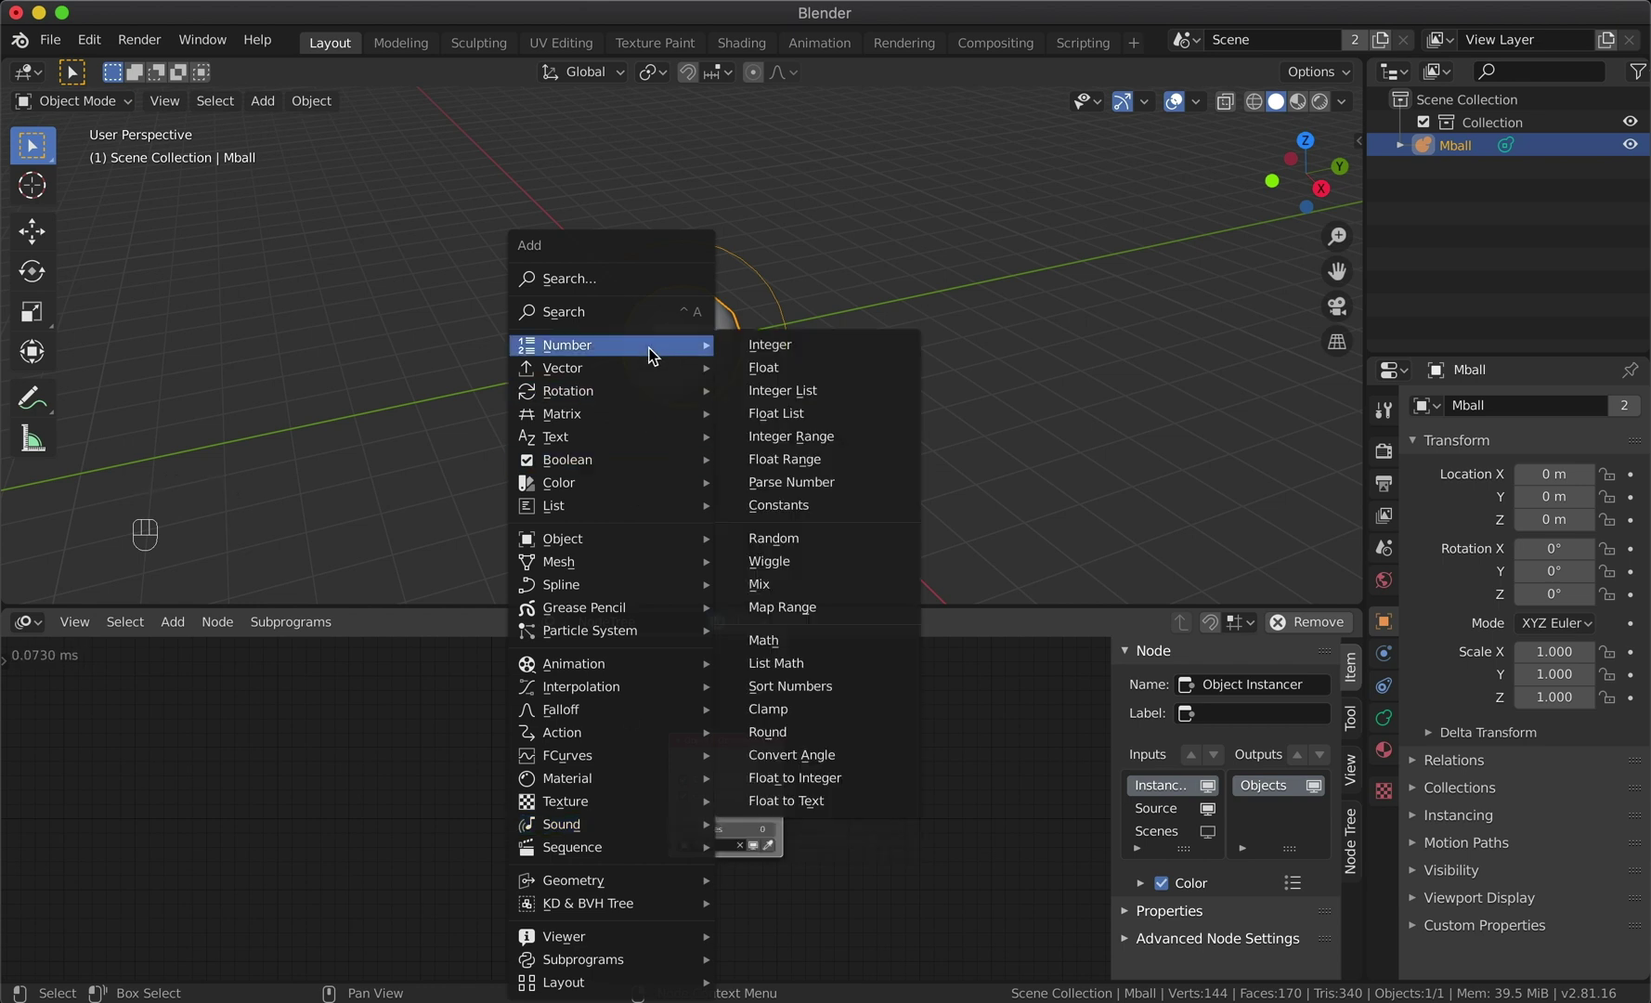
pyautogui.click(784, 347)
pyautogui.click(526, 740)
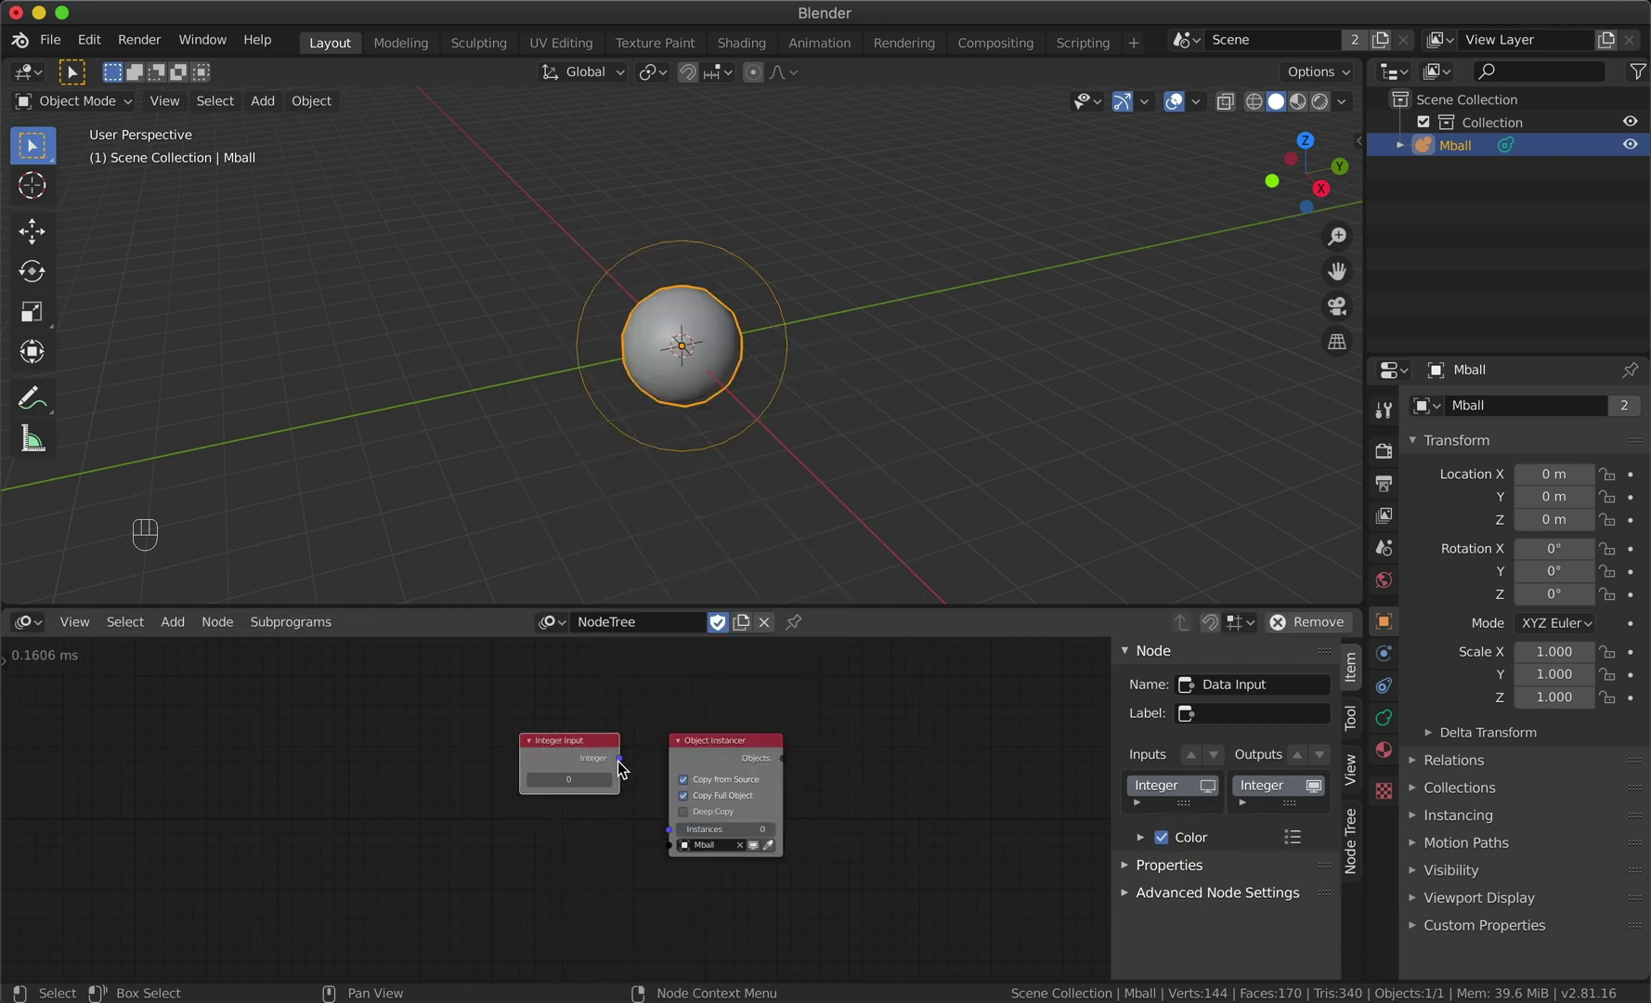
pyautogui.moveTo(621, 768); pyautogui.dragTo(670, 828)
pyautogui.click(569, 780)
pyautogui.press('Return')
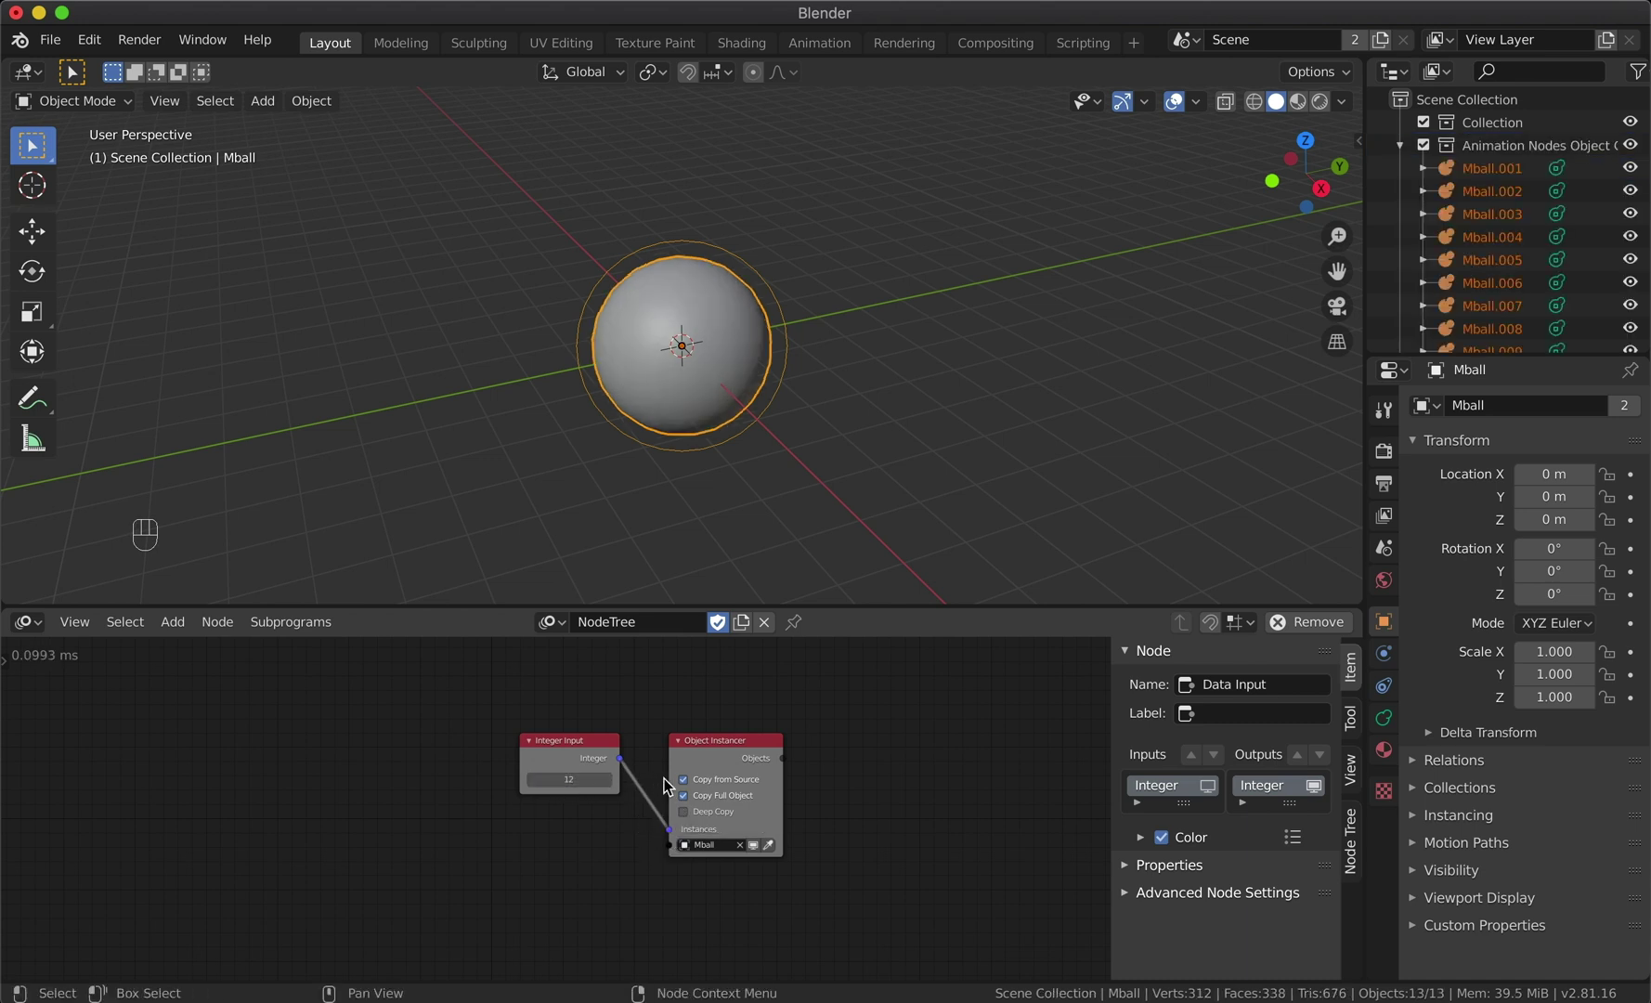
# Step: Add an Object Transforms Output node fed by the instancer's Objects output, and enable its X, Y and Z location
pyautogui.hotkey('shift', 'a')
pyautogui.moveTo(829, 778)
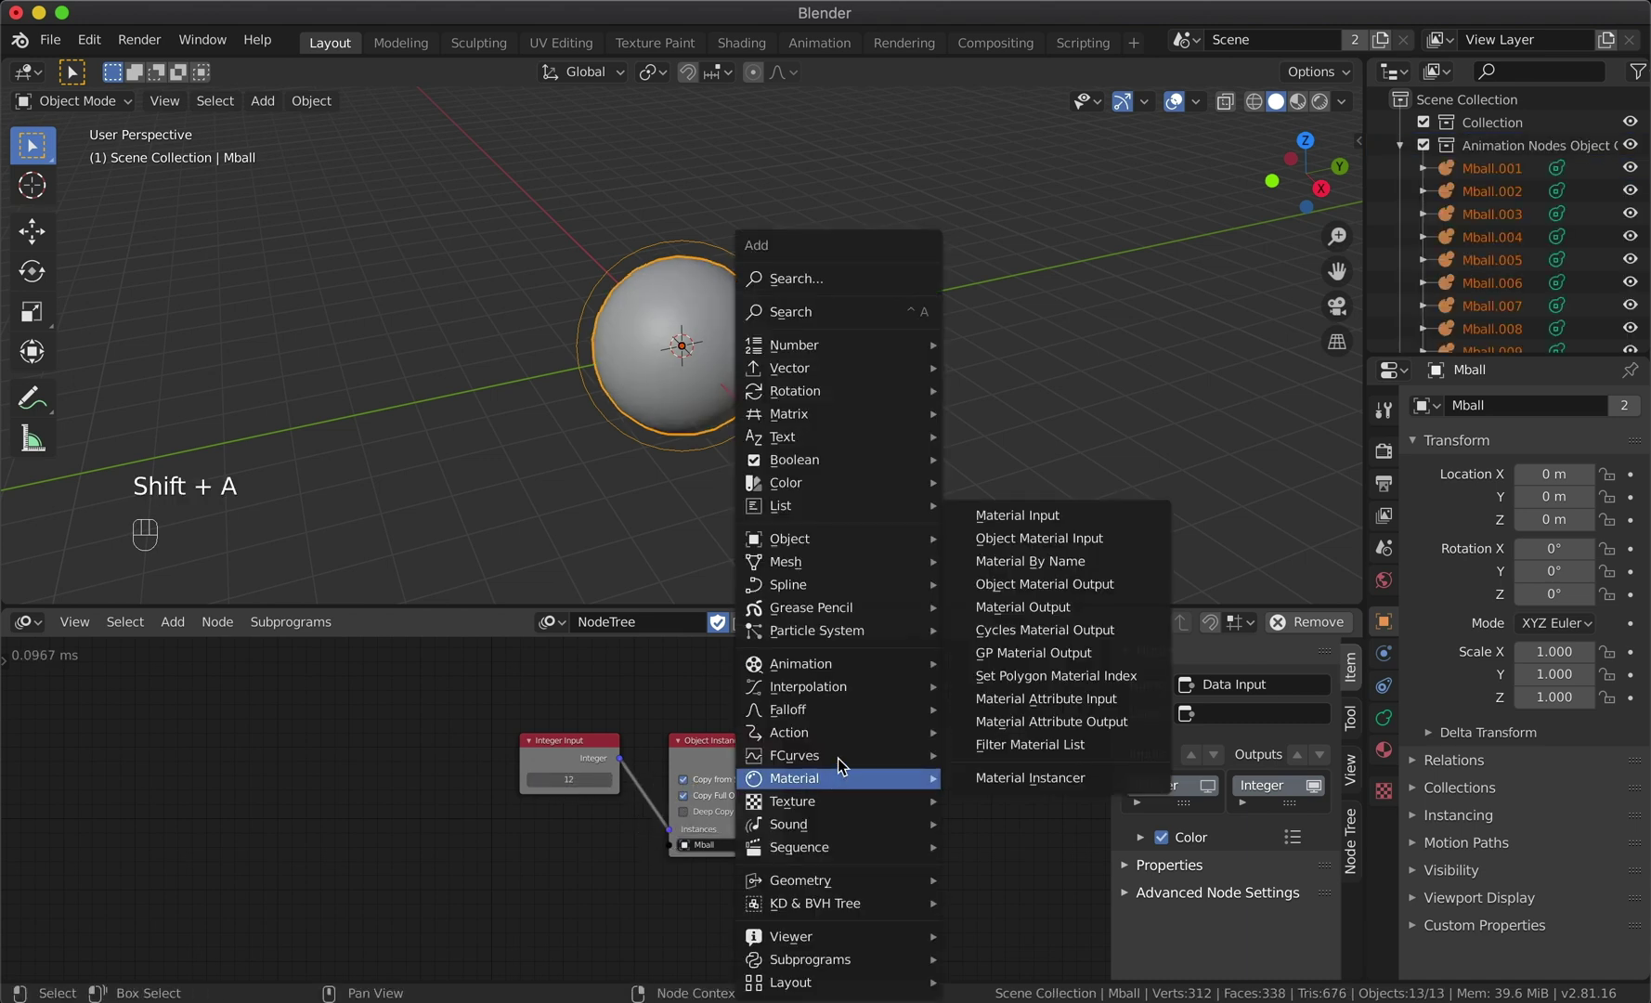
pyautogui.moveTo(856, 543)
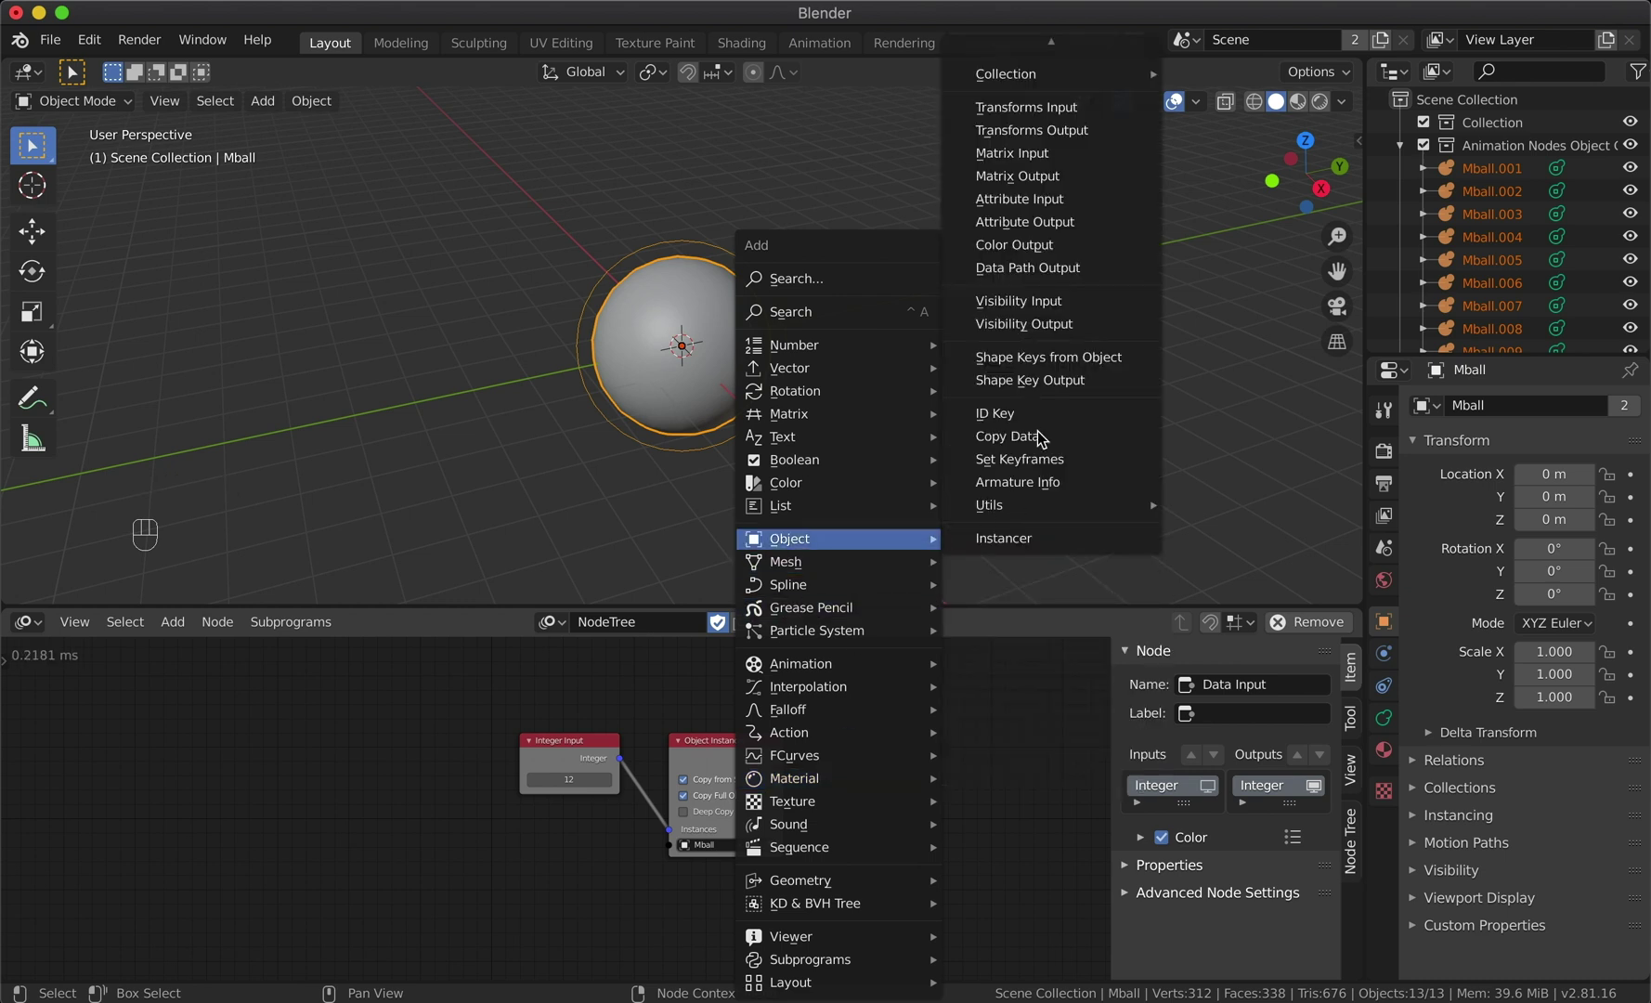
pyautogui.click(1054, 130)
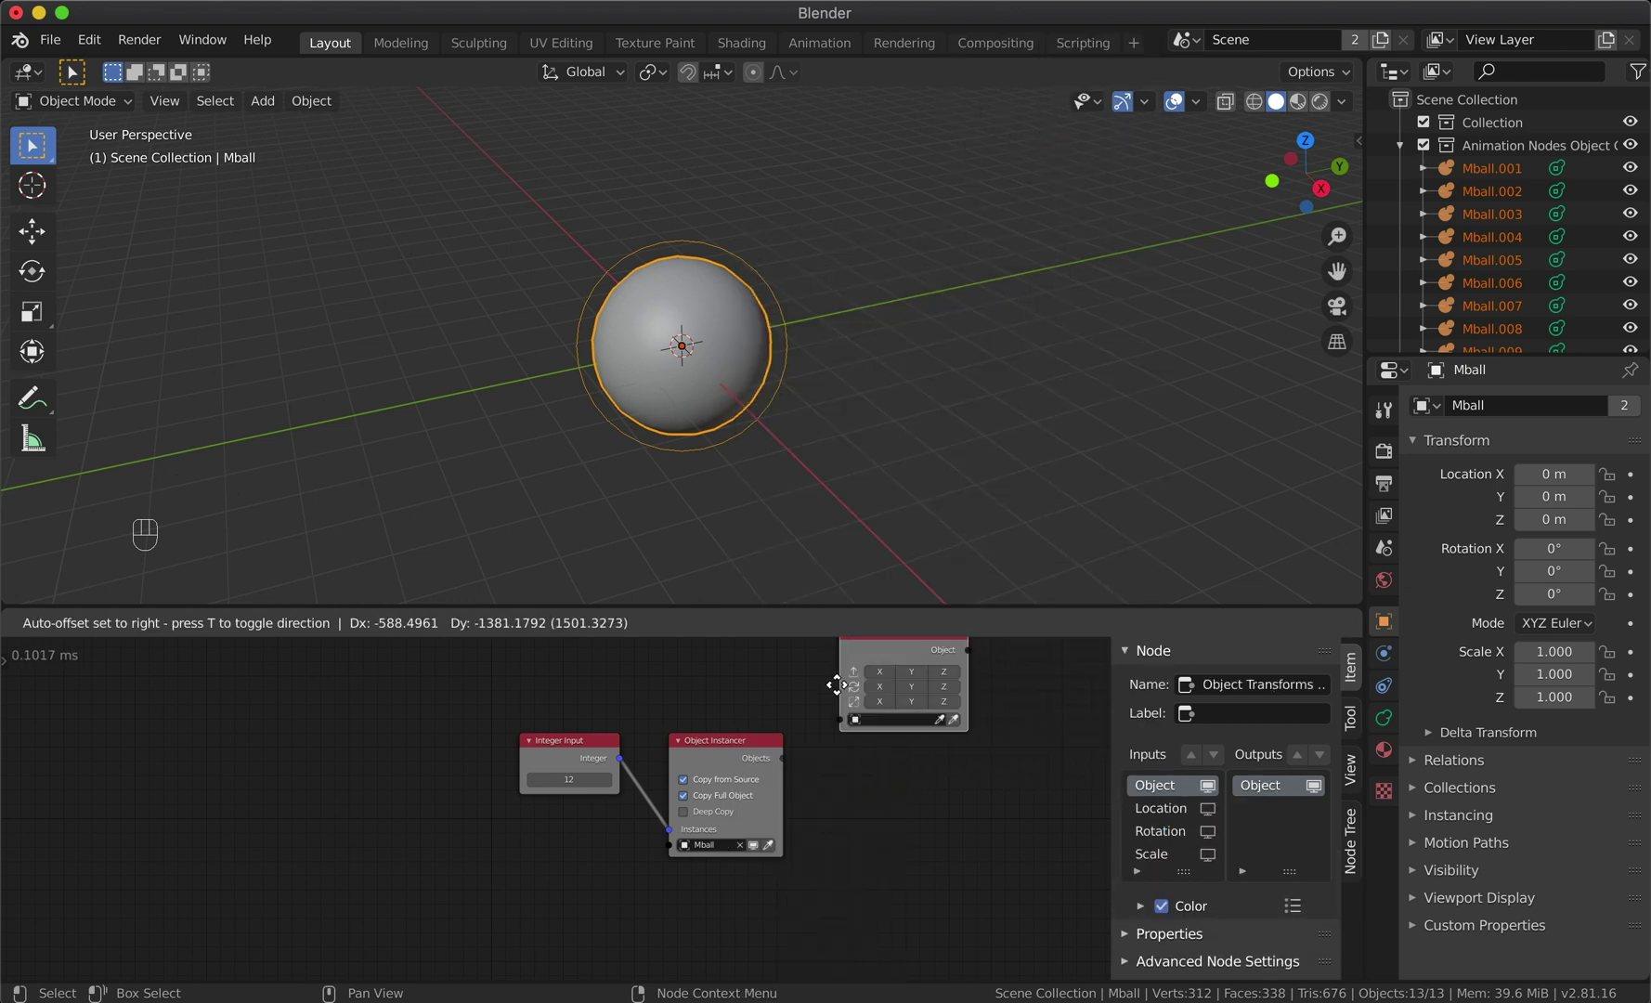
pyautogui.click(840, 778)
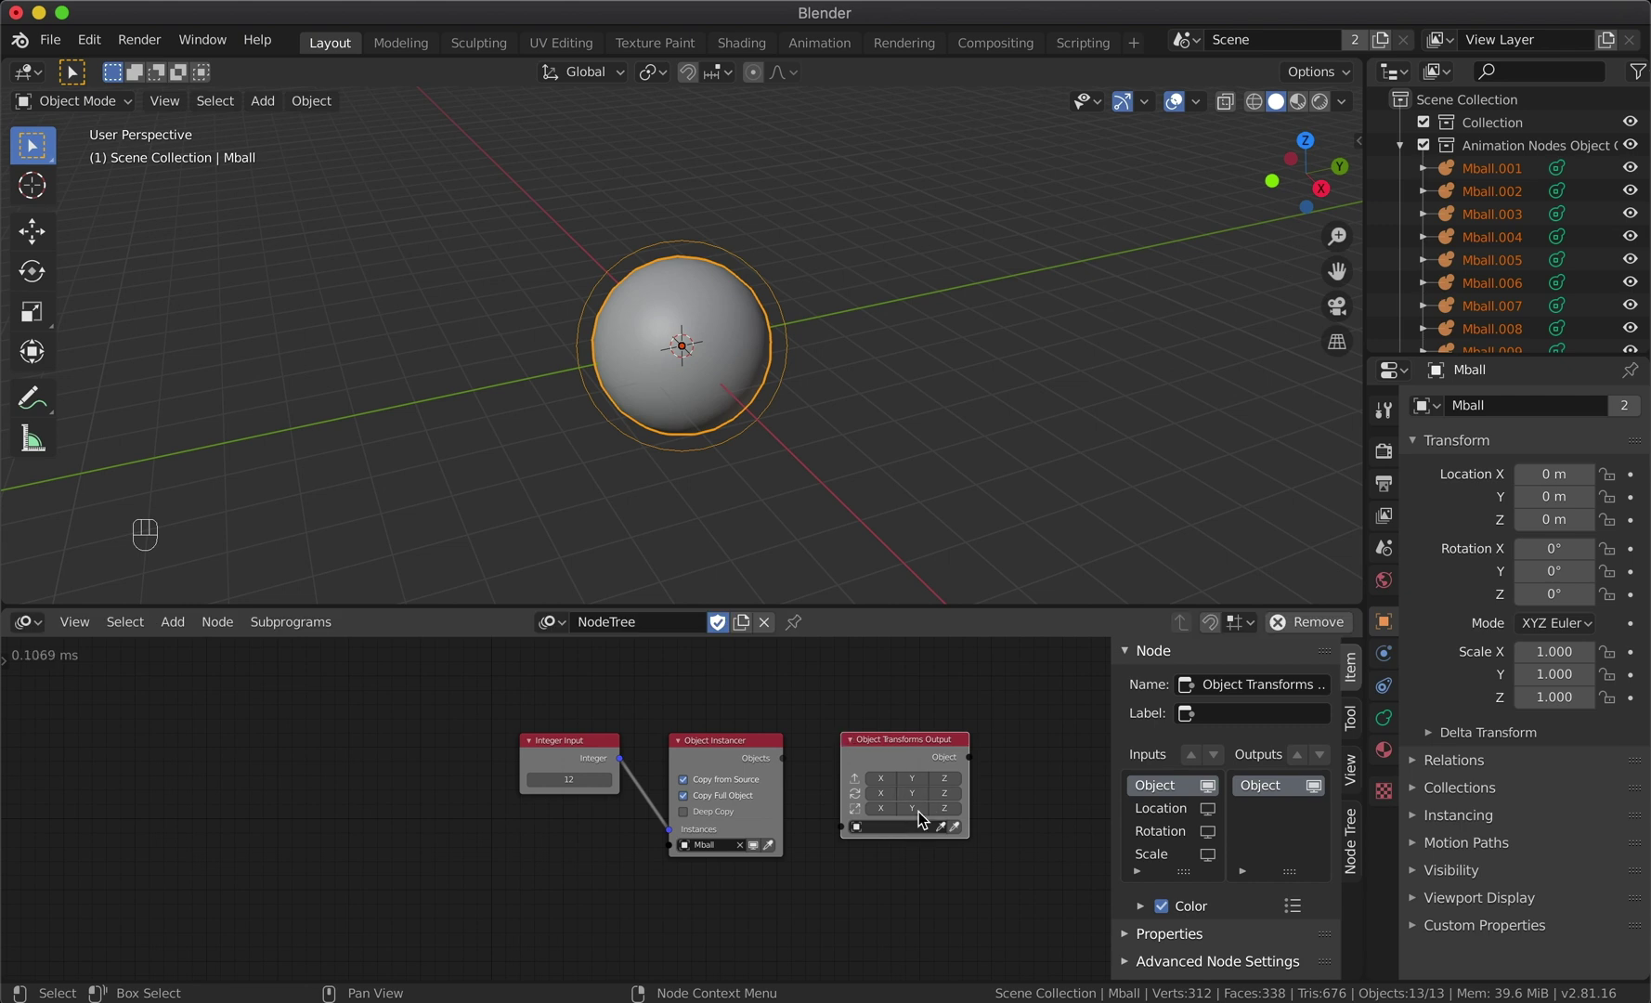
pyautogui.scroll(3, 817, 822)
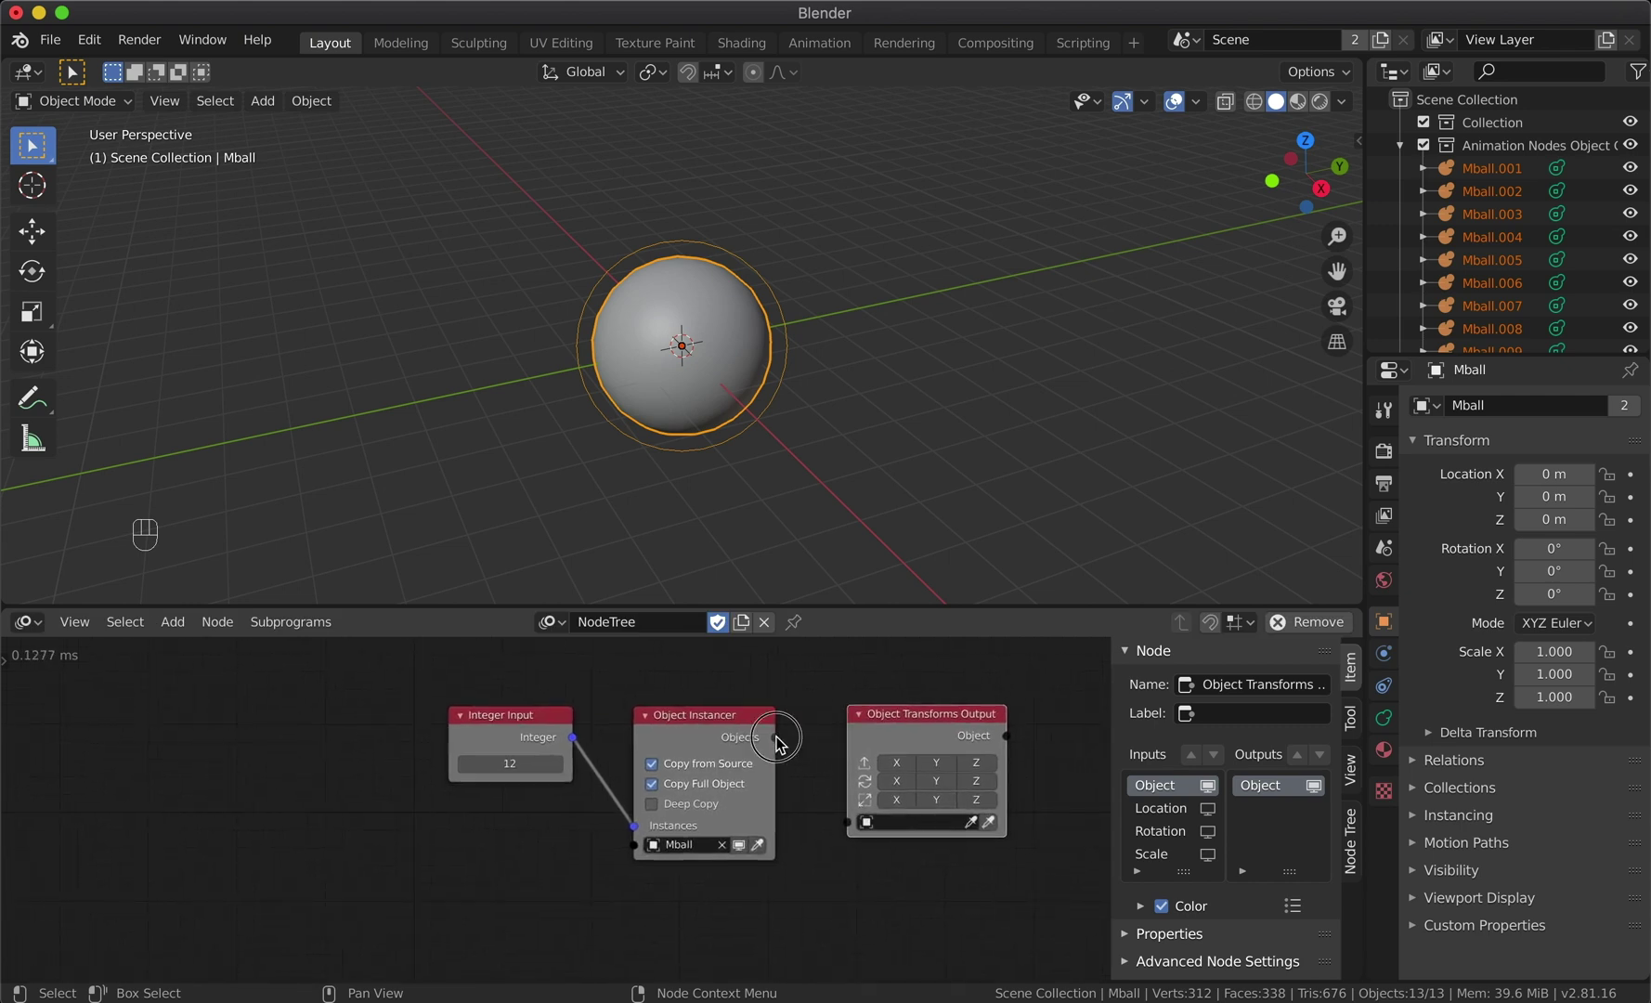
pyautogui.moveTo(776, 743); pyautogui.dragTo(847, 822)
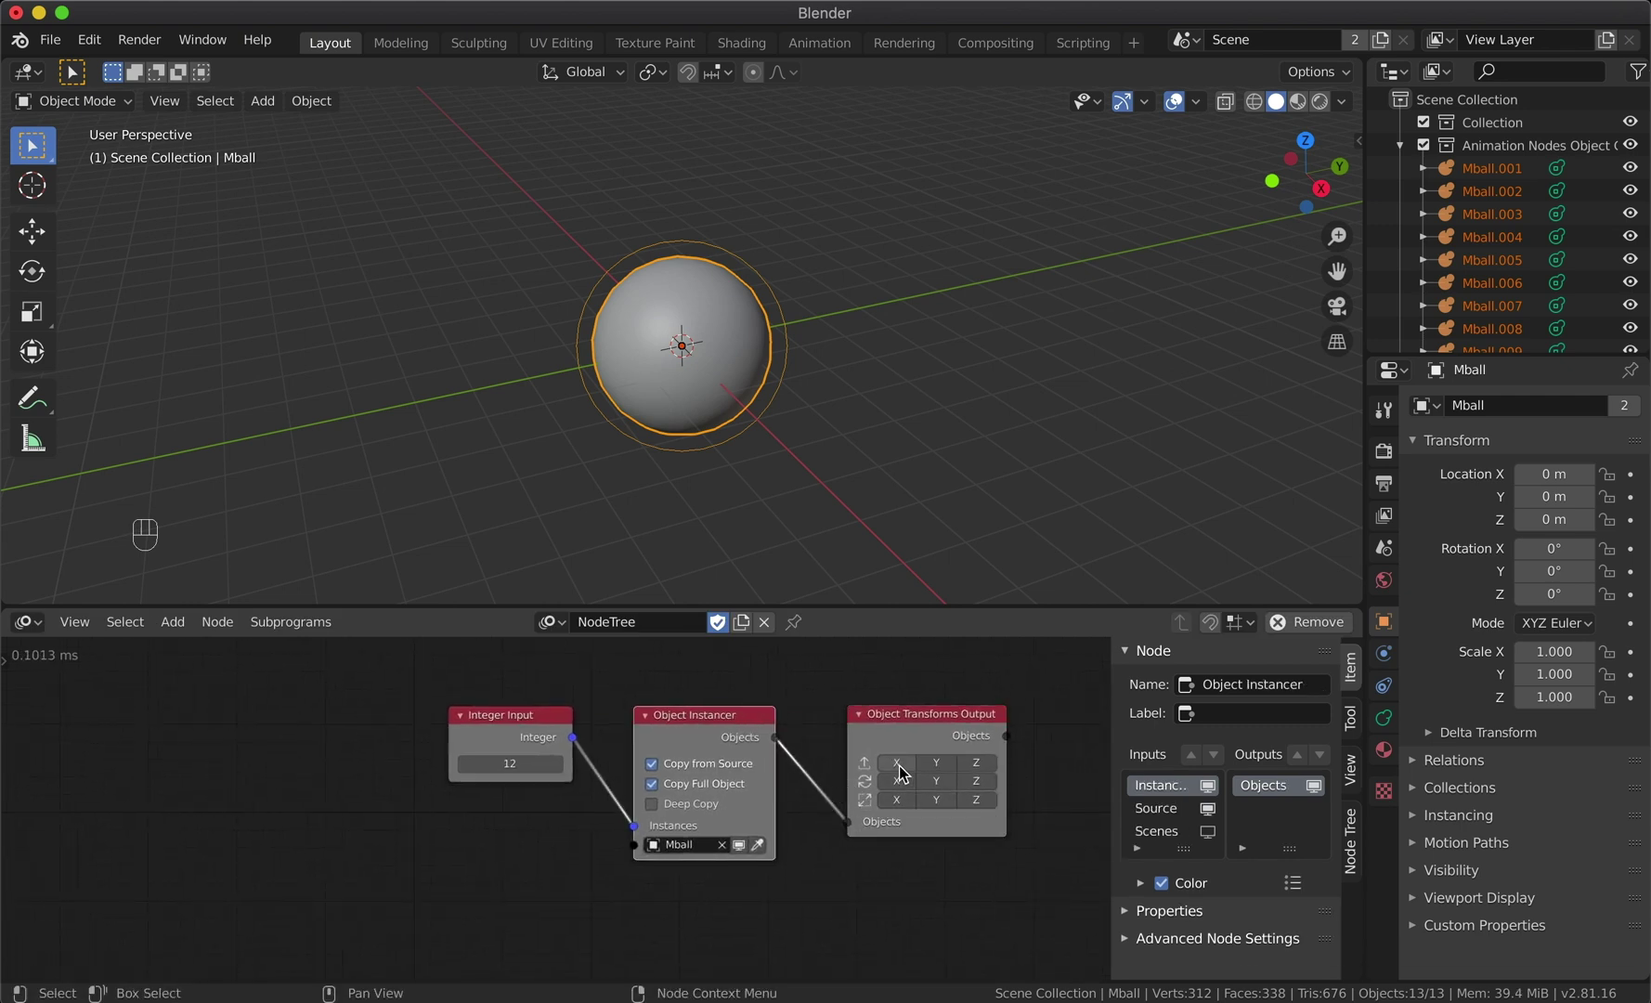
pyautogui.moveTo(899, 766); pyautogui.dragTo(980, 767)
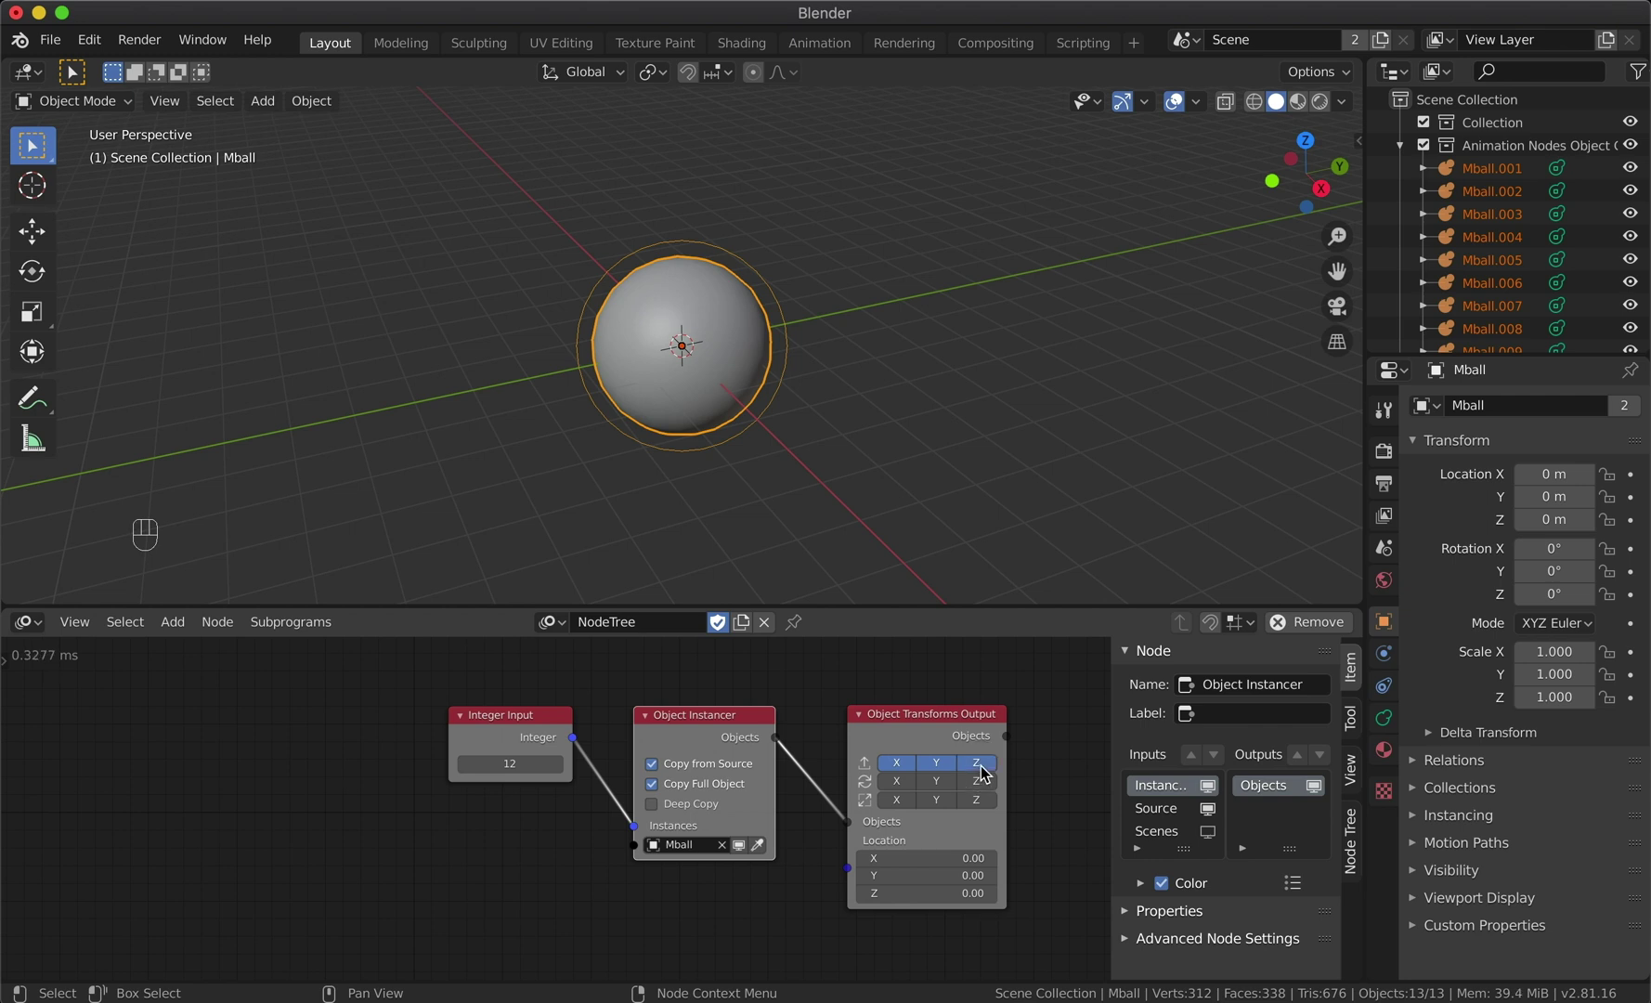
# Step: Collapse the Animation Nodes object collection in the Outliner, and enlarge the node editor with its sidebar hidden
pyautogui.click(1401, 146)
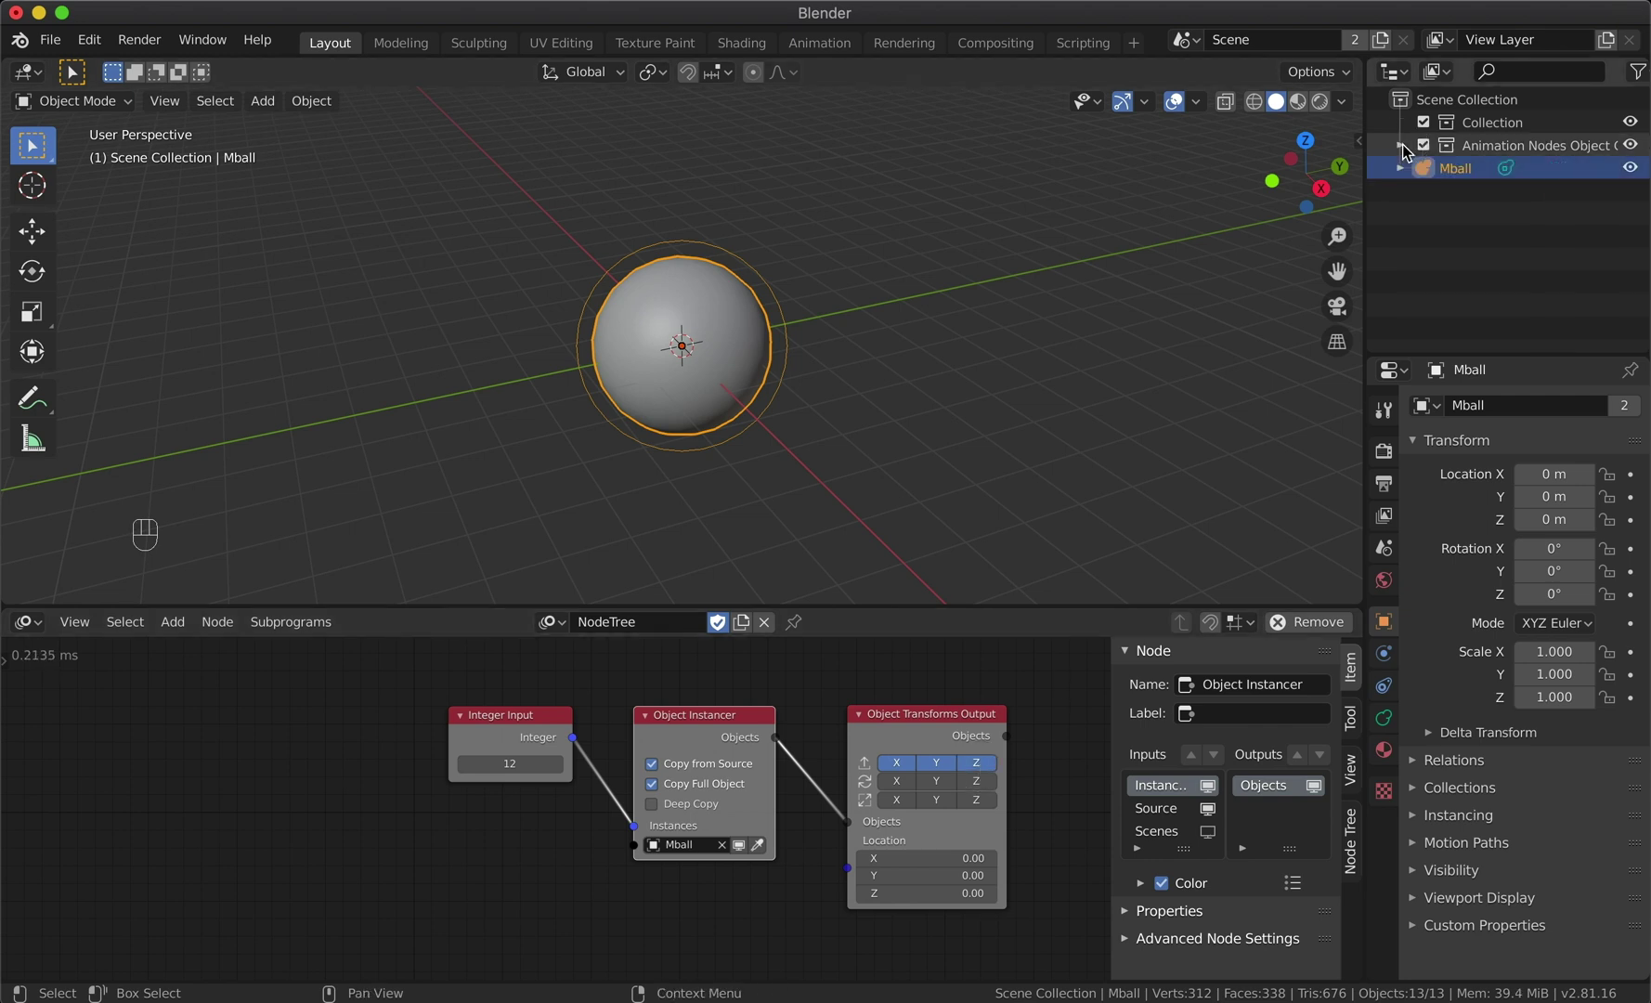
pyautogui.press('n')
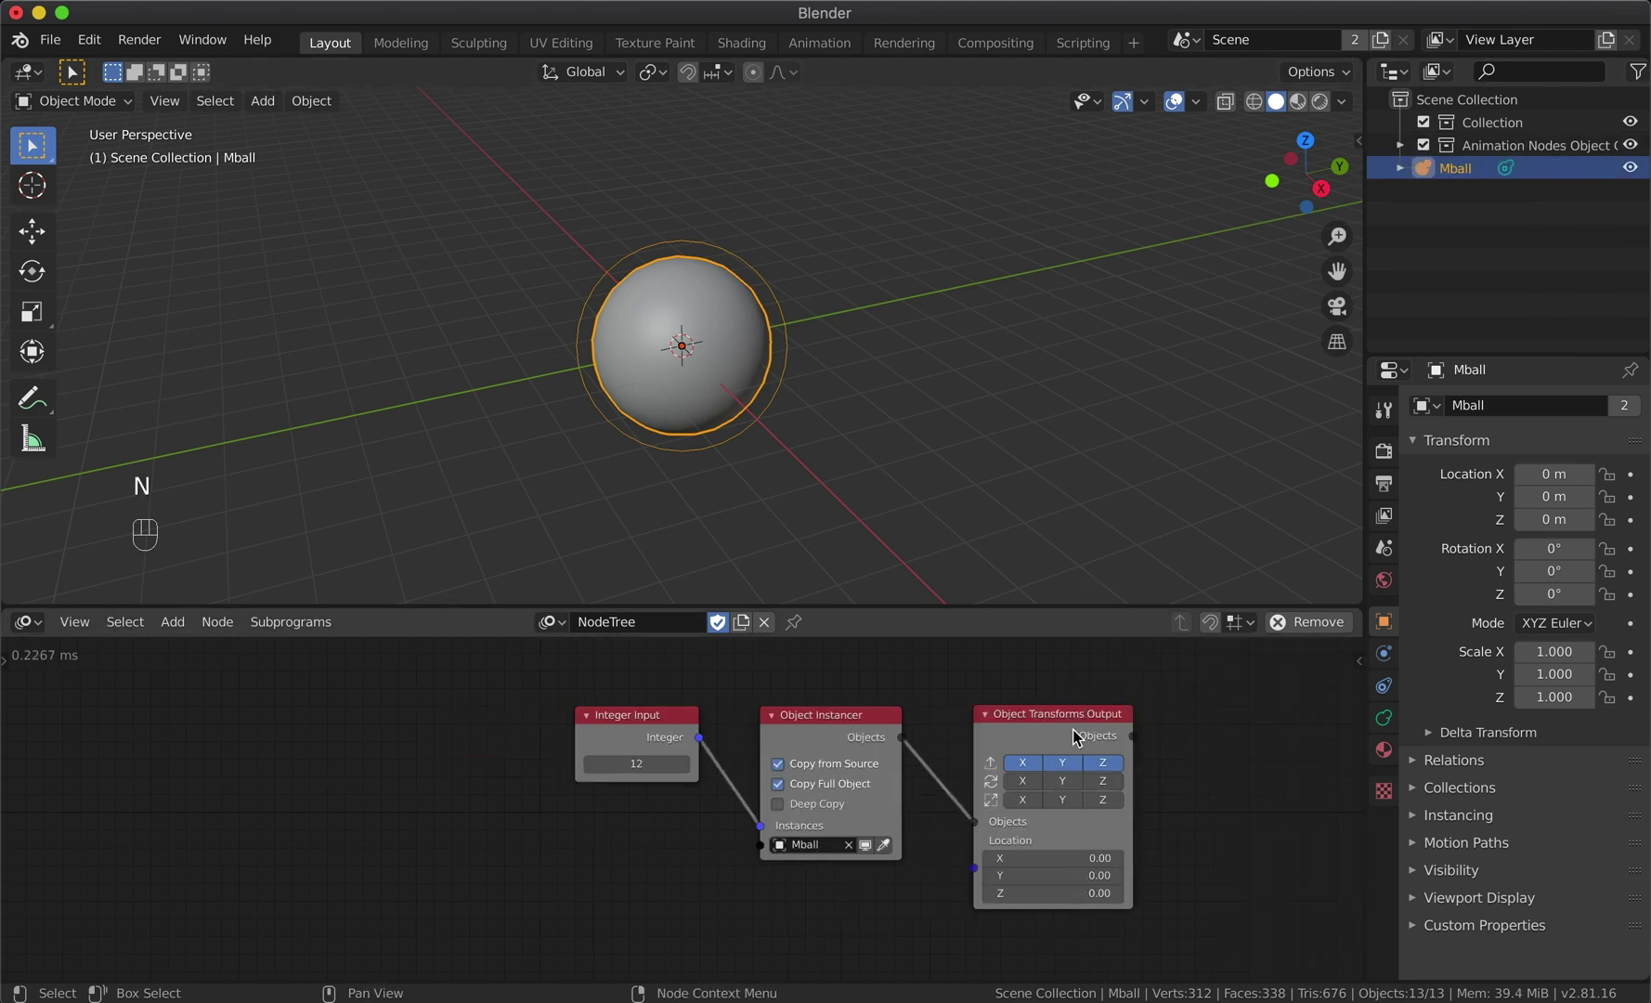
pyautogui.moveTo(1075, 607); pyautogui.dragTo(1096, 503)
pyautogui.scroll(-2, 917, 792)
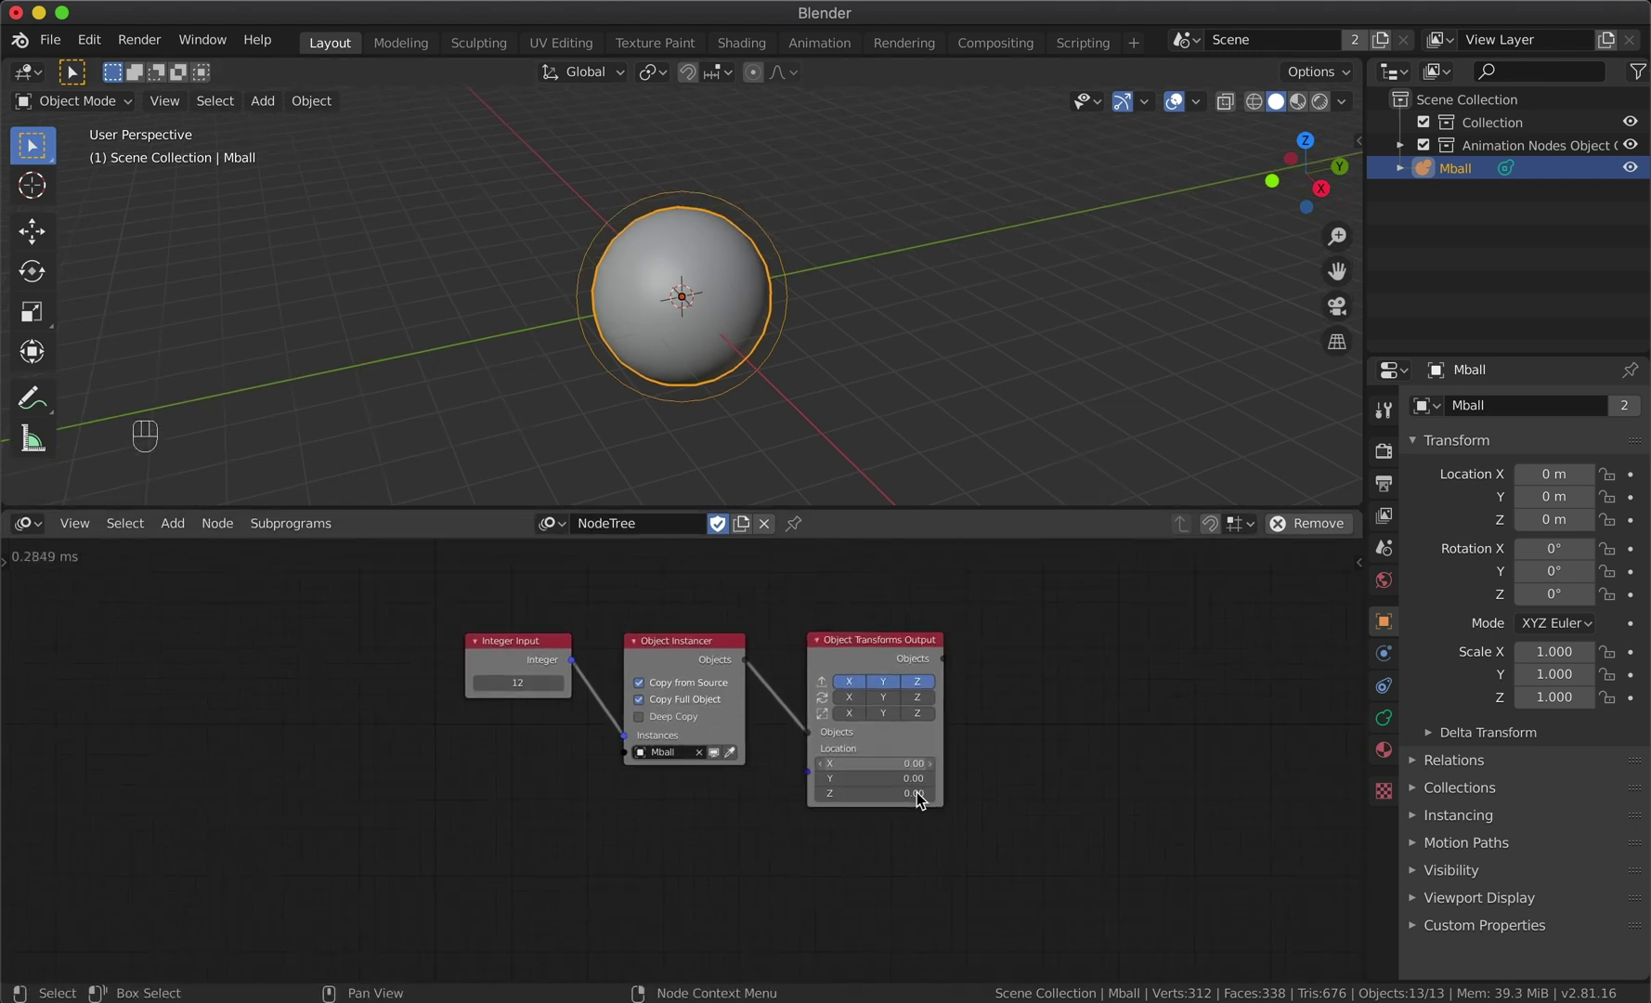
# Step: Add the [RA] Wiggle Loop subprogram below the instancer and connect its output to the Location input through a Combine Vector node's X
pyautogui.hotkey('shift', 'a')
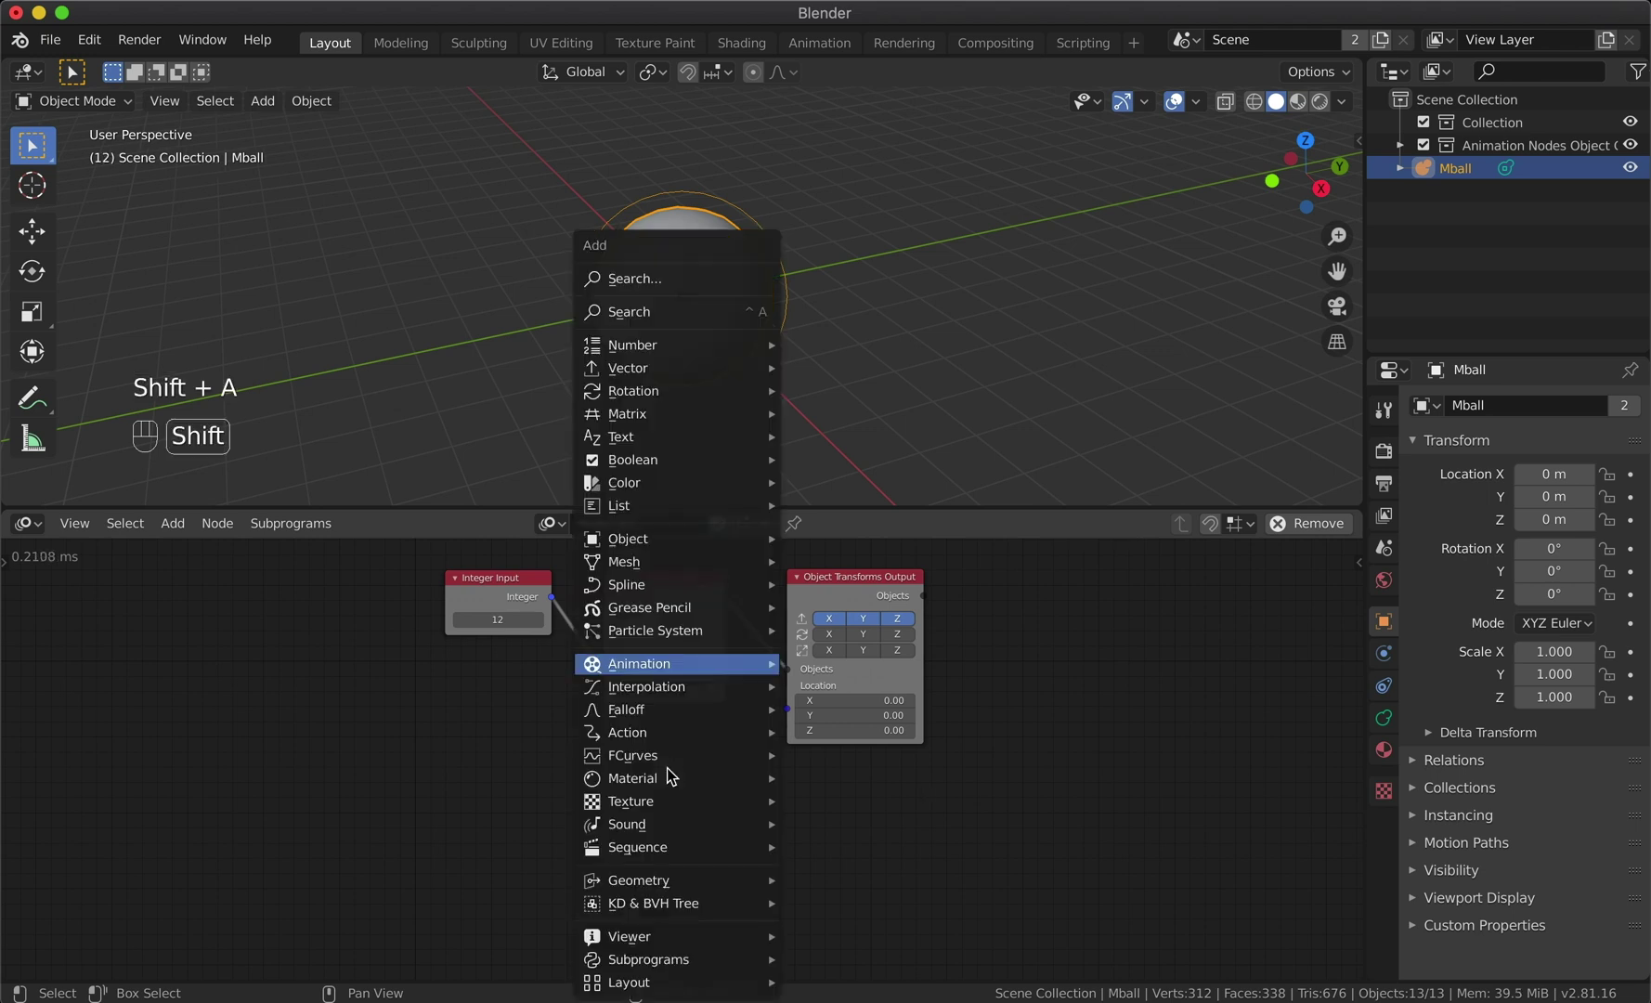
pyautogui.moveTo(668, 776)
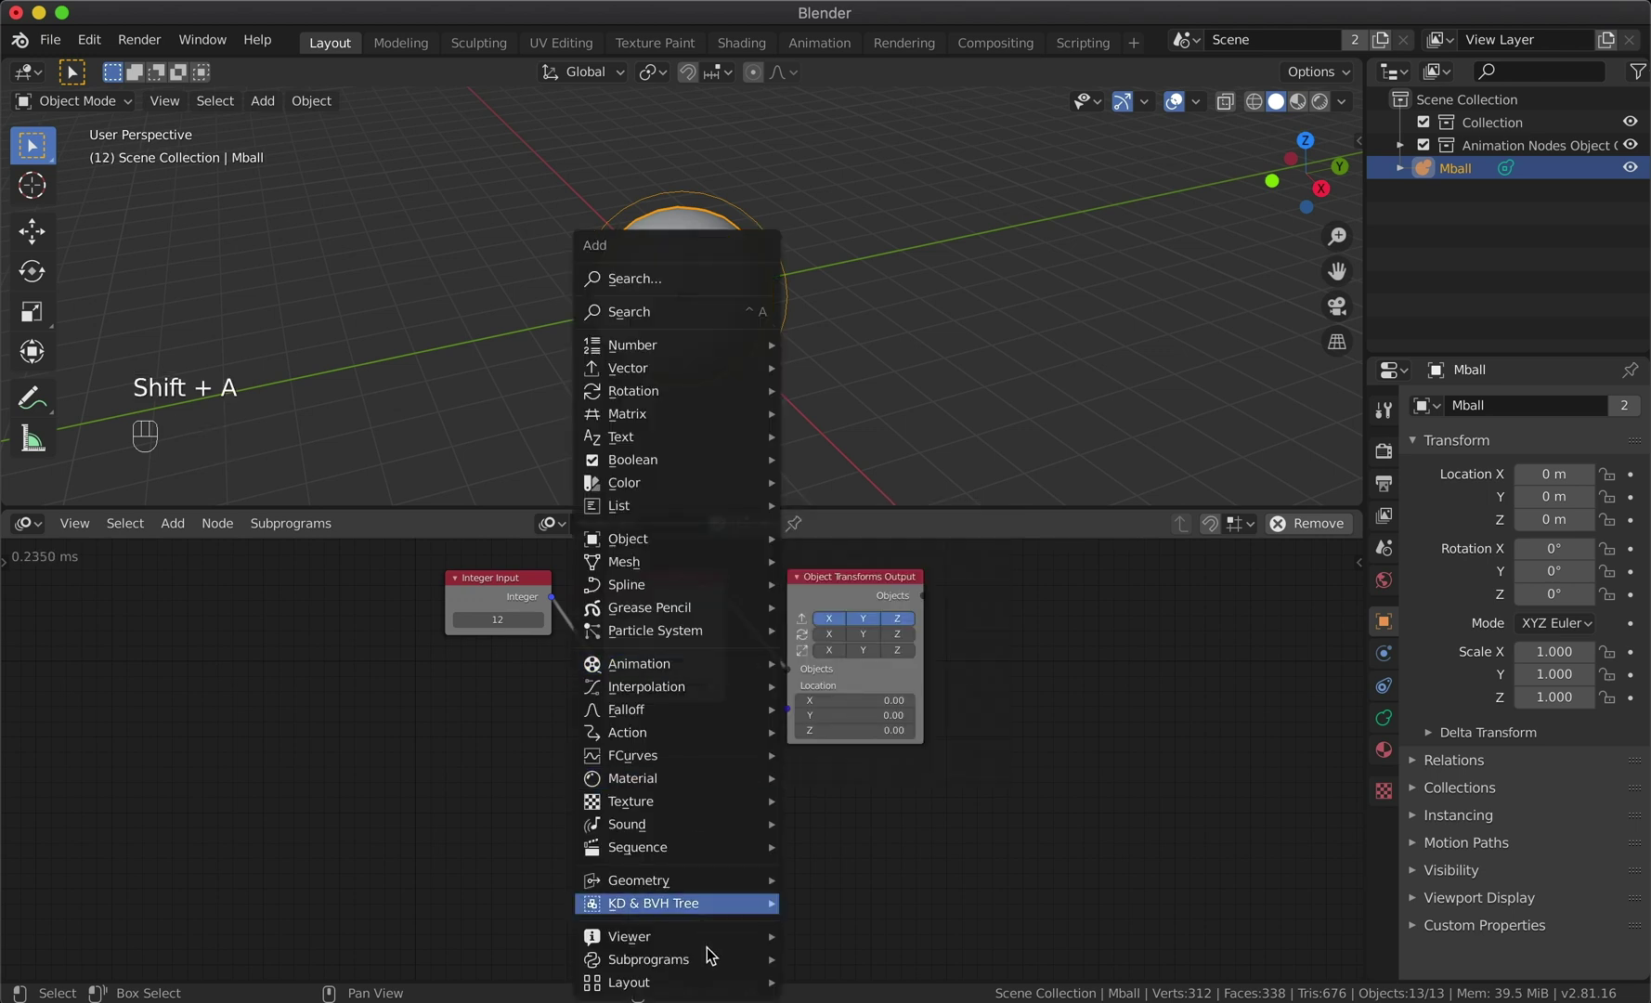
pyautogui.moveTo(705, 949)
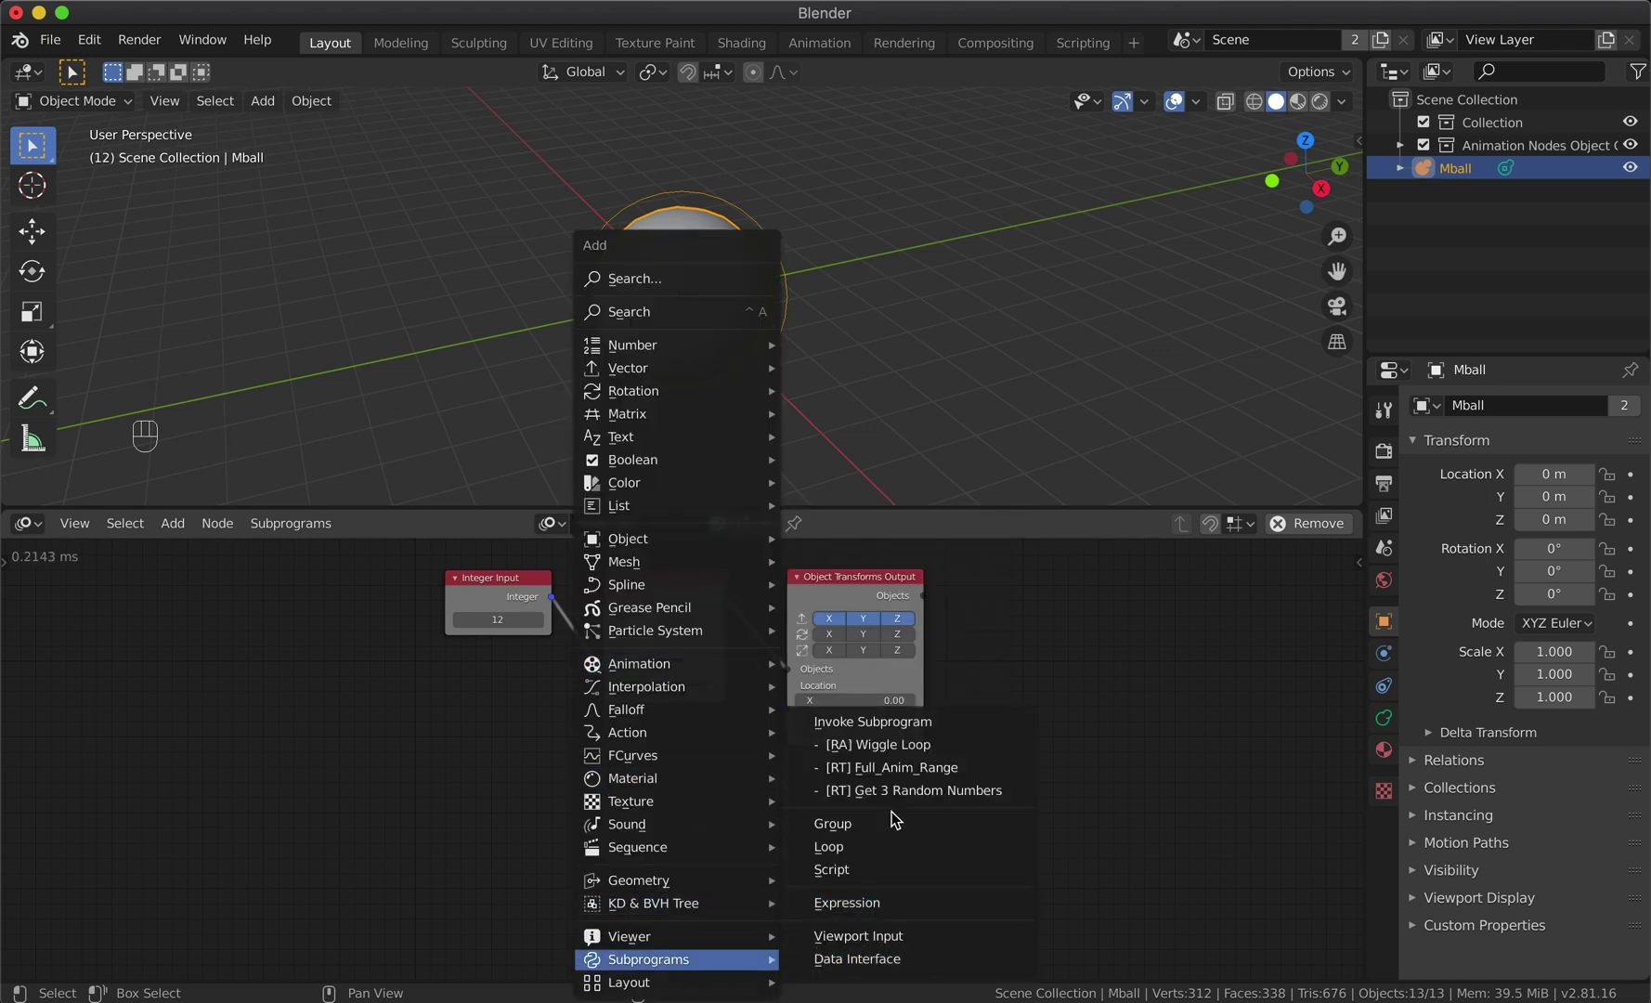
pyautogui.click(883, 754)
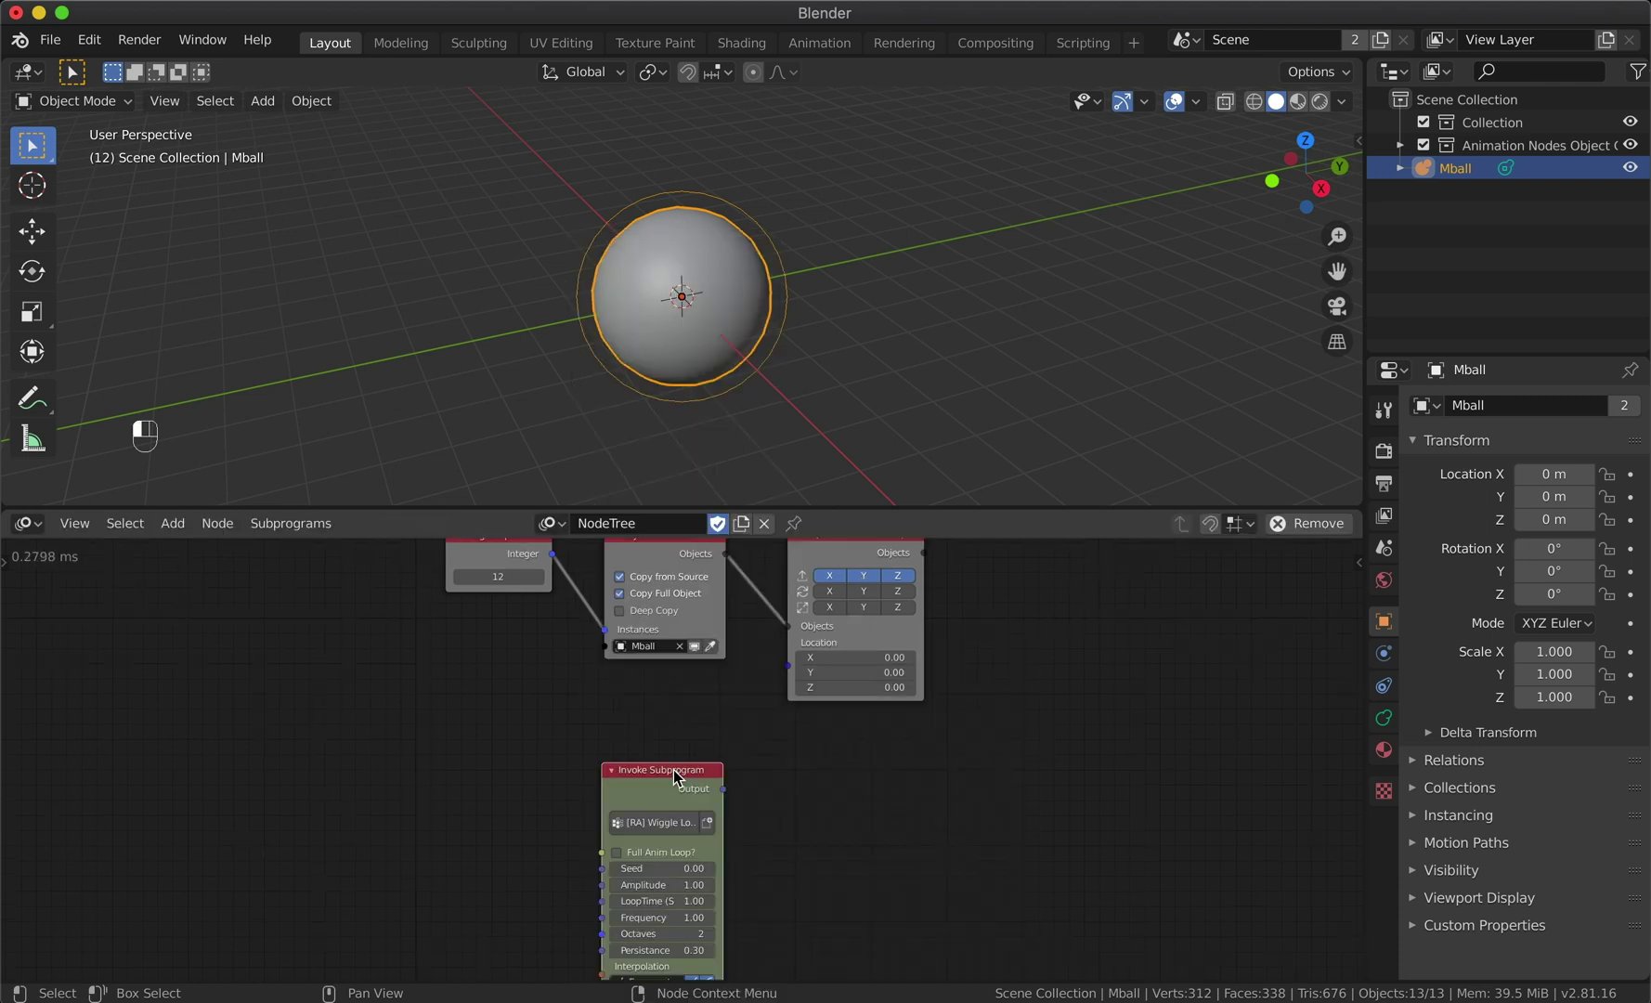
pyautogui.moveTo(724, 789); pyautogui.dragTo(818, 740)
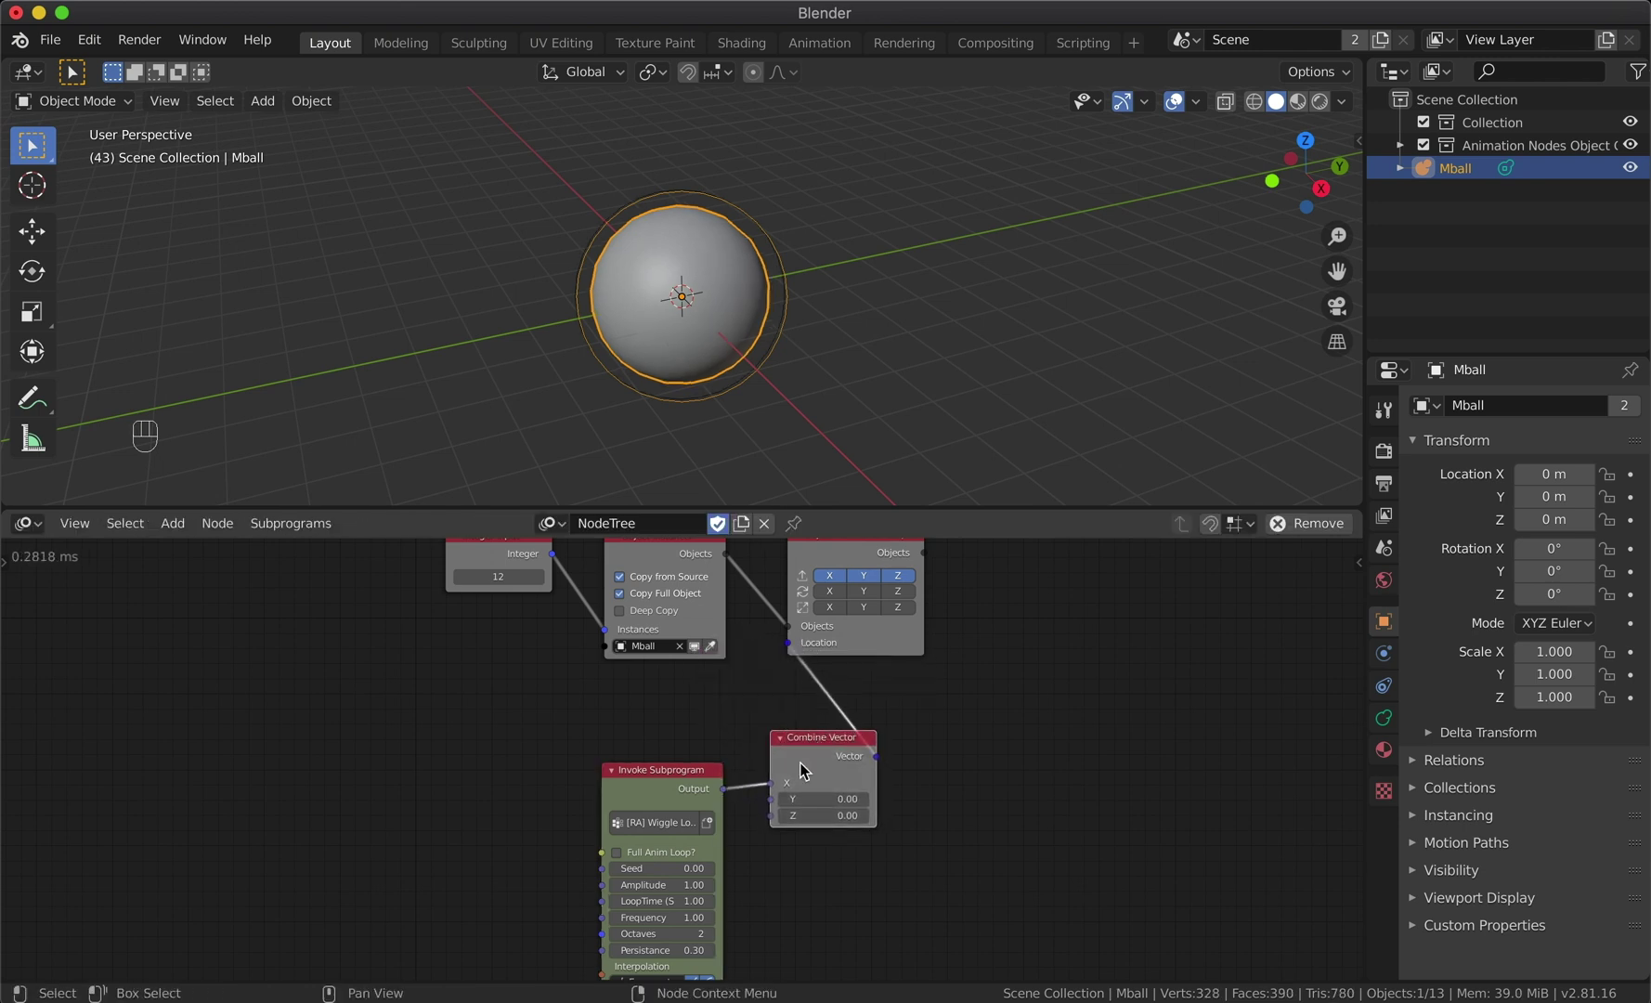
# Step: Set the wiggle subprogram's Amplitude to 30 and enable Full Anim Loop
pyautogui.click(691, 884)
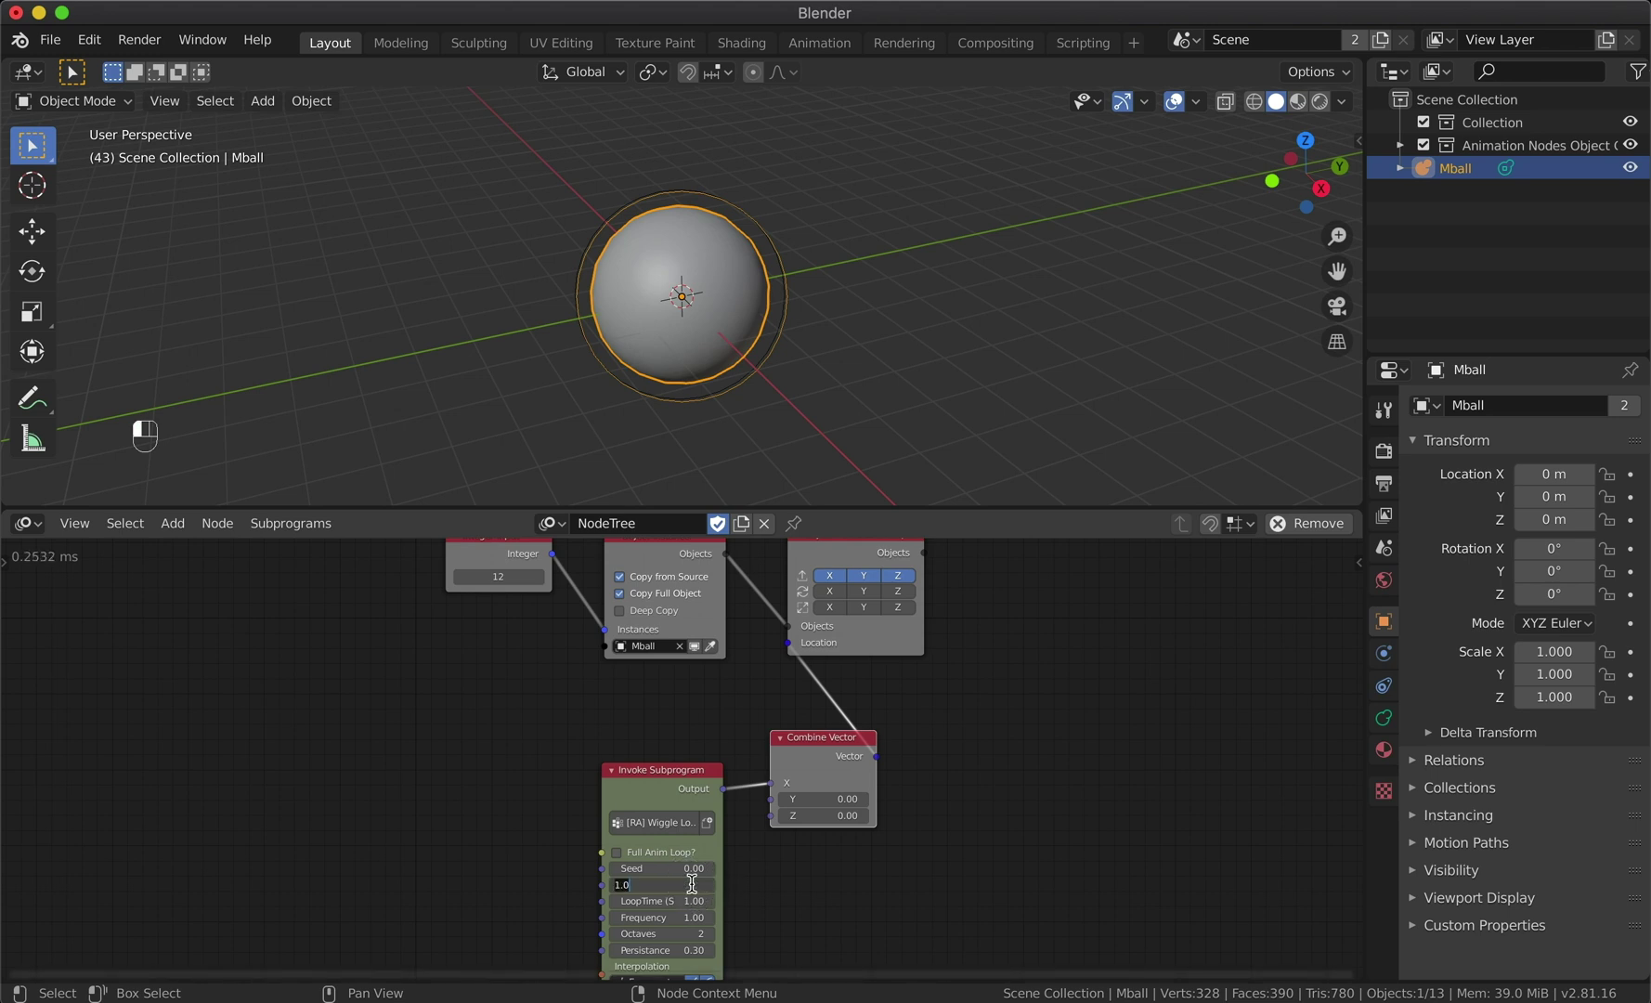
pyautogui.write('30')
pyautogui.press('Return')
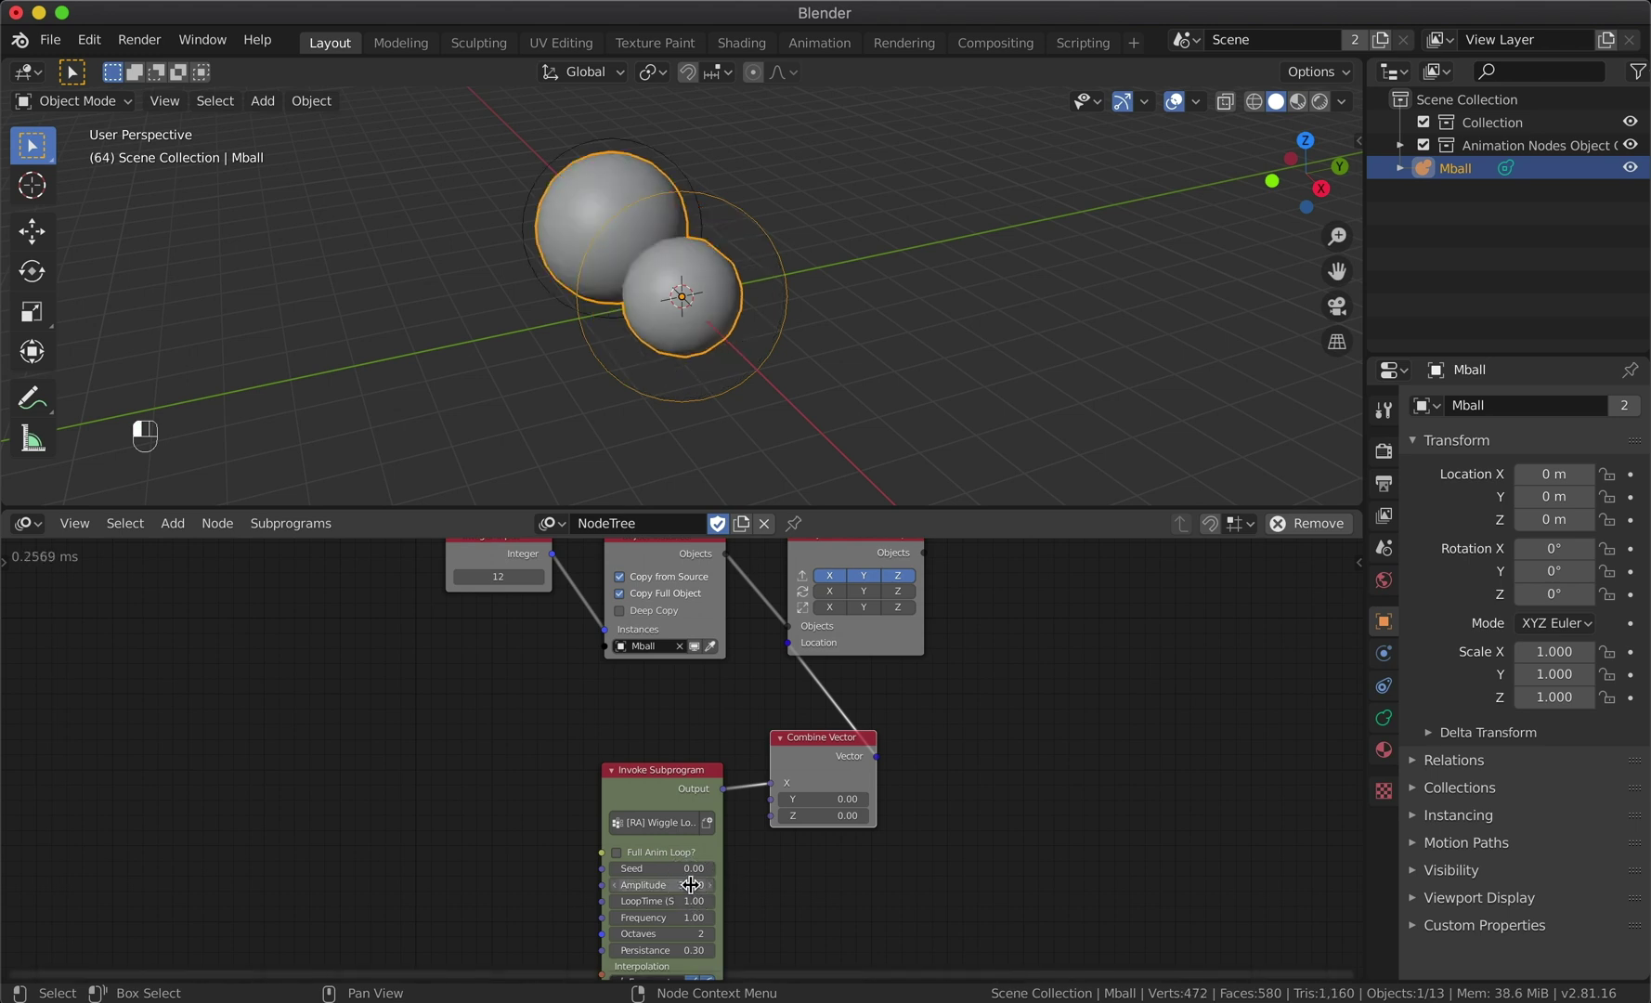
pyautogui.click(617, 852)
# Step: Play the animation and check the wiggle's loop point near the end of the Timeline, then return to the Animation Nodes editor
pyautogui.press('space')
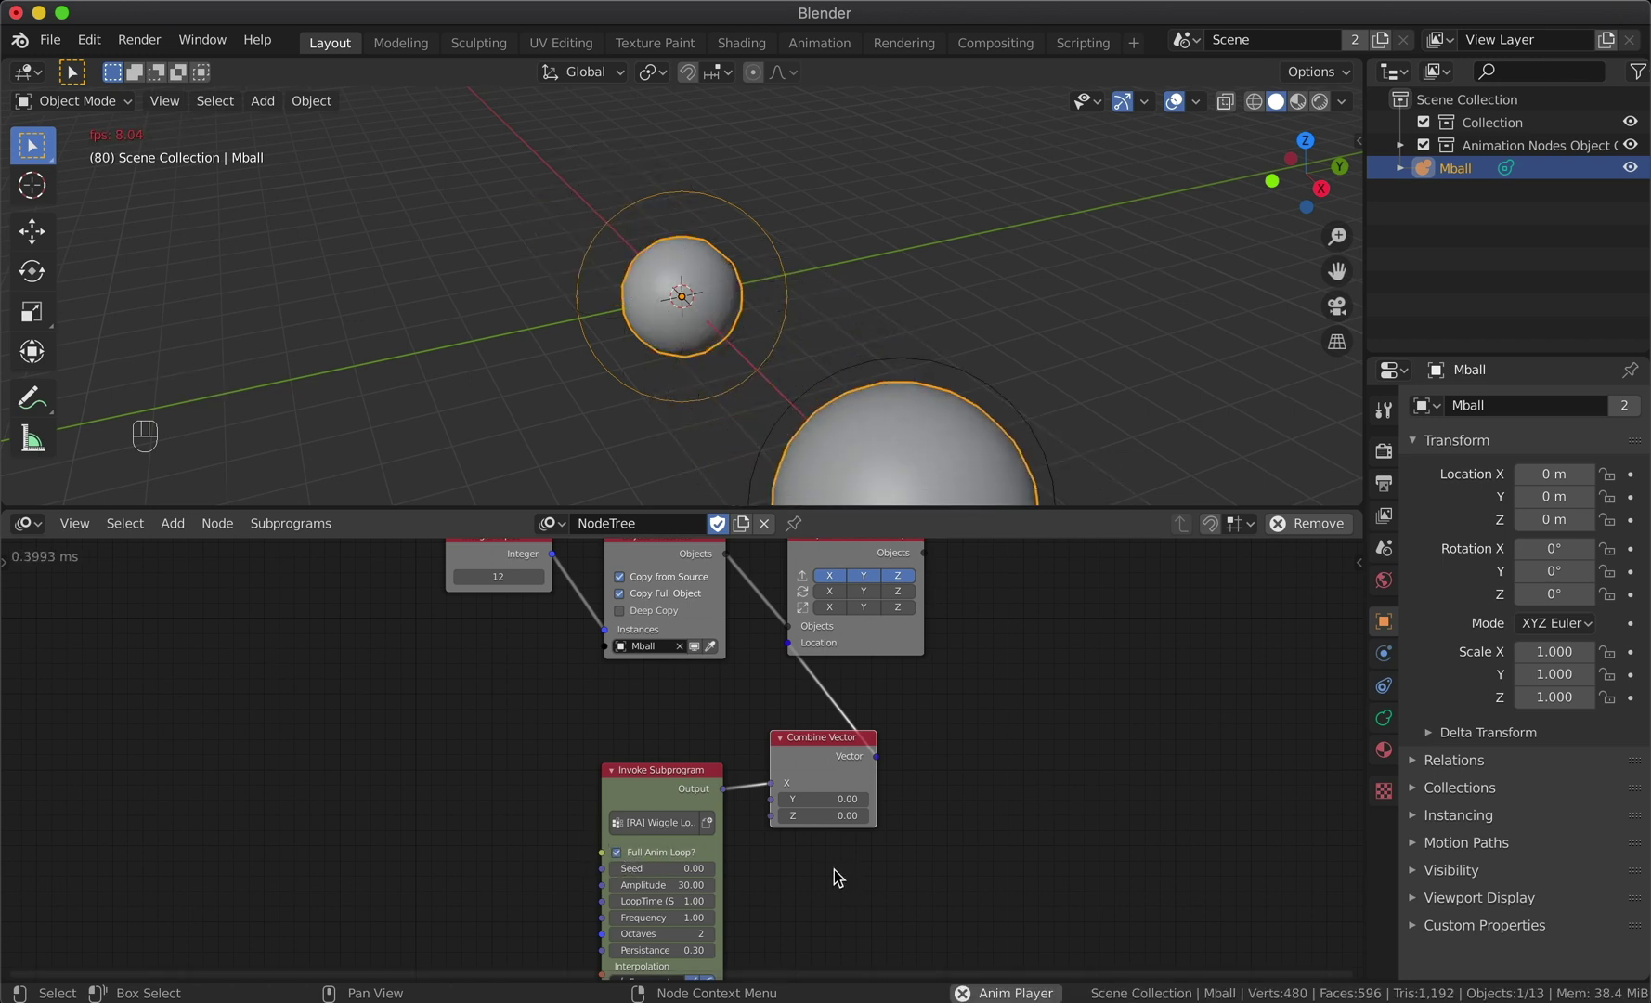
pyautogui.click(36, 524)
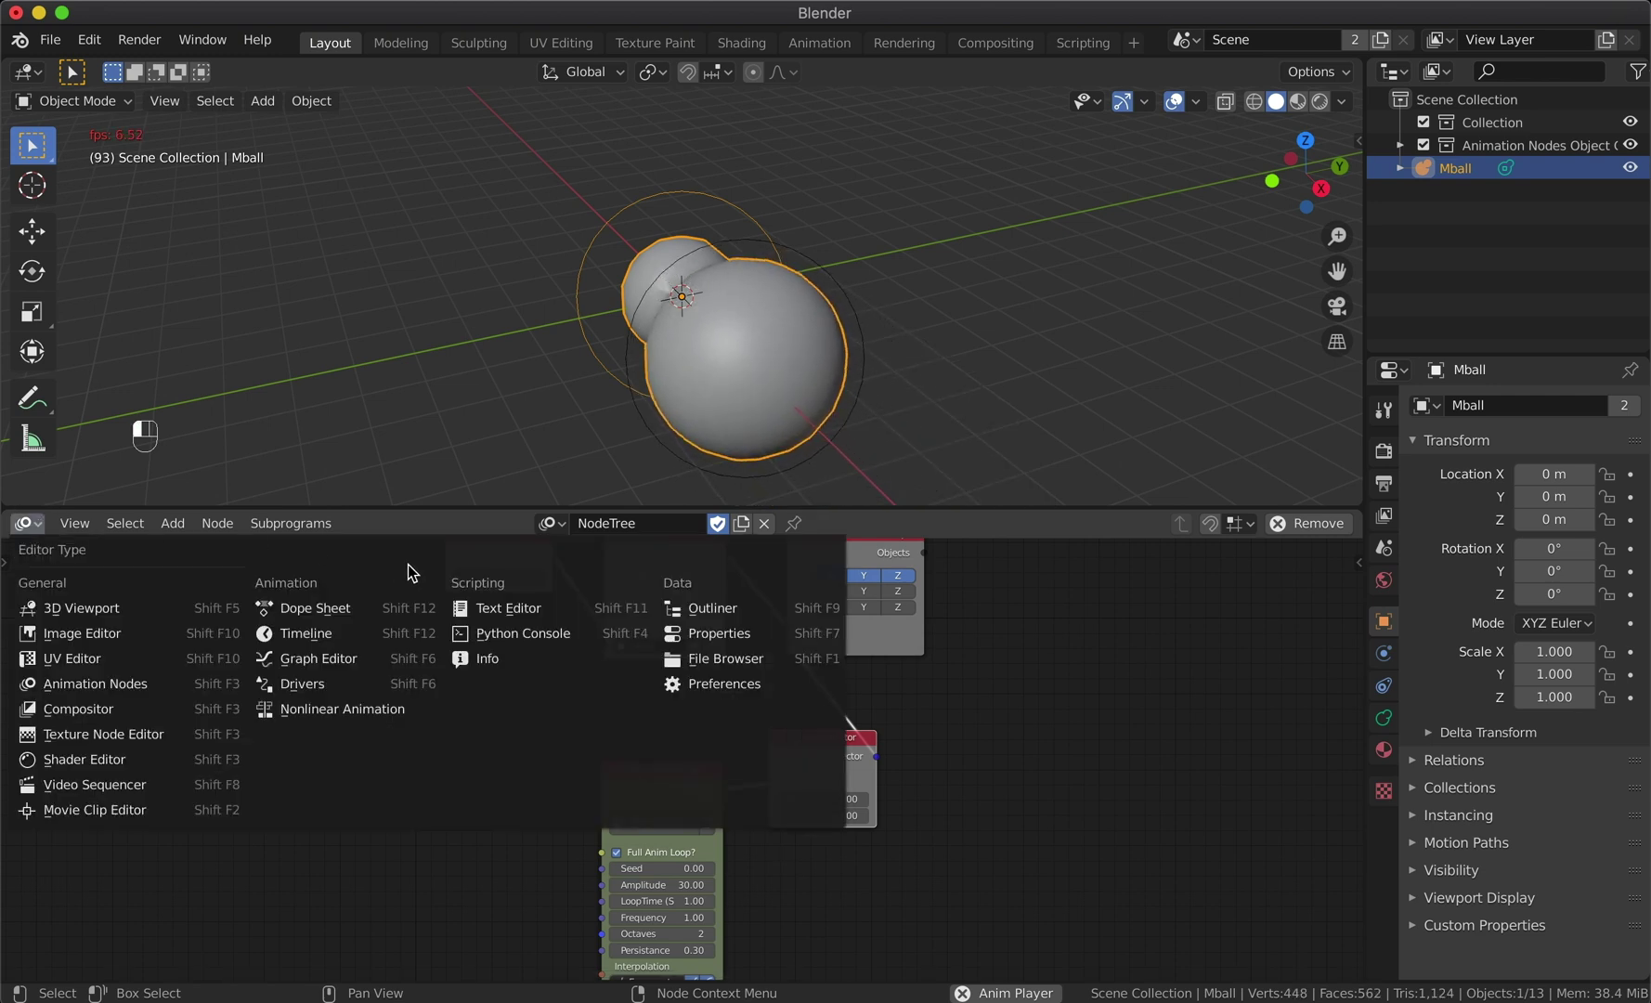
pyautogui.click(319, 632)
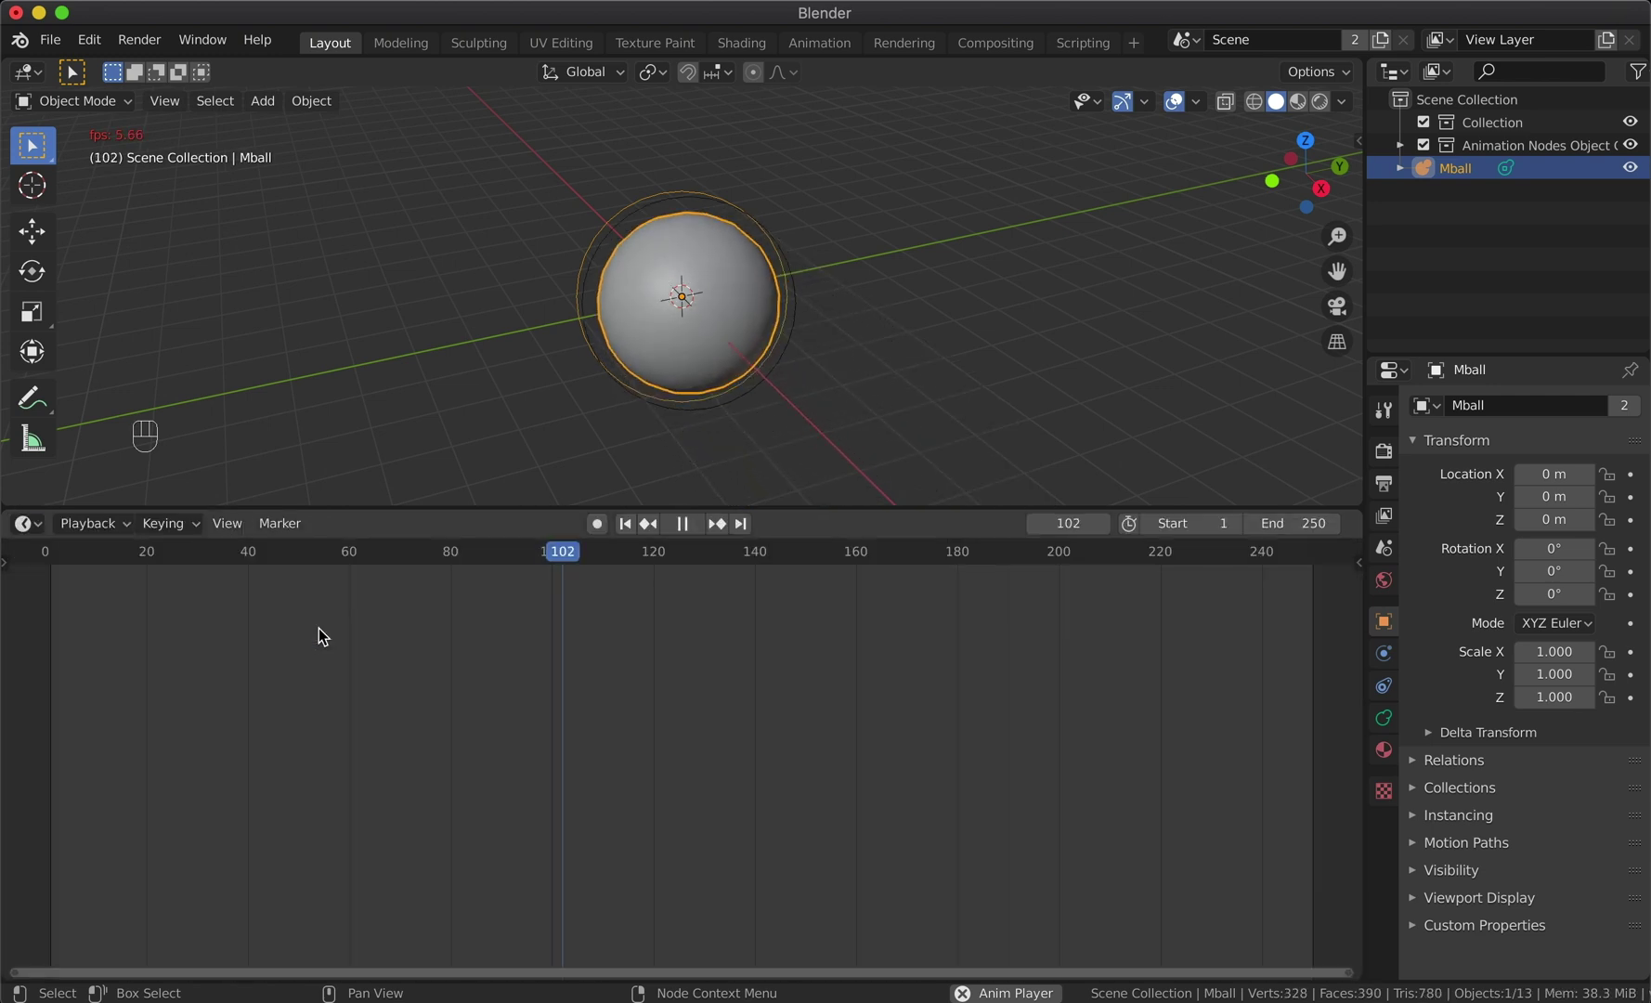
pyautogui.click(1220, 552)
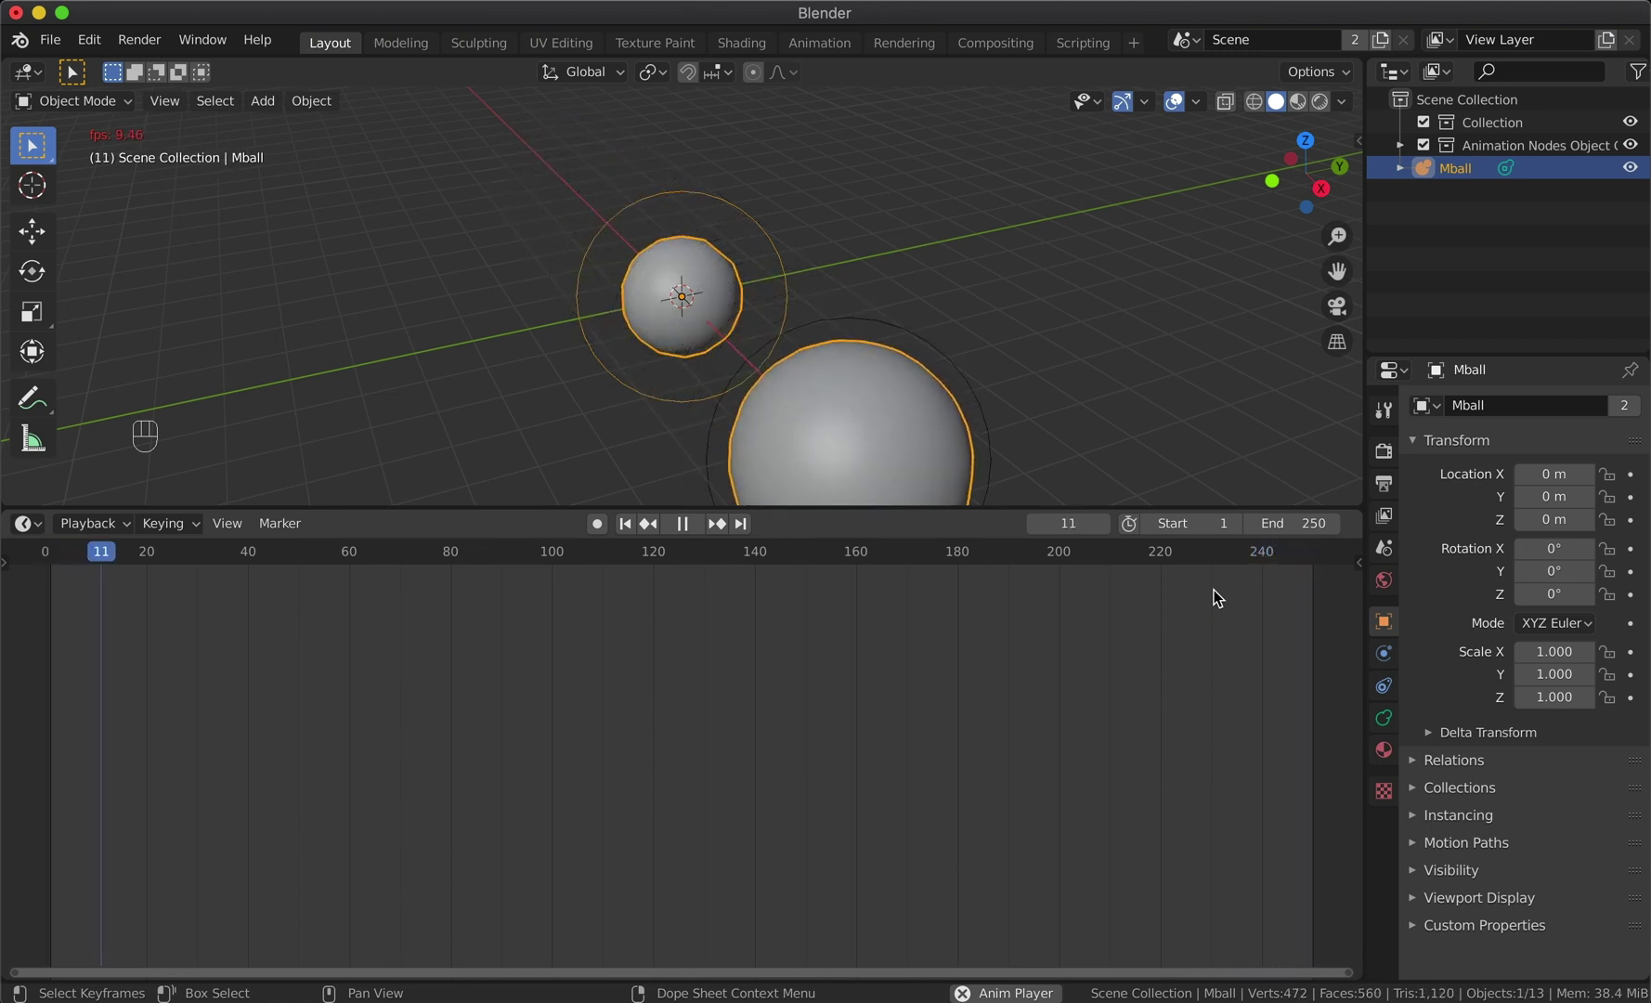
pyautogui.press('space')
pyautogui.click(38, 527)
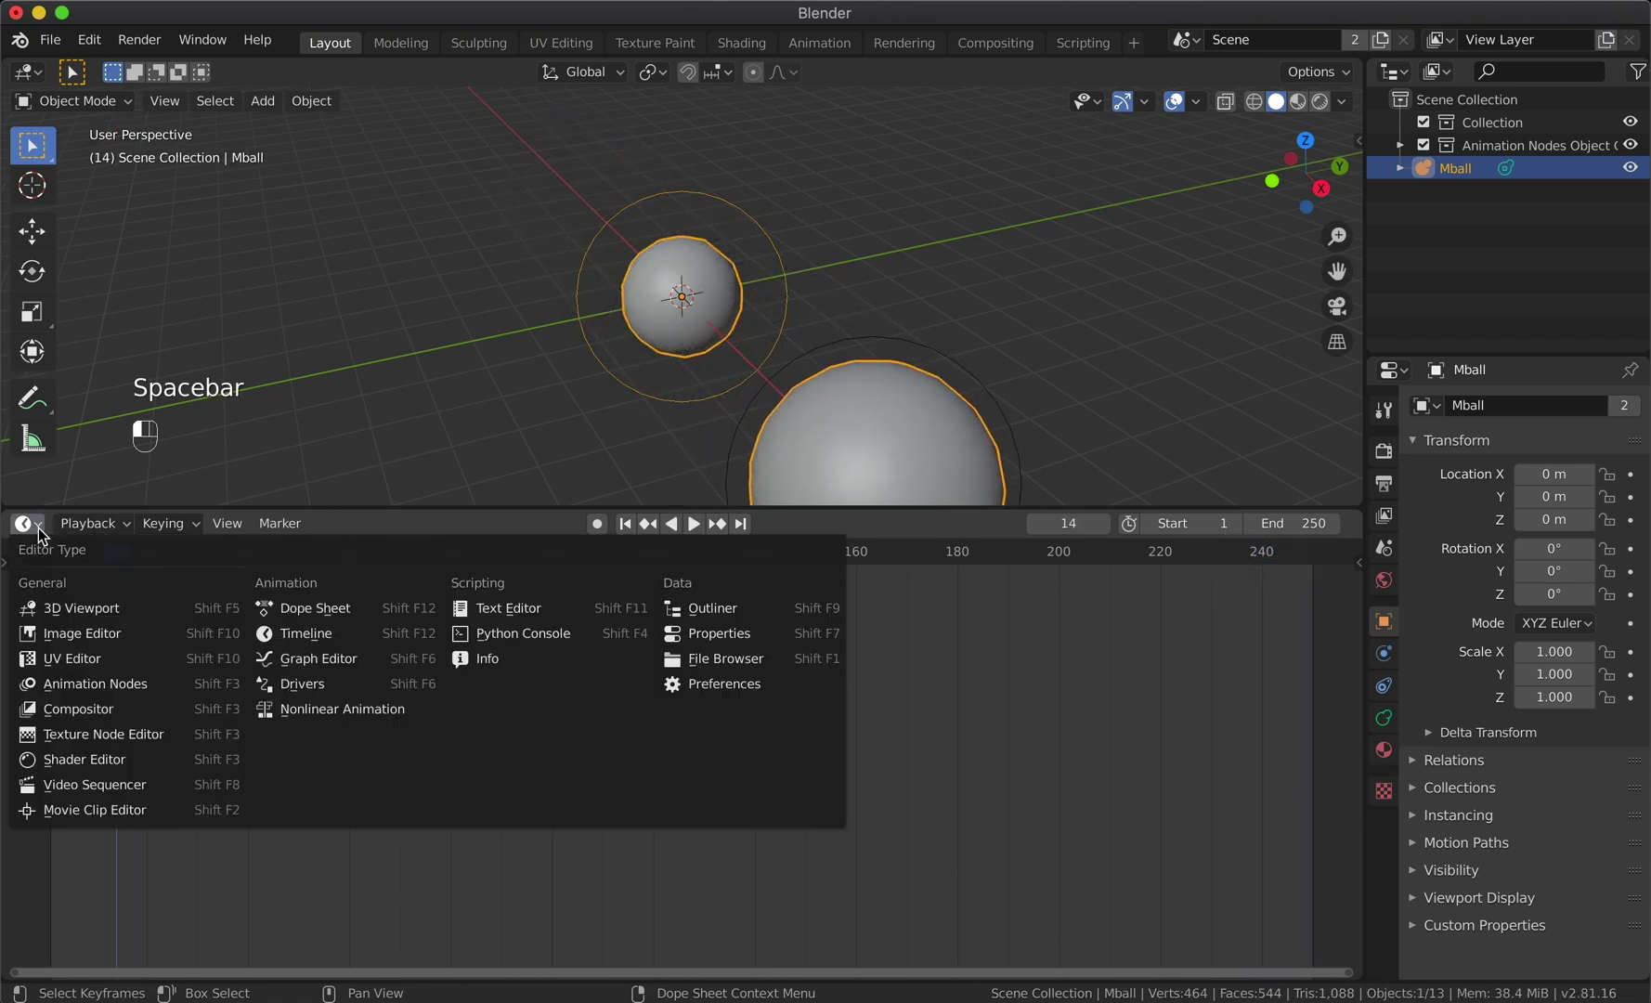
pyautogui.click(123, 684)
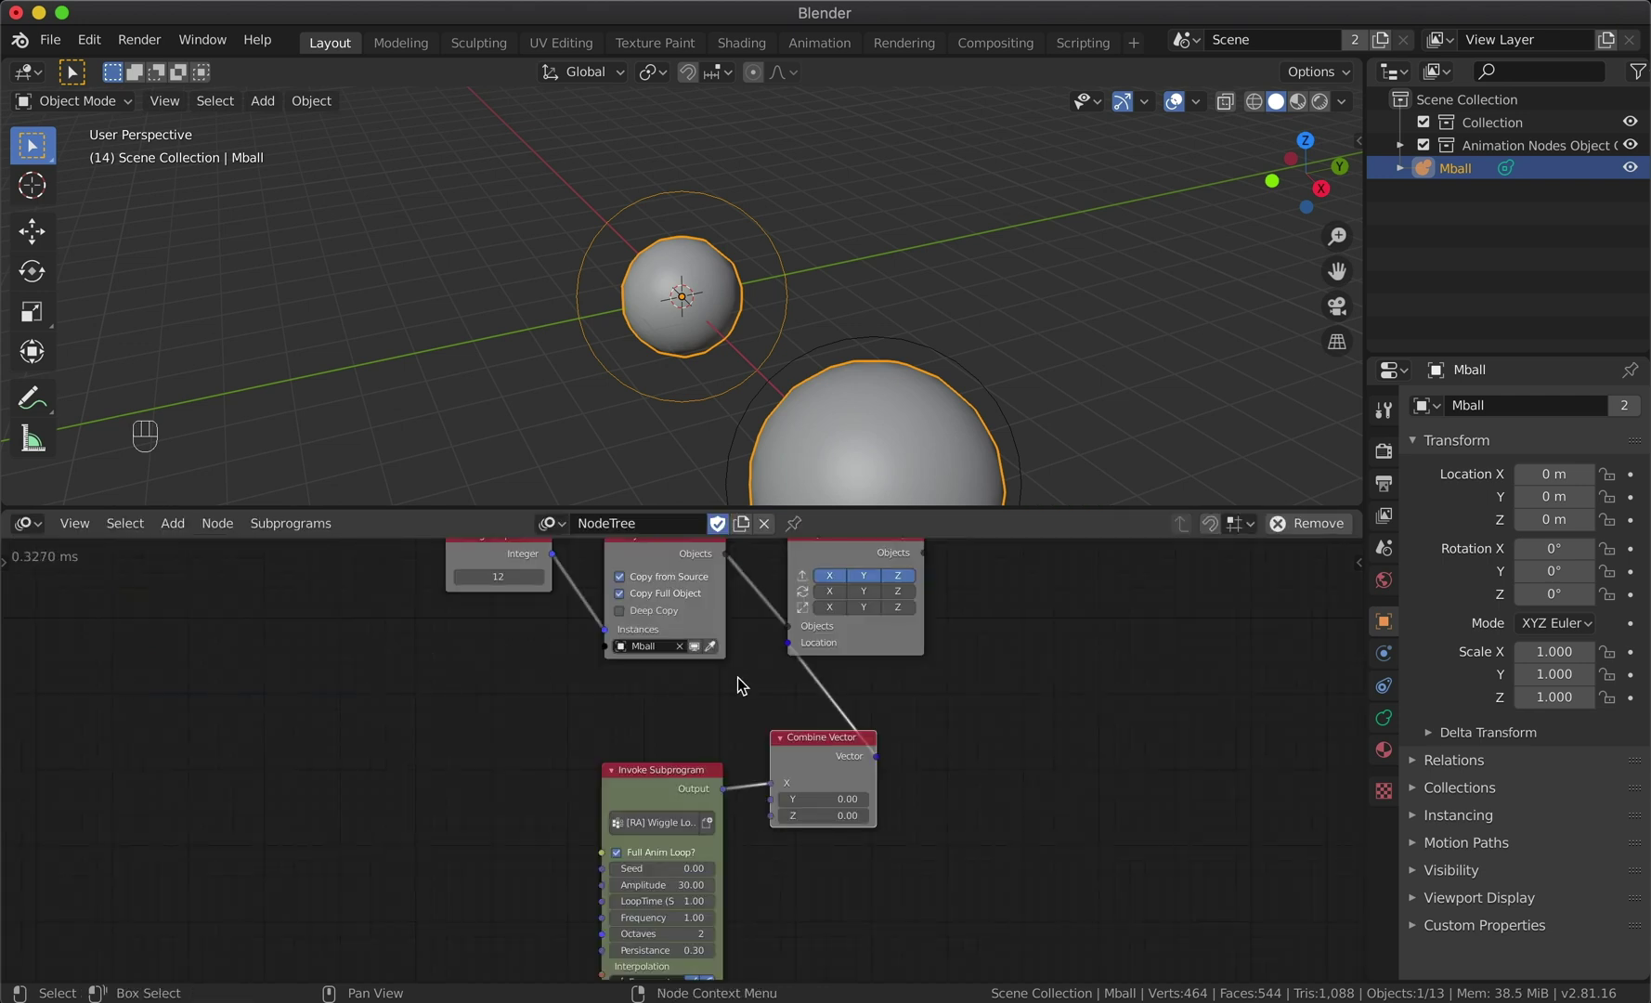
# Step: Detach Combine Vector from the Location input, move it and the wiggle node aside, and place a Loop Input node before them
pyautogui.moveTo(788, 643); pyautogui.dragTo(1147, 743)
pyautogui.moveTo(667, 769); pyautogui.dragTo(953, 772)
pyautogui.hotkey('shift', 'a')
pyautogui.moveTo(574, 870)
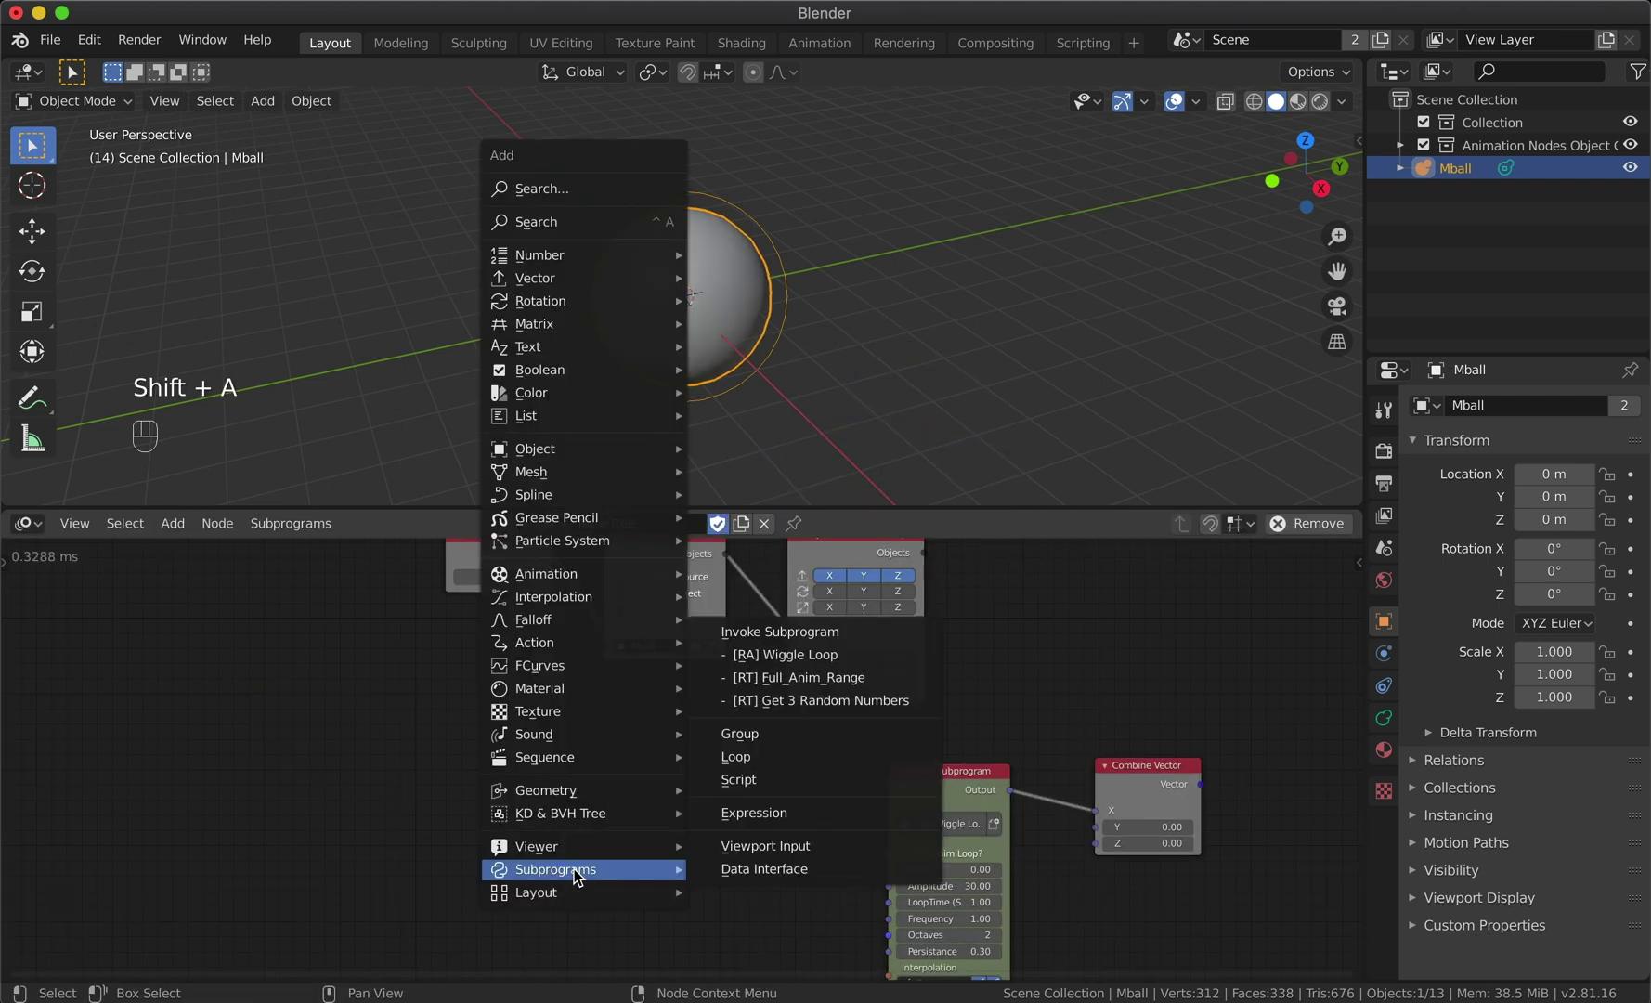
pyautogui.click(736, 757)
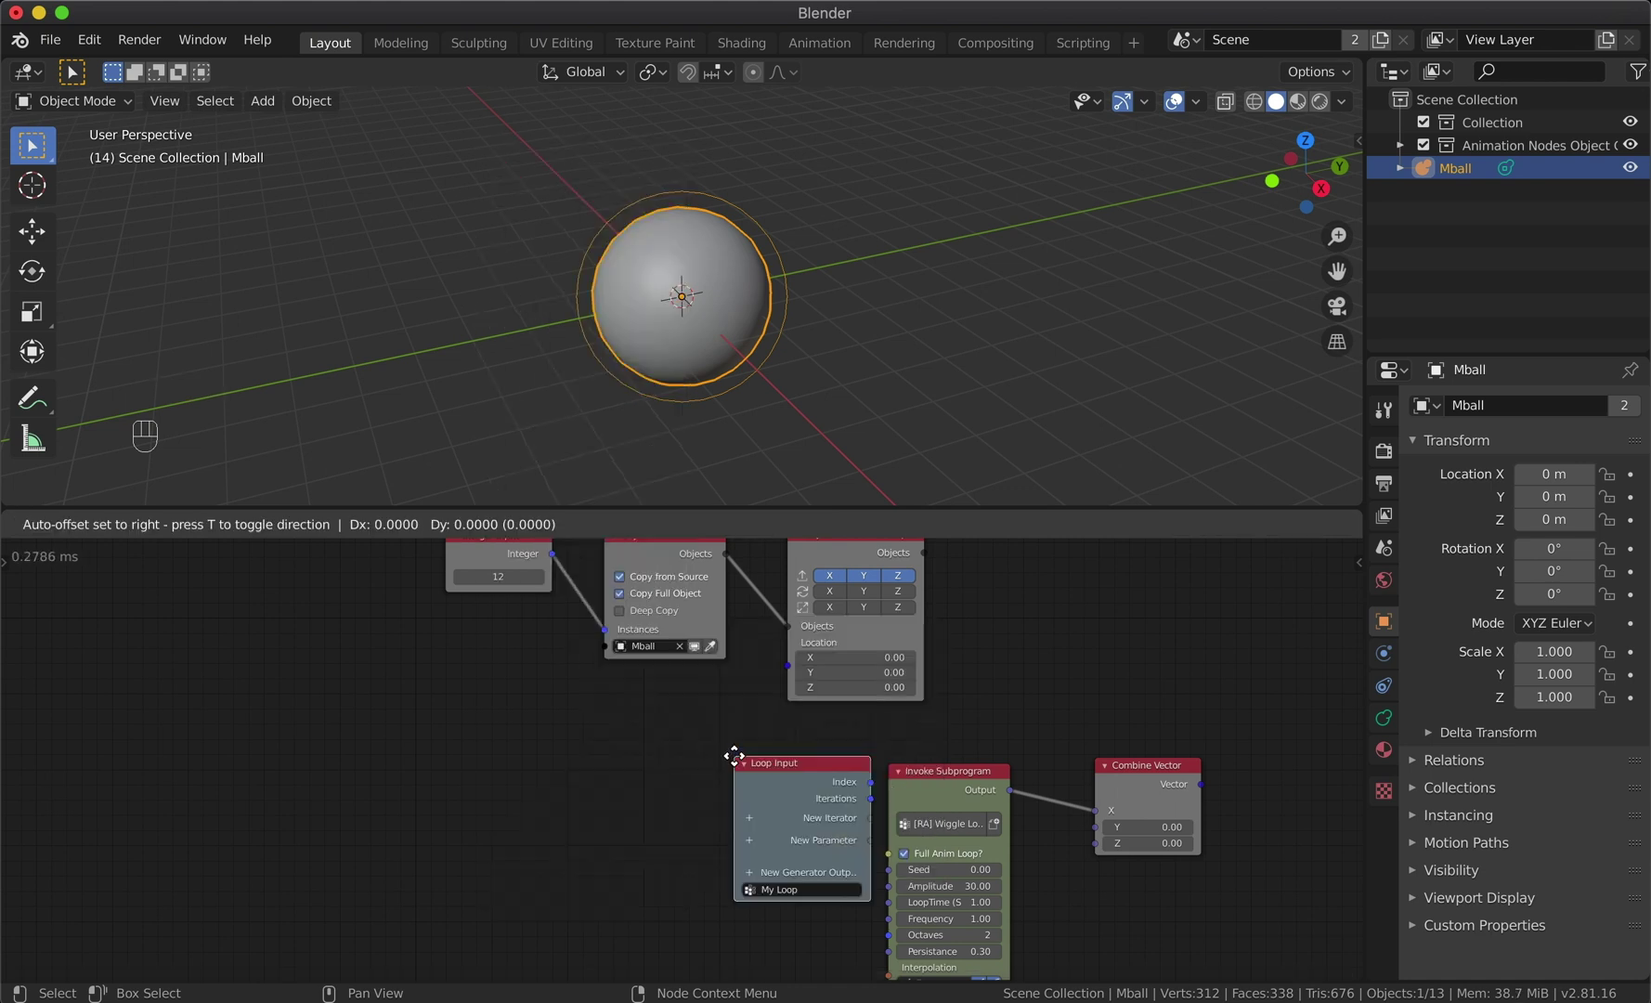
pyautogui.click(623, 768)
# Step: Add an Invoke Subprogram node beside the Loop Input and assign the My Loop subprogram to it
pyautogui.hotkey('shift', 'a')
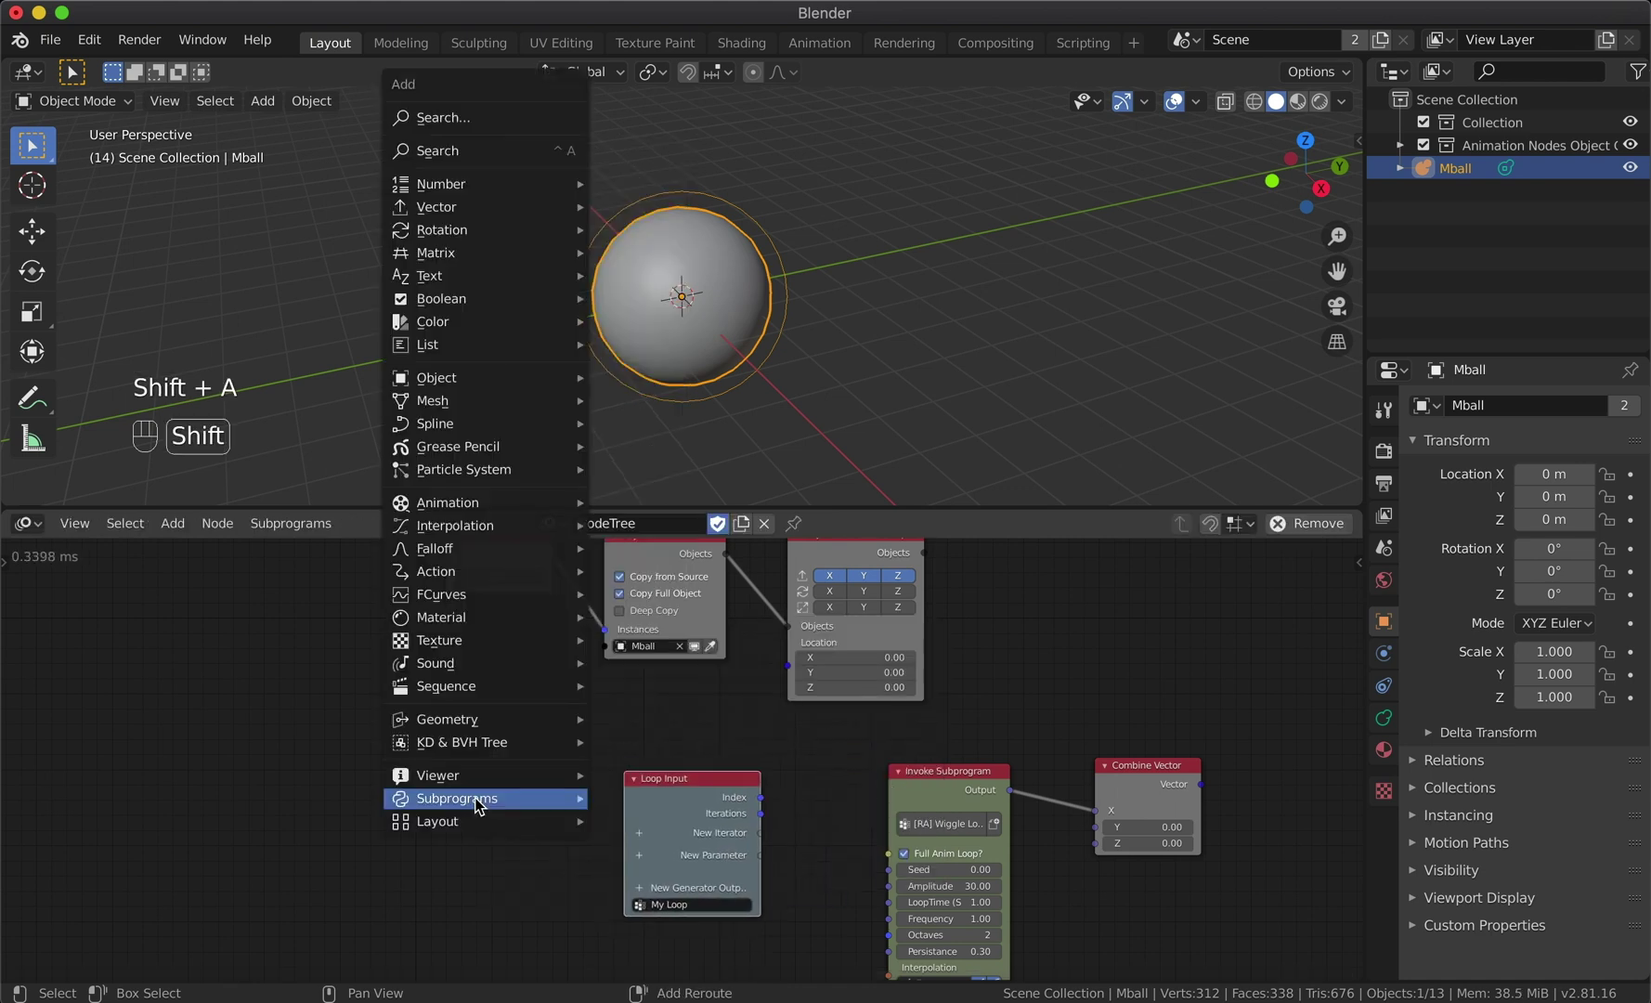
pyautogui.moveTo(479, 796)
pyautogui.click(688, 538)
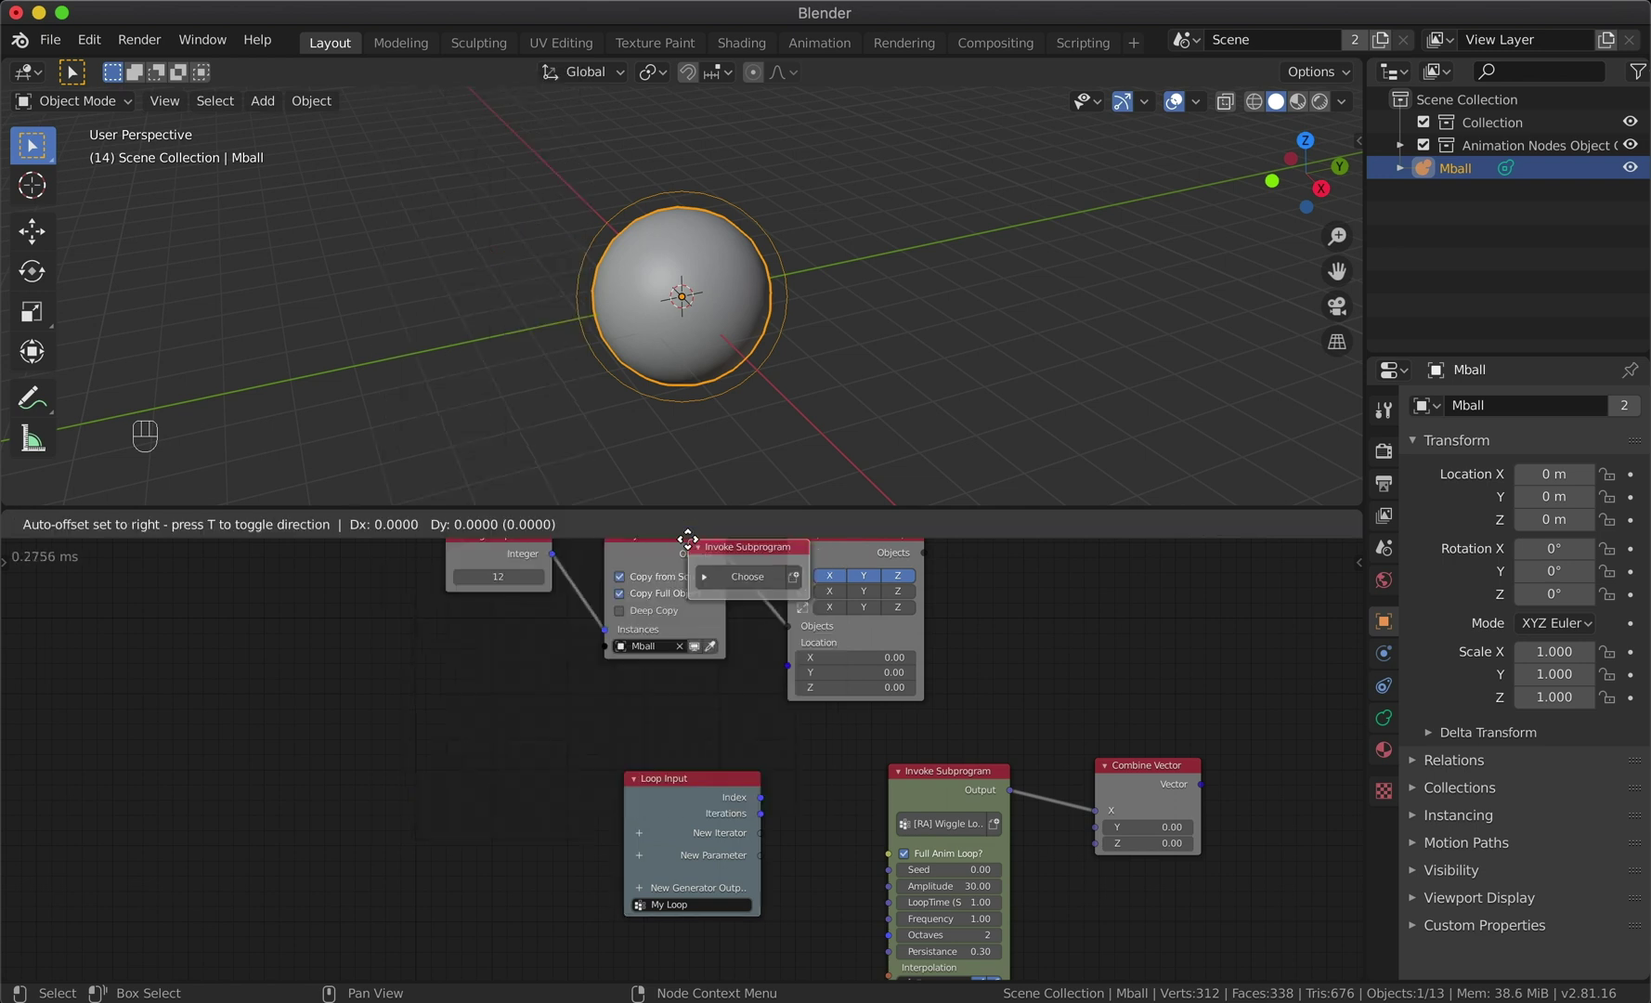
pyautogui.click(446, 794)
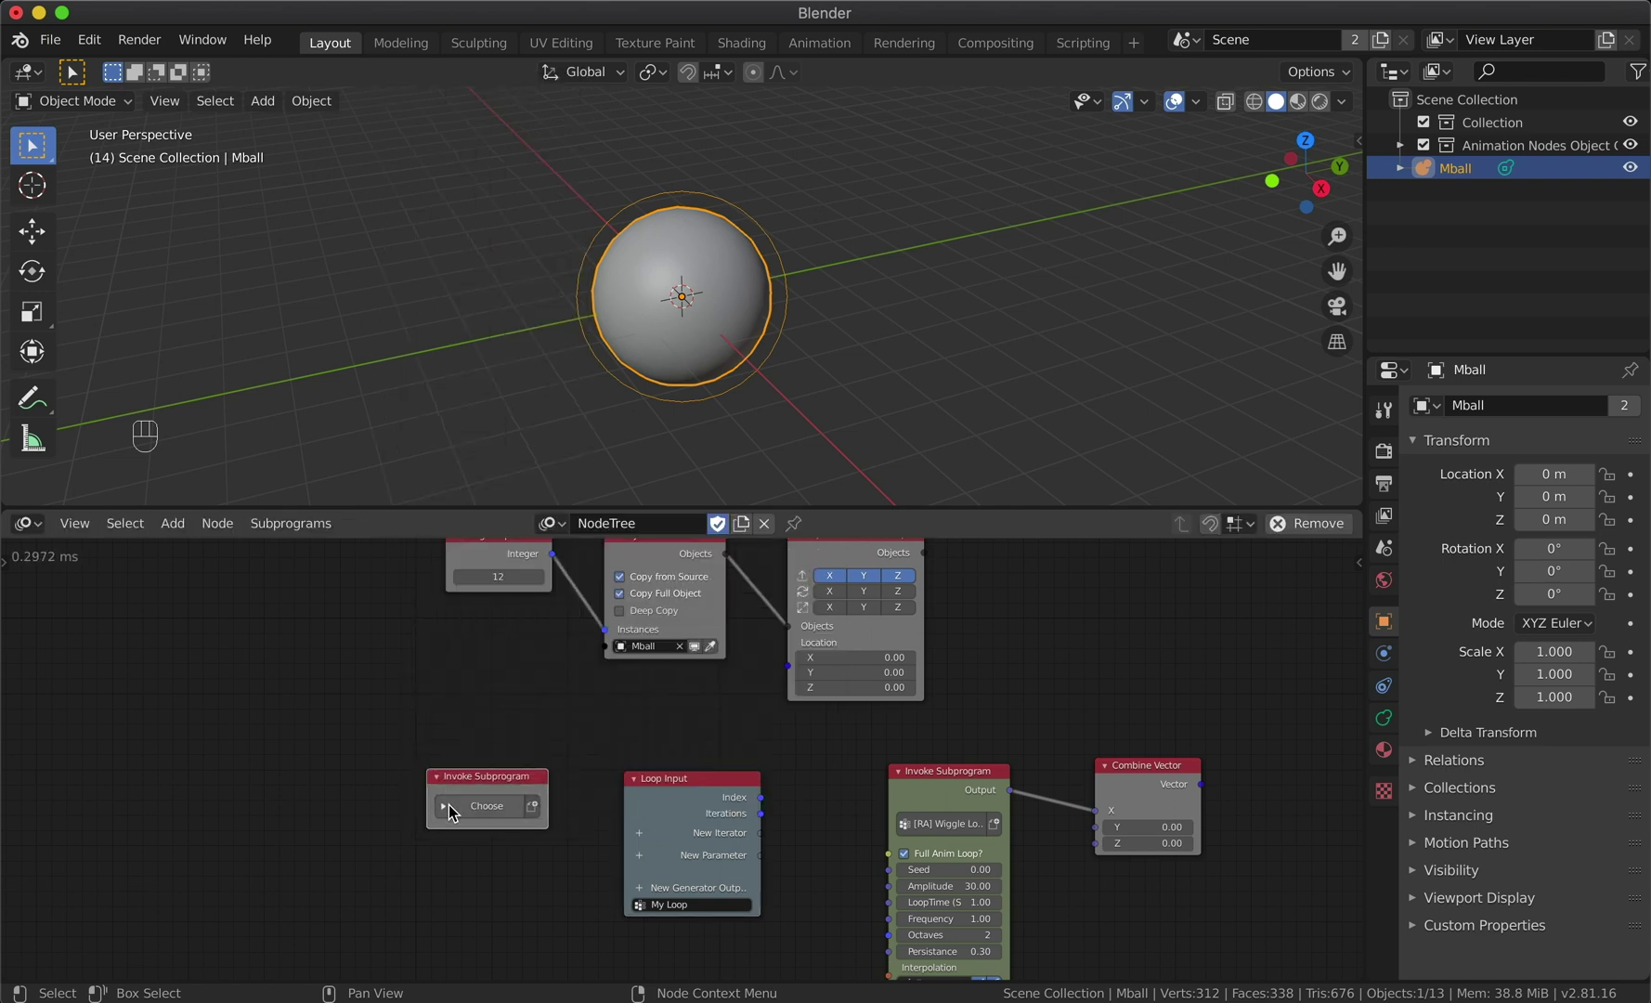
pyautogui.click(450, 804)
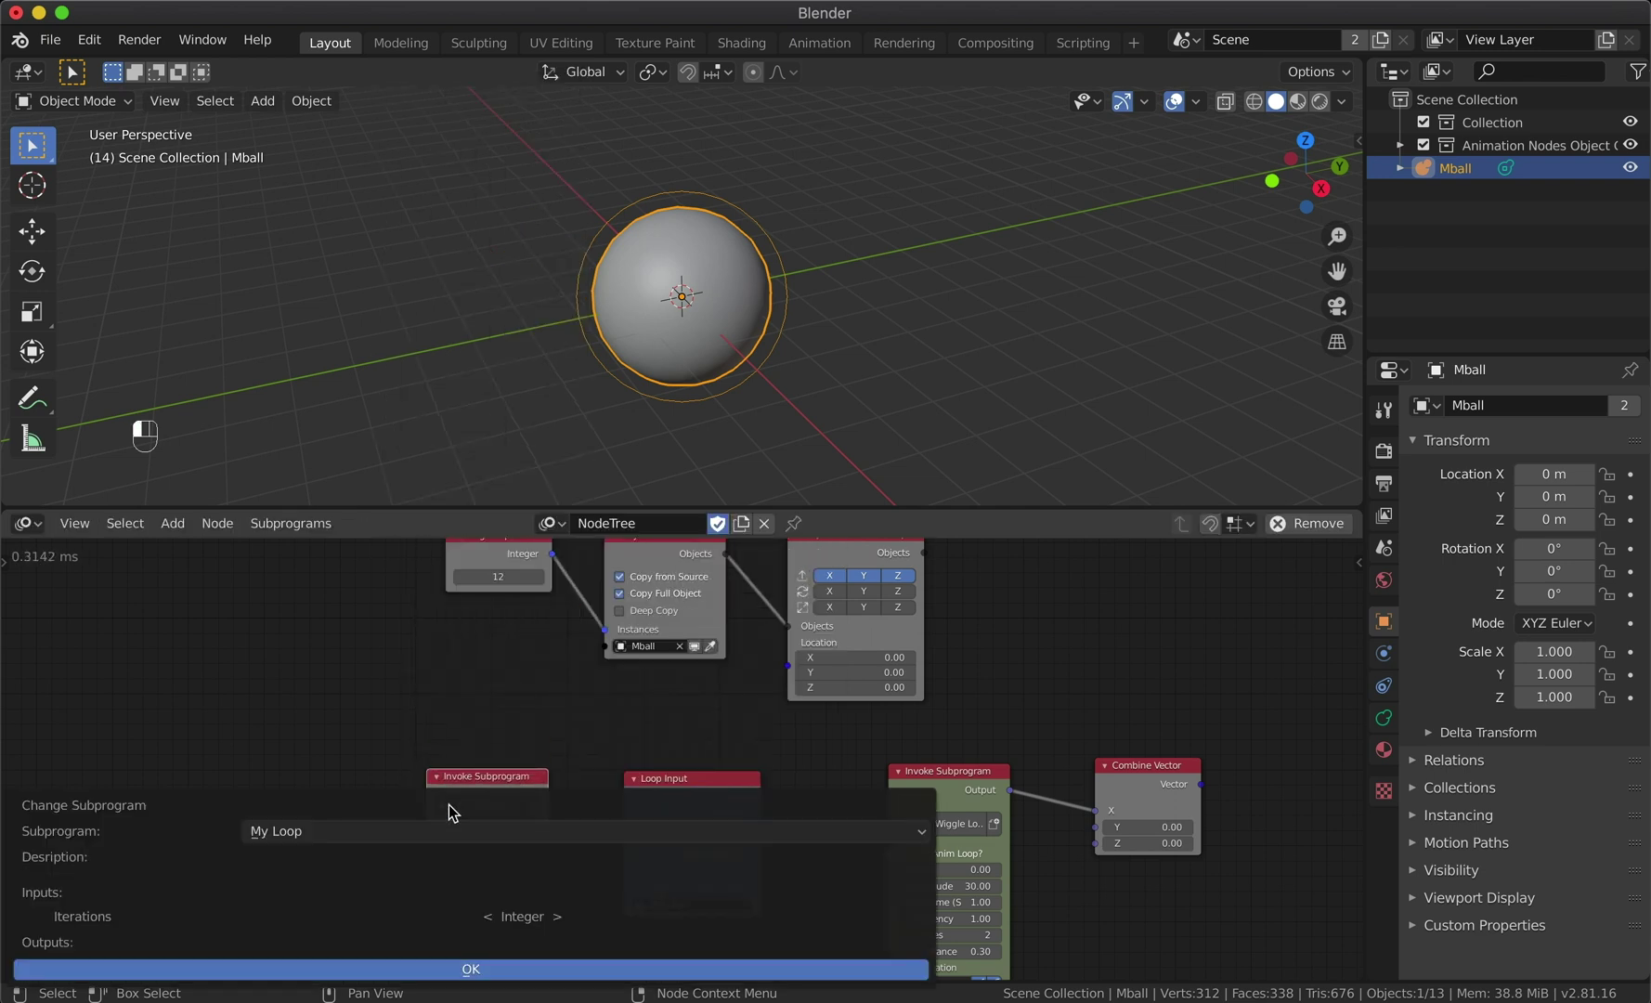
pyautogui.click(511, 965)
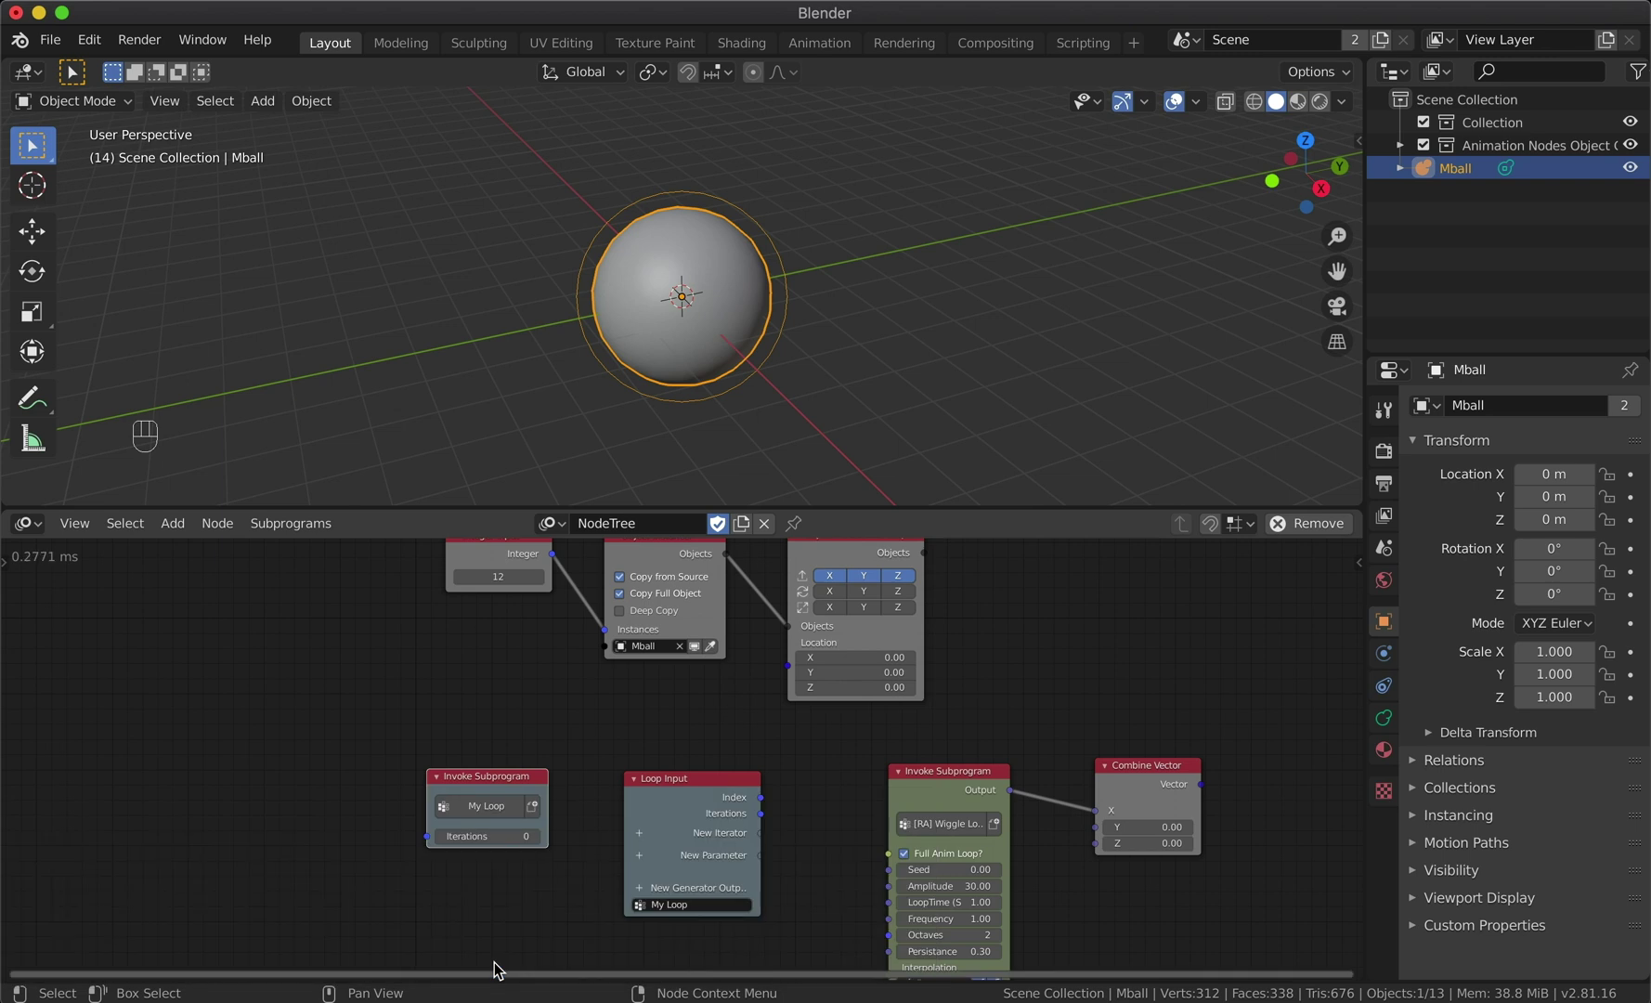
# Step: Add an Object List iterator to the Loop Input node and nudge the My Loop invoke node closer to it
pyautogui.click(640, 831)
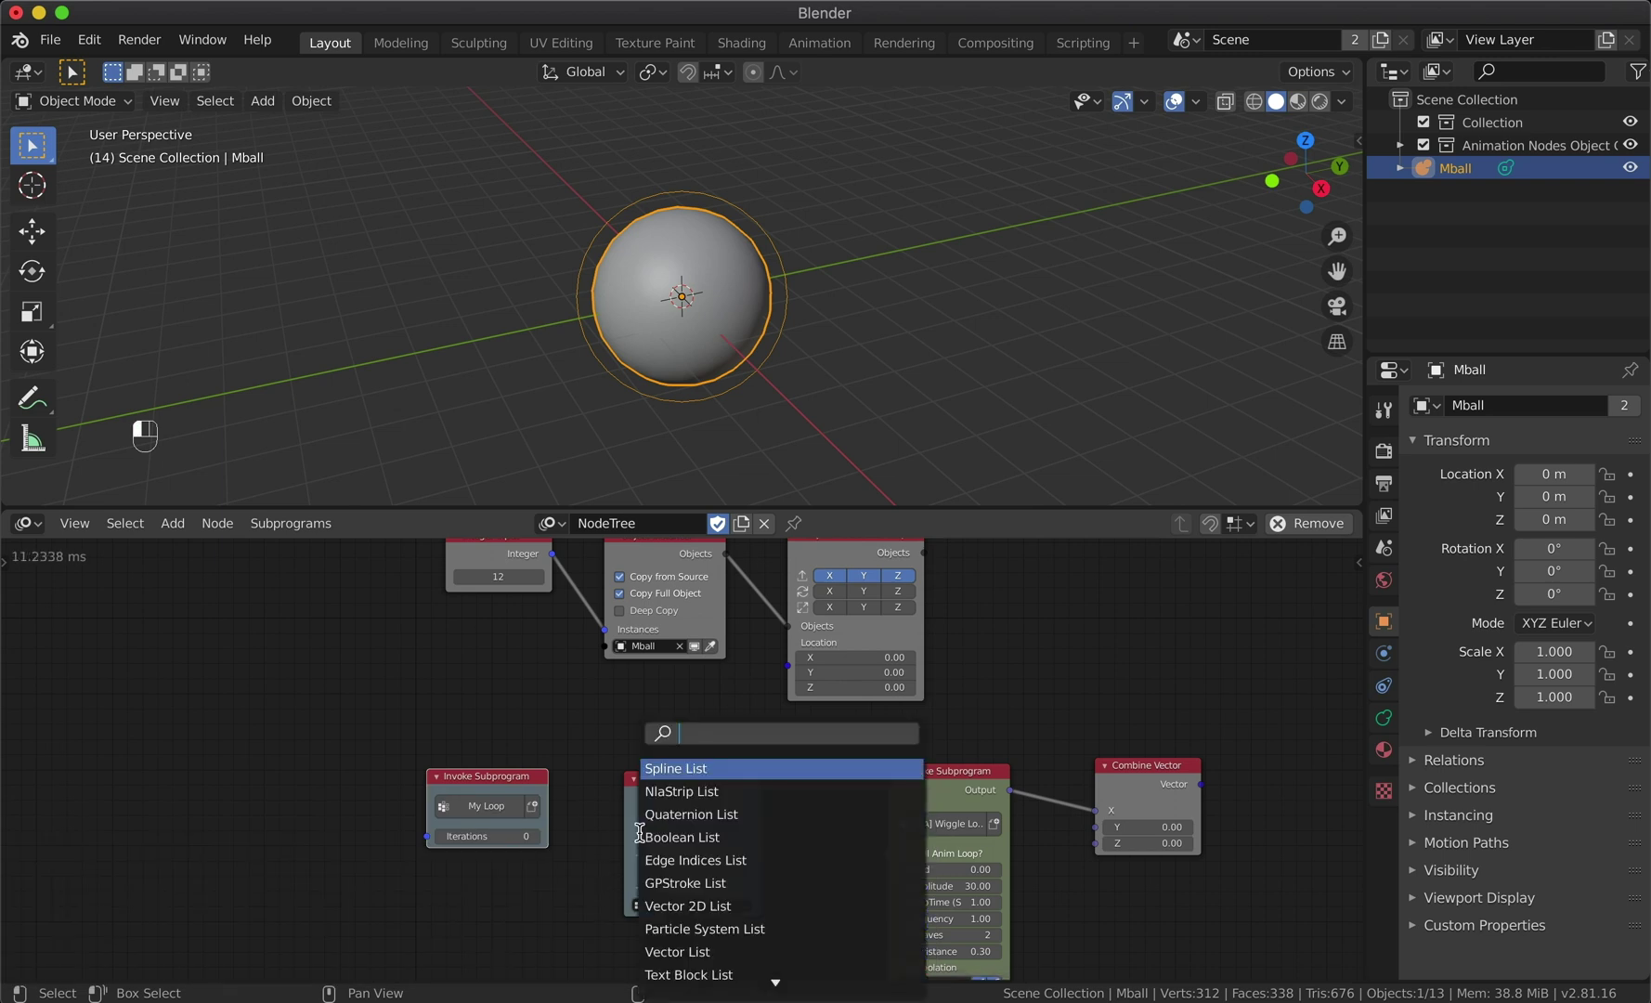
pyautogui.write('obj')
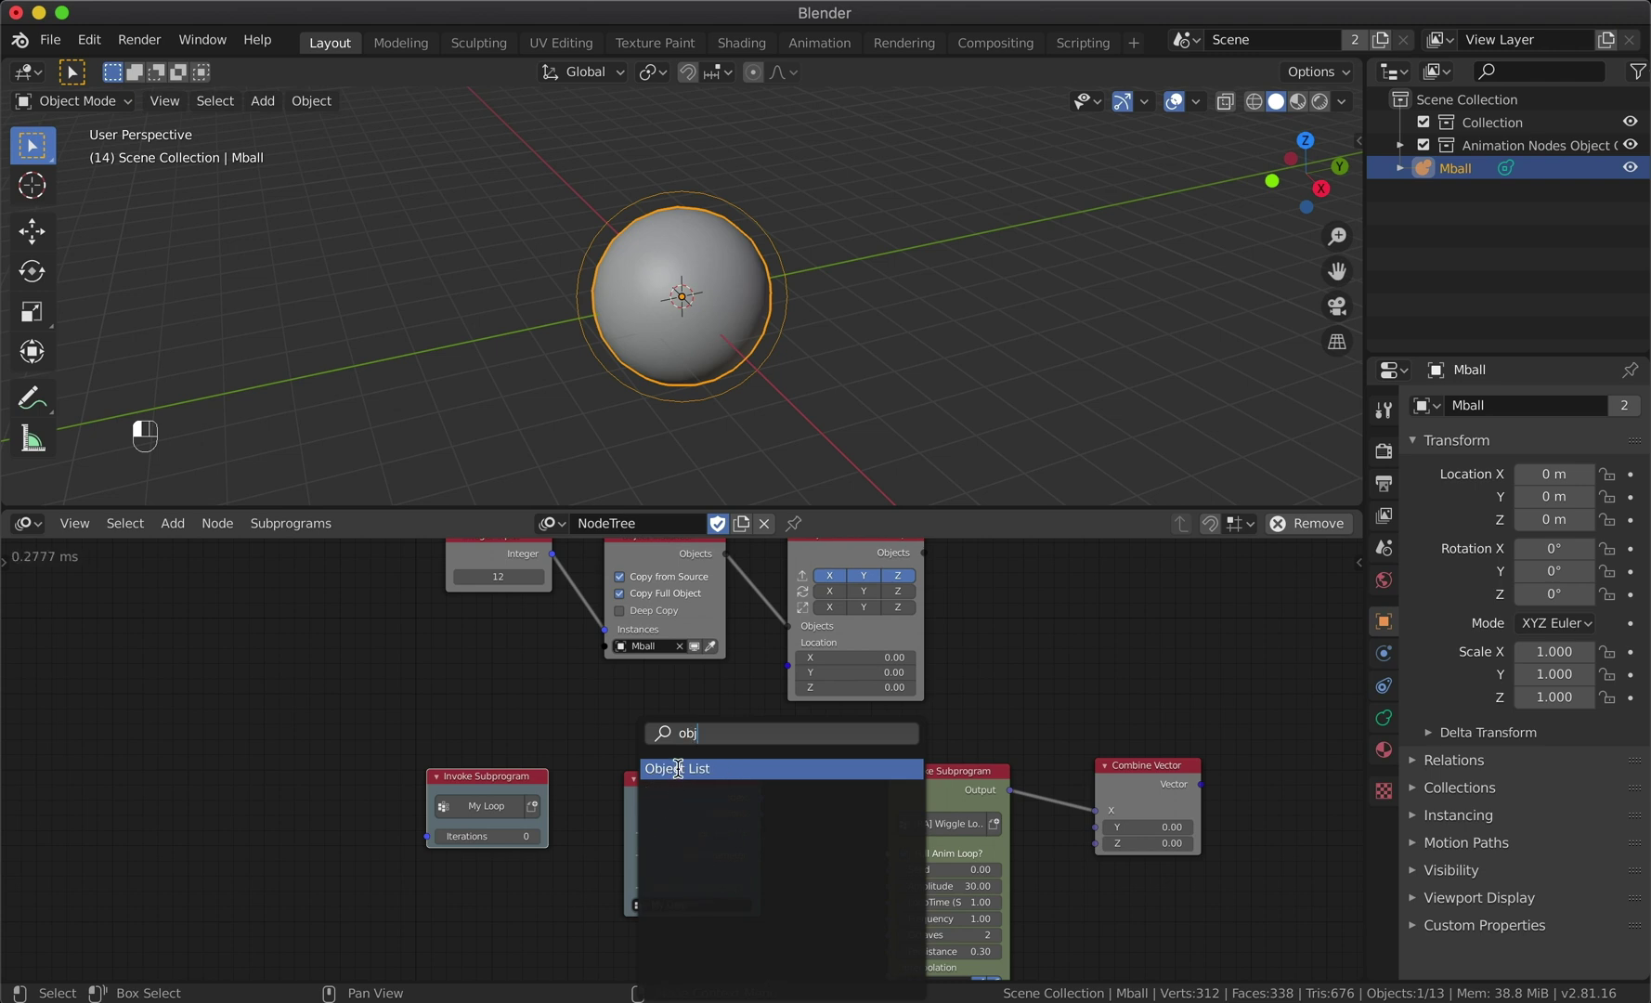
pyautogui.click(678, 768)
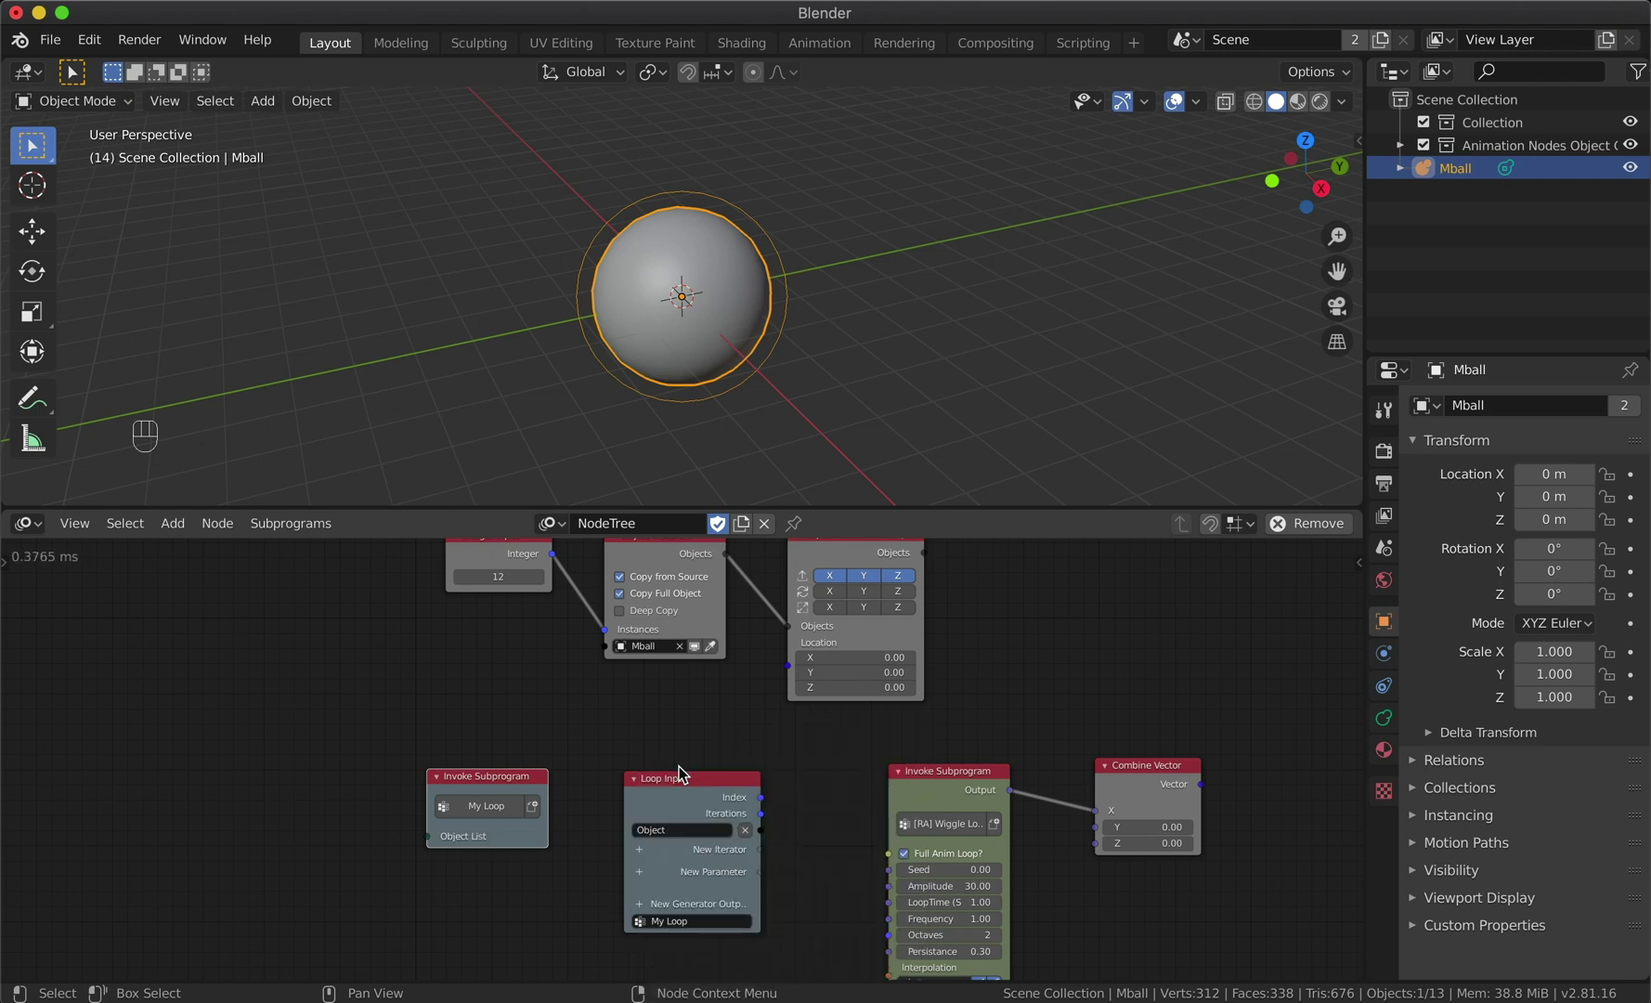
pyautogui.moveTo(524, 774); pyautogui.dragTo(537, 777)
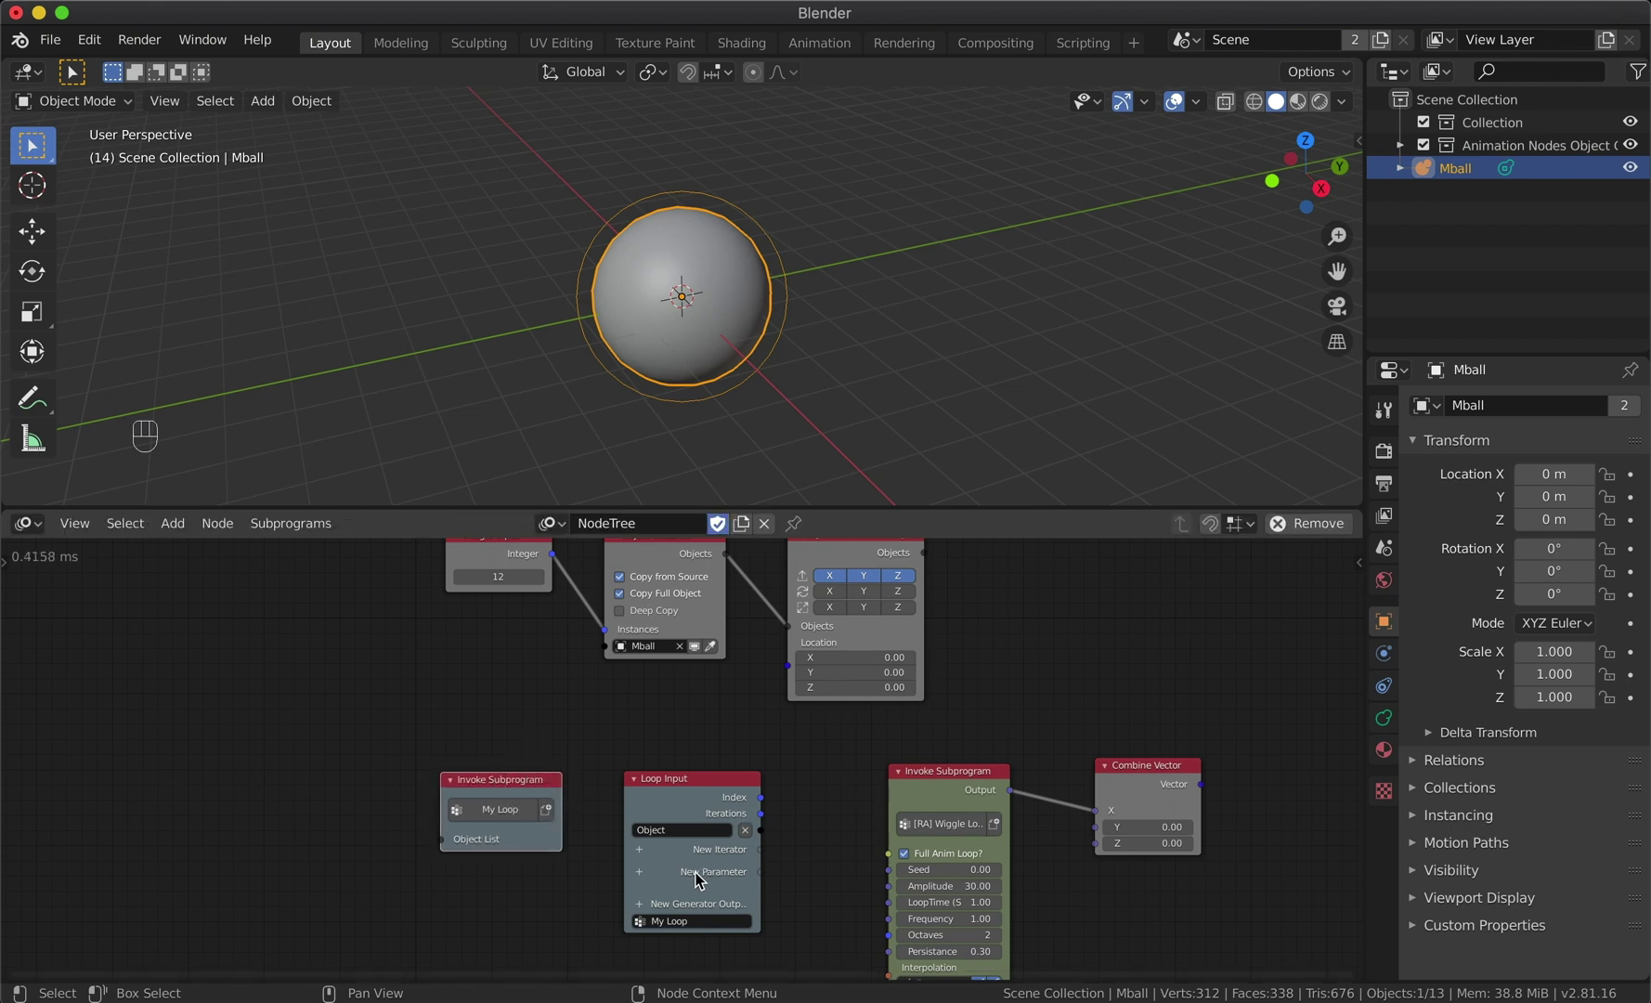
# Step: Add a Vector List generator output to My Loop, place it after Combine Vector, and connect the Vector output to it
pyautogui.click(641, 900)
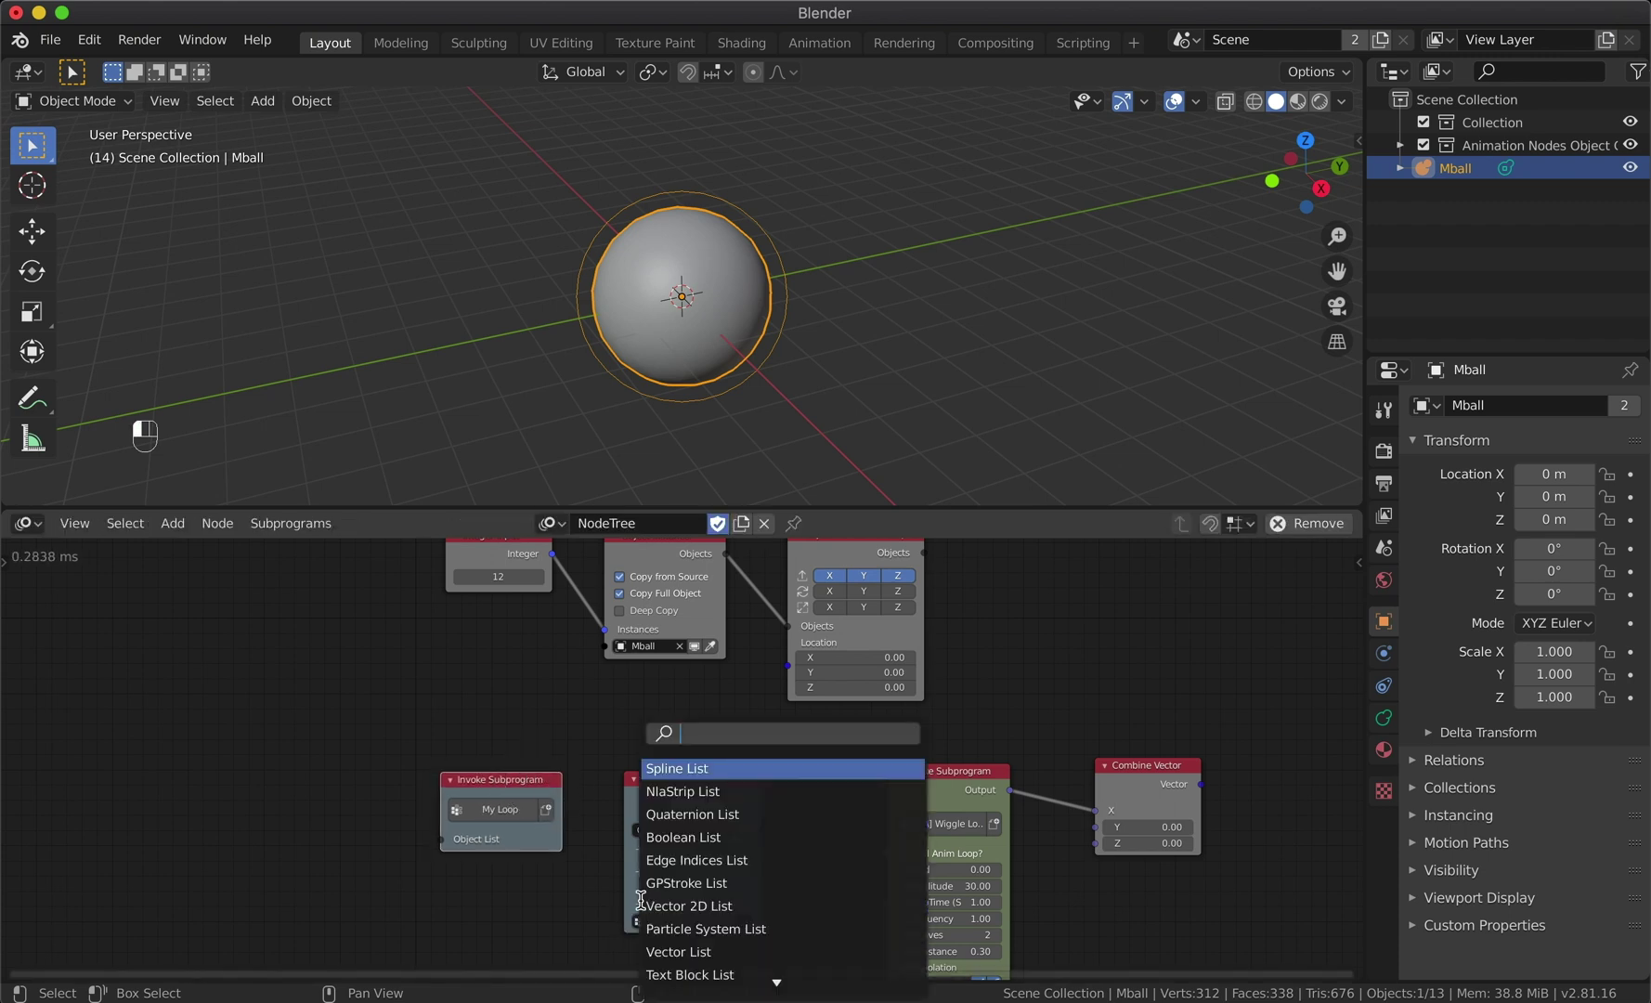
pyautogui.write('vecto')
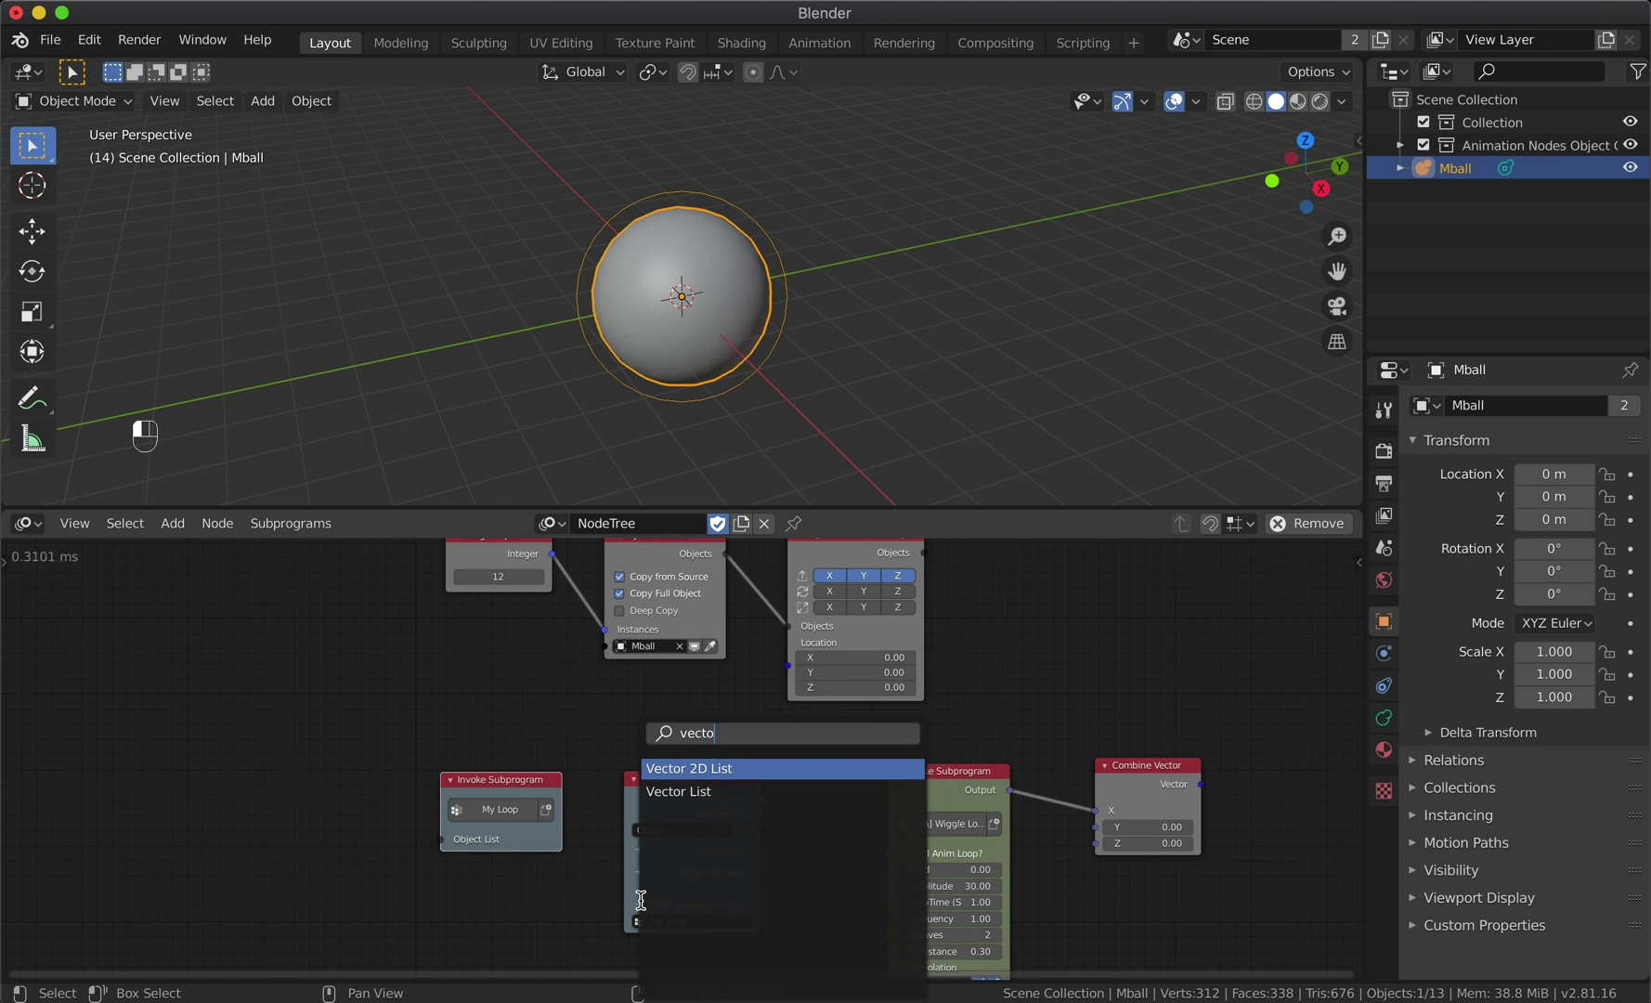
pyautogui.click(699, 792)
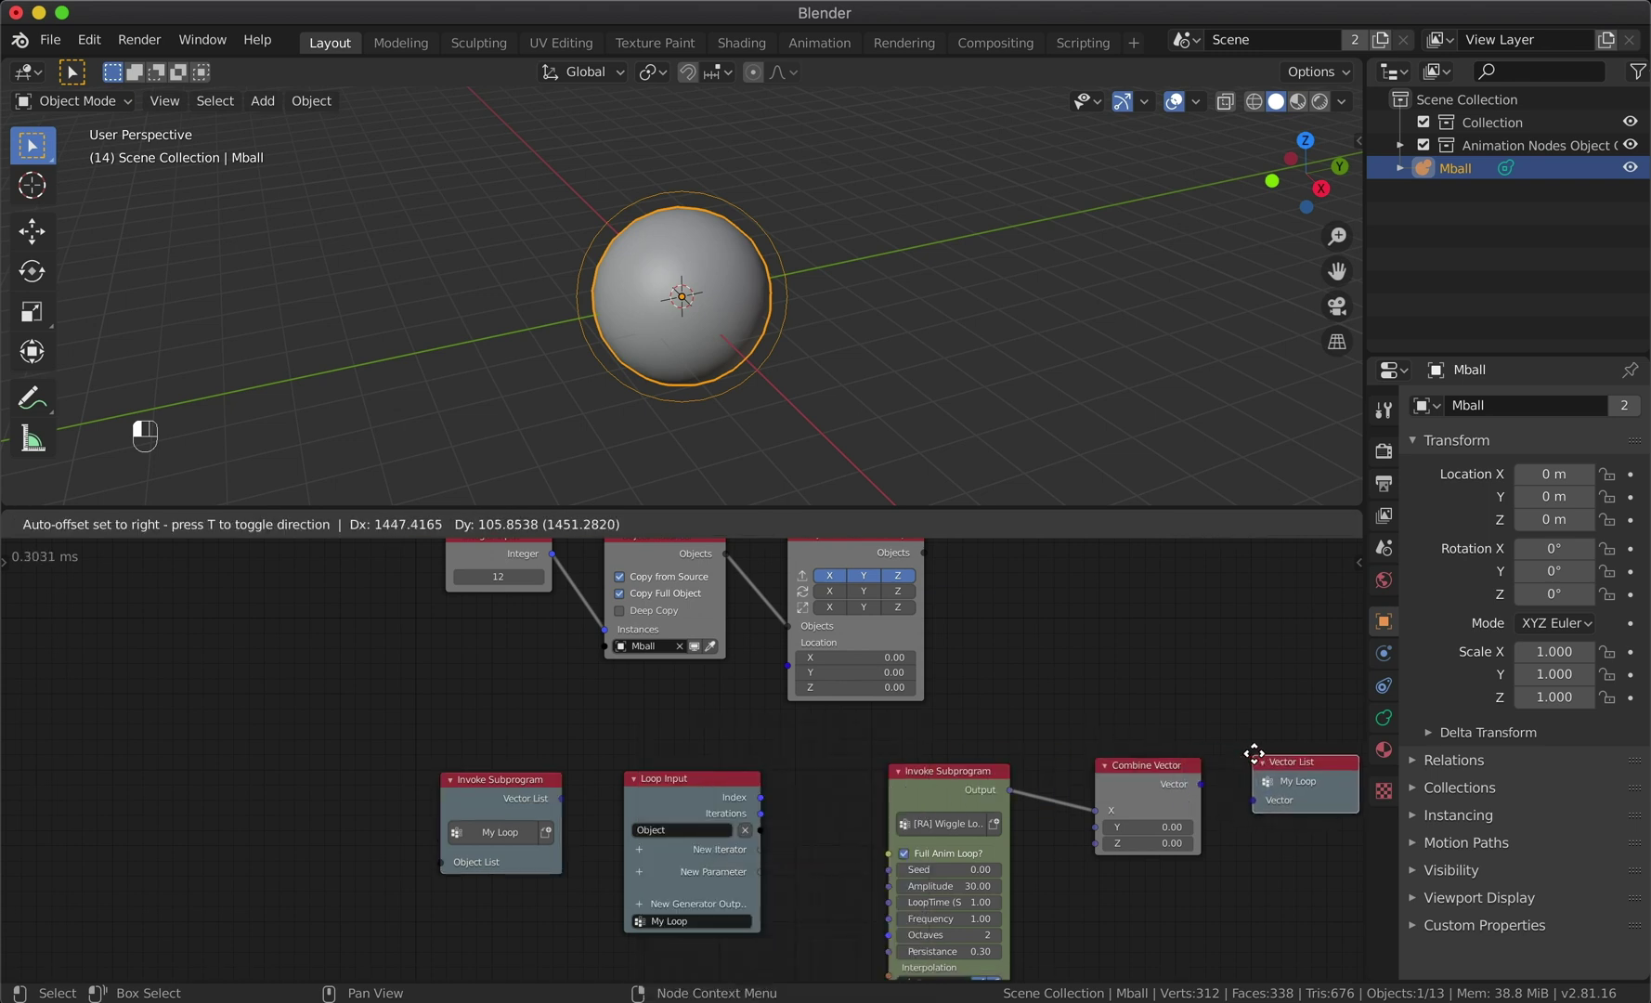
pyautogui.click(1251, 762)
pyautogui.moveTo(1201, 785); pyautogui.dragTo(1255, 803)
# Step: Connect the Loop Input's Index to the wiggle node's Seed and set its Amplitude to 5
pyautogui.moveTo(754, 778); pyautogui.dragTo(889, 869)
pyautogui.click(969, 884)
pyautogui.scroll(-2, 968, 885)
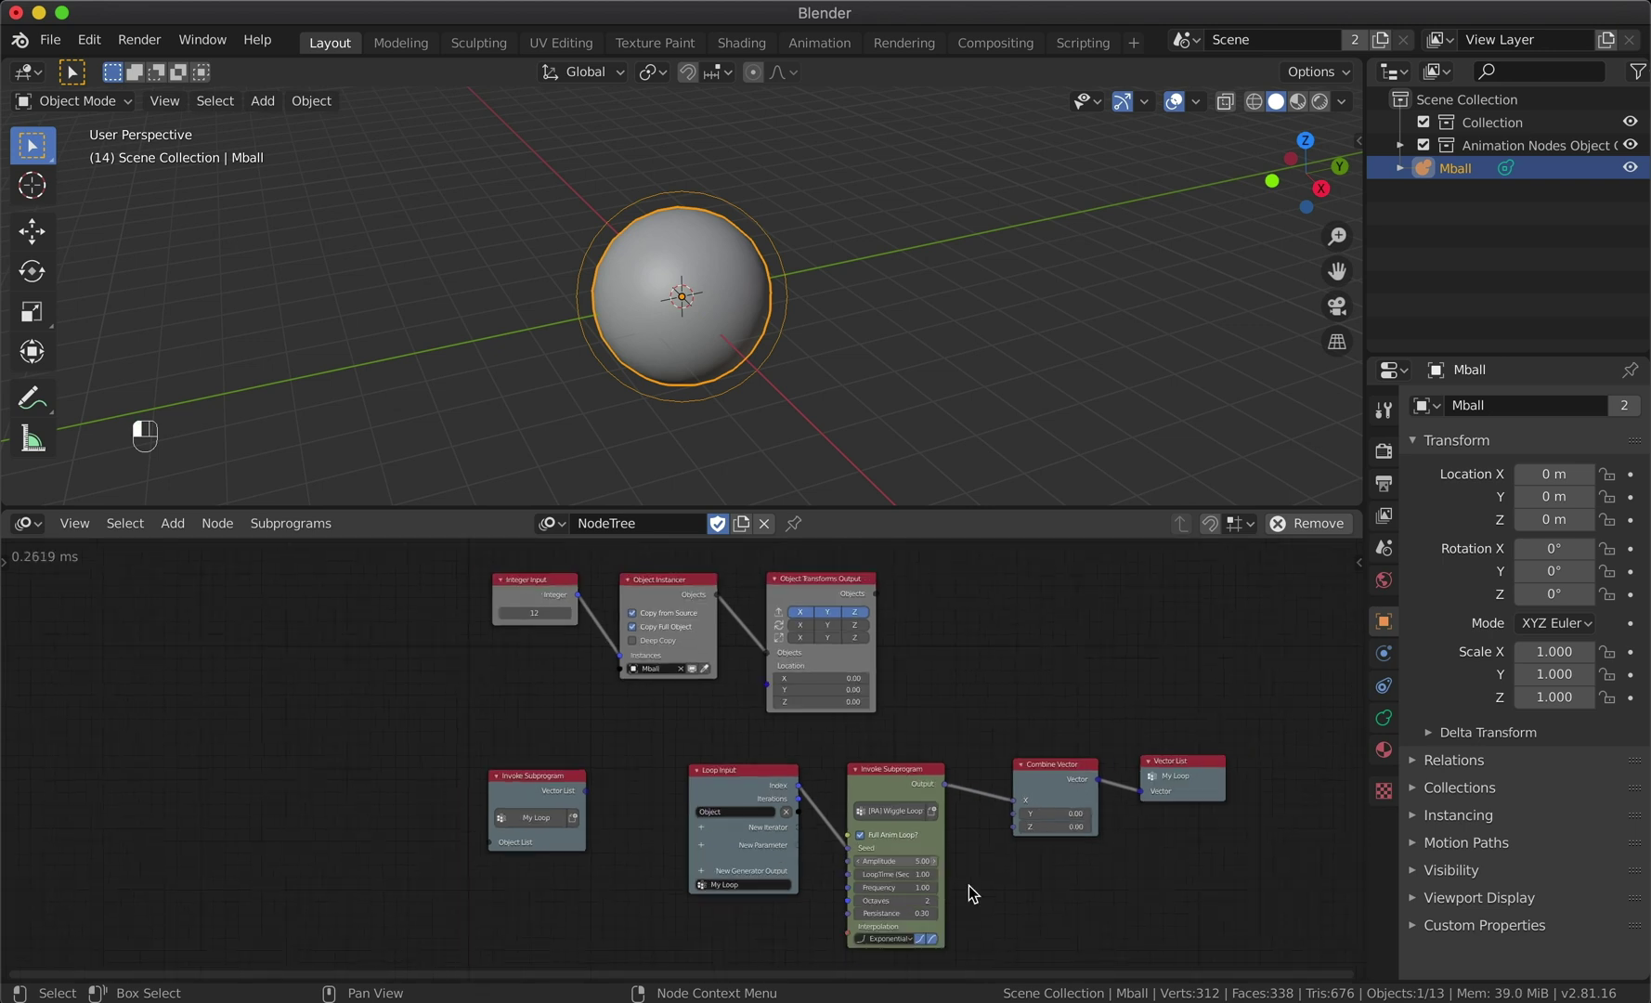
# Step: Add a Collection Info node beside the My Loop invoke node and assign the Animation Nodes Object Container collection
pyautogui.hotkey('shift', 'a')
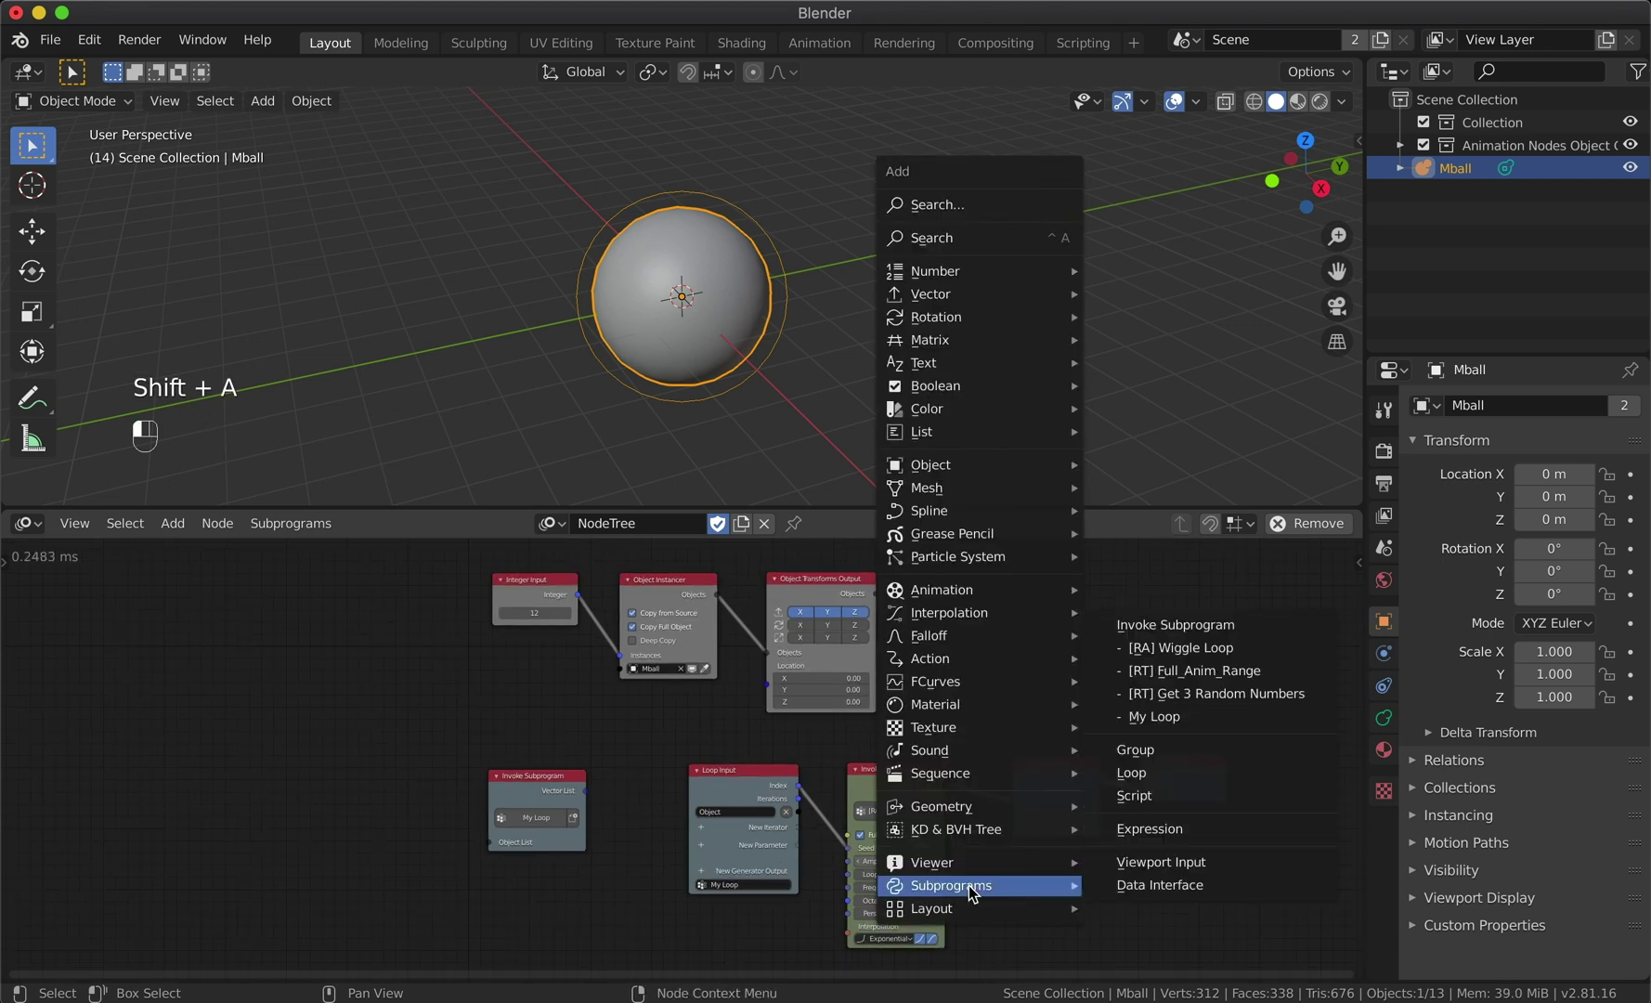
pyautogui.moveTo(1002, 464)
pyautogui.moveTo(1239, 539)
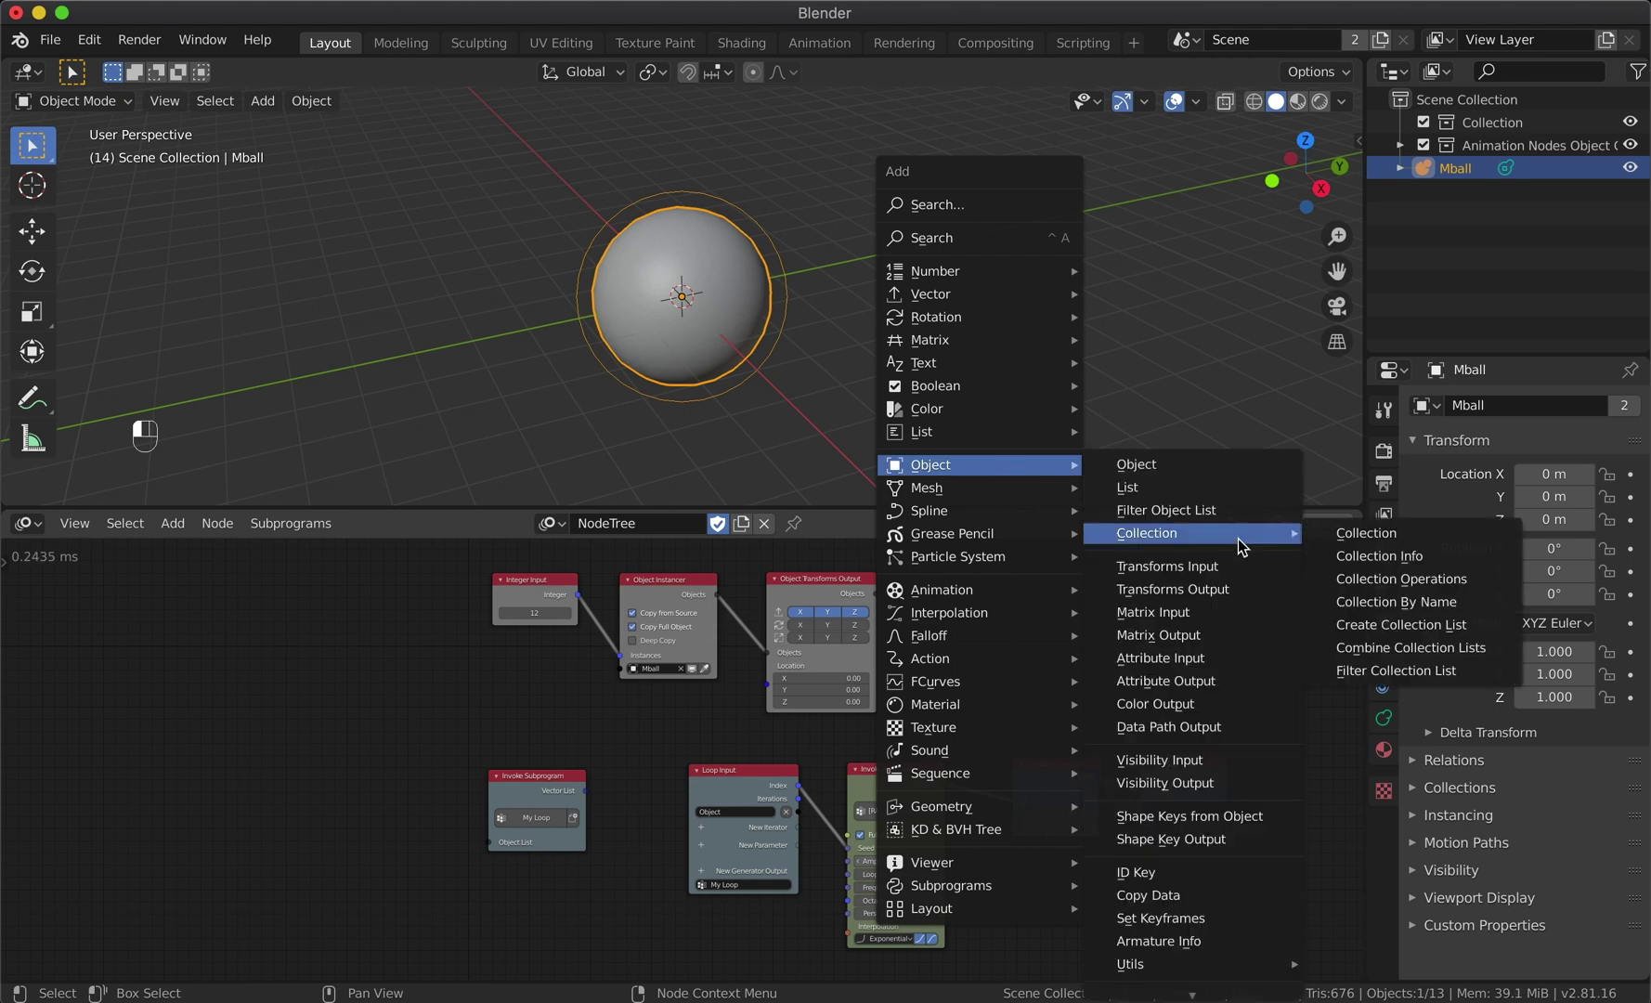
pyautogui.click(1365, 555)
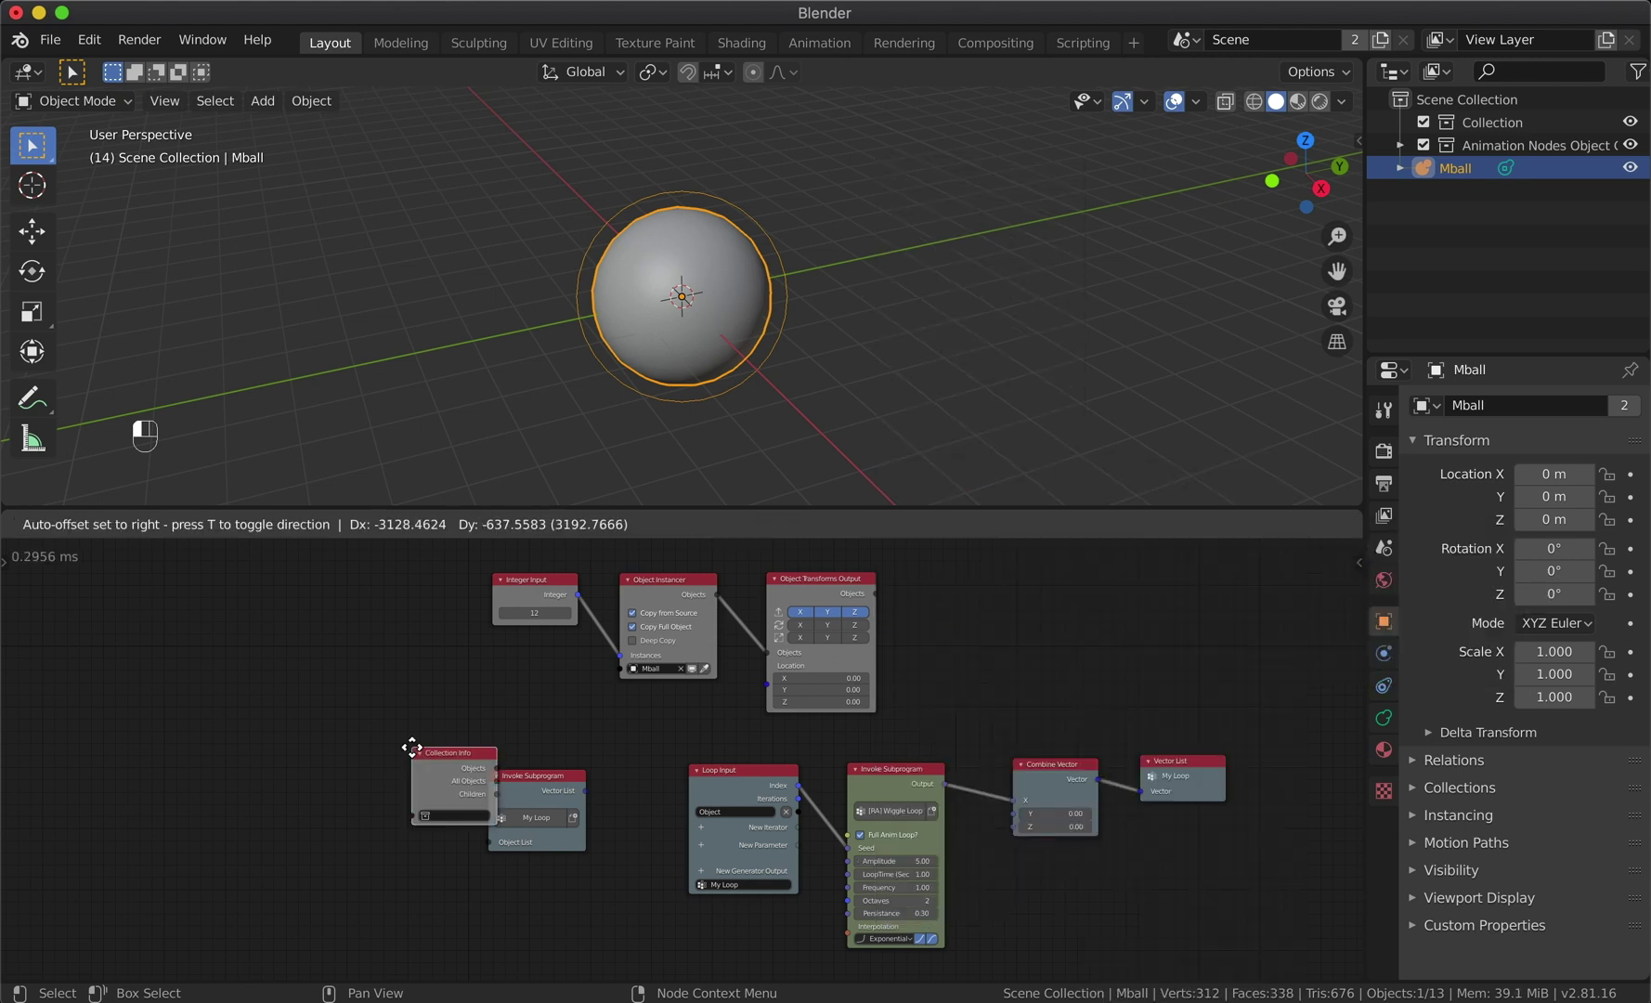
pyautogui.click(348, 771)
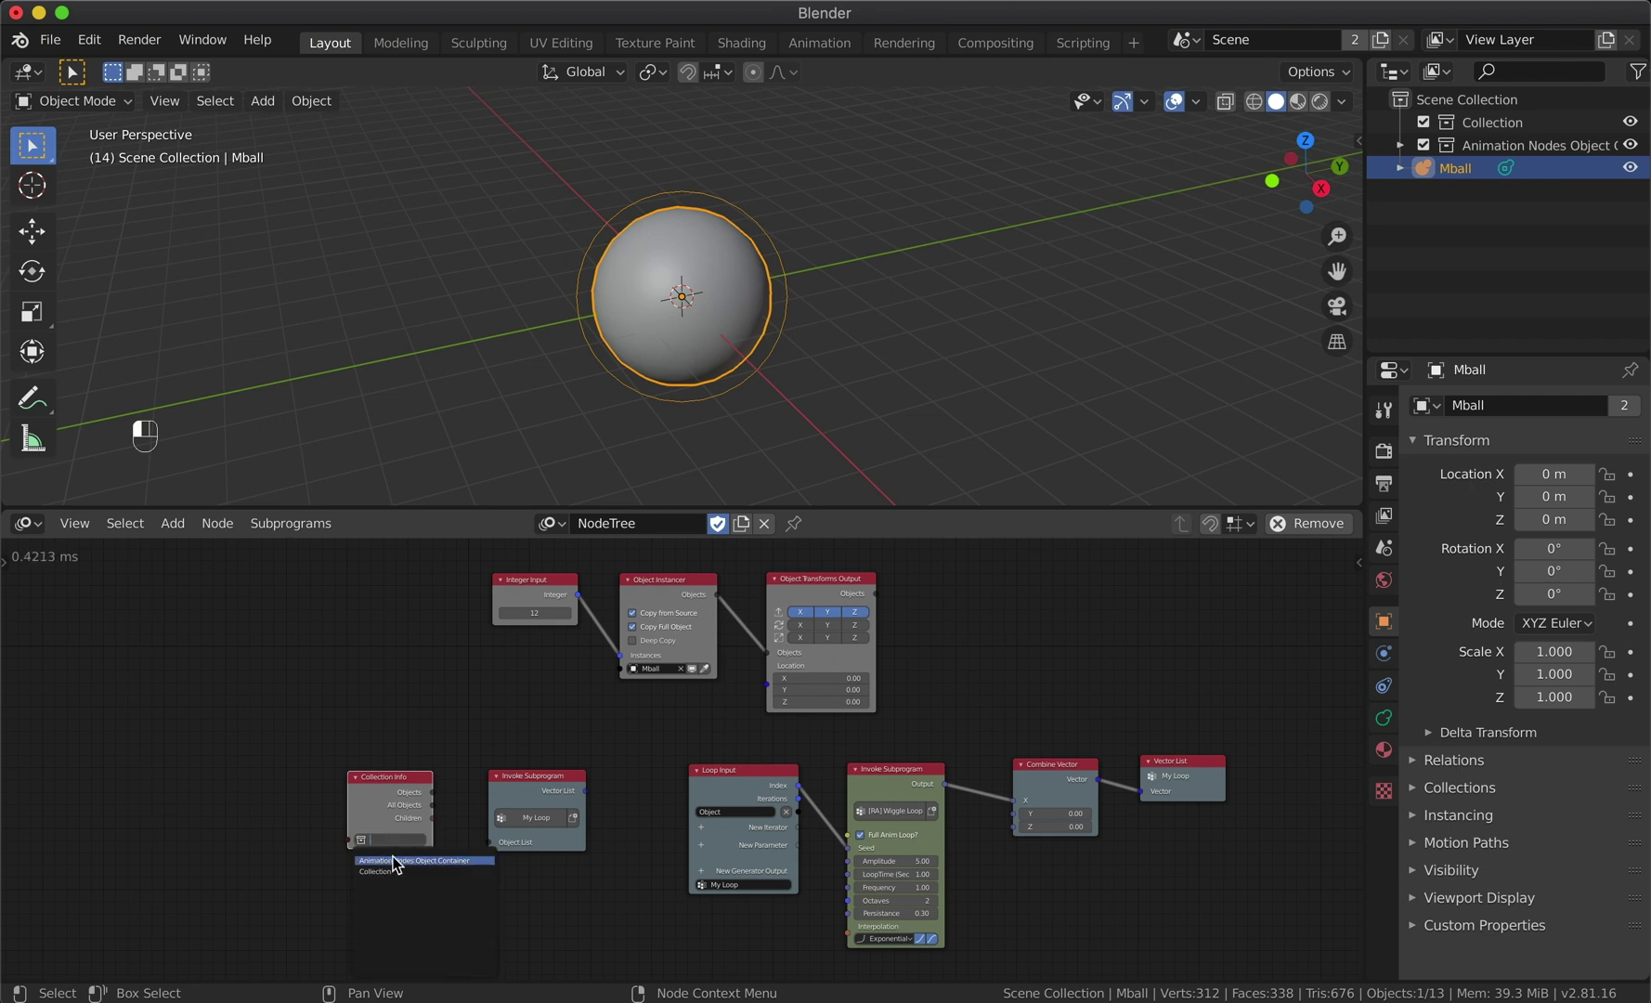
pyautogui.click(394, 859)
# Step: Link Collection Info's Objects to My Loop's Object List and its Vector List to the transforms output's Locations, then preview the animation
pyautogui.moveTo(432, 793); pyautogui.dragTo(488, 843)
pyautogui.moveTo(587, 791); pyautogui.dragTo(767, 684)
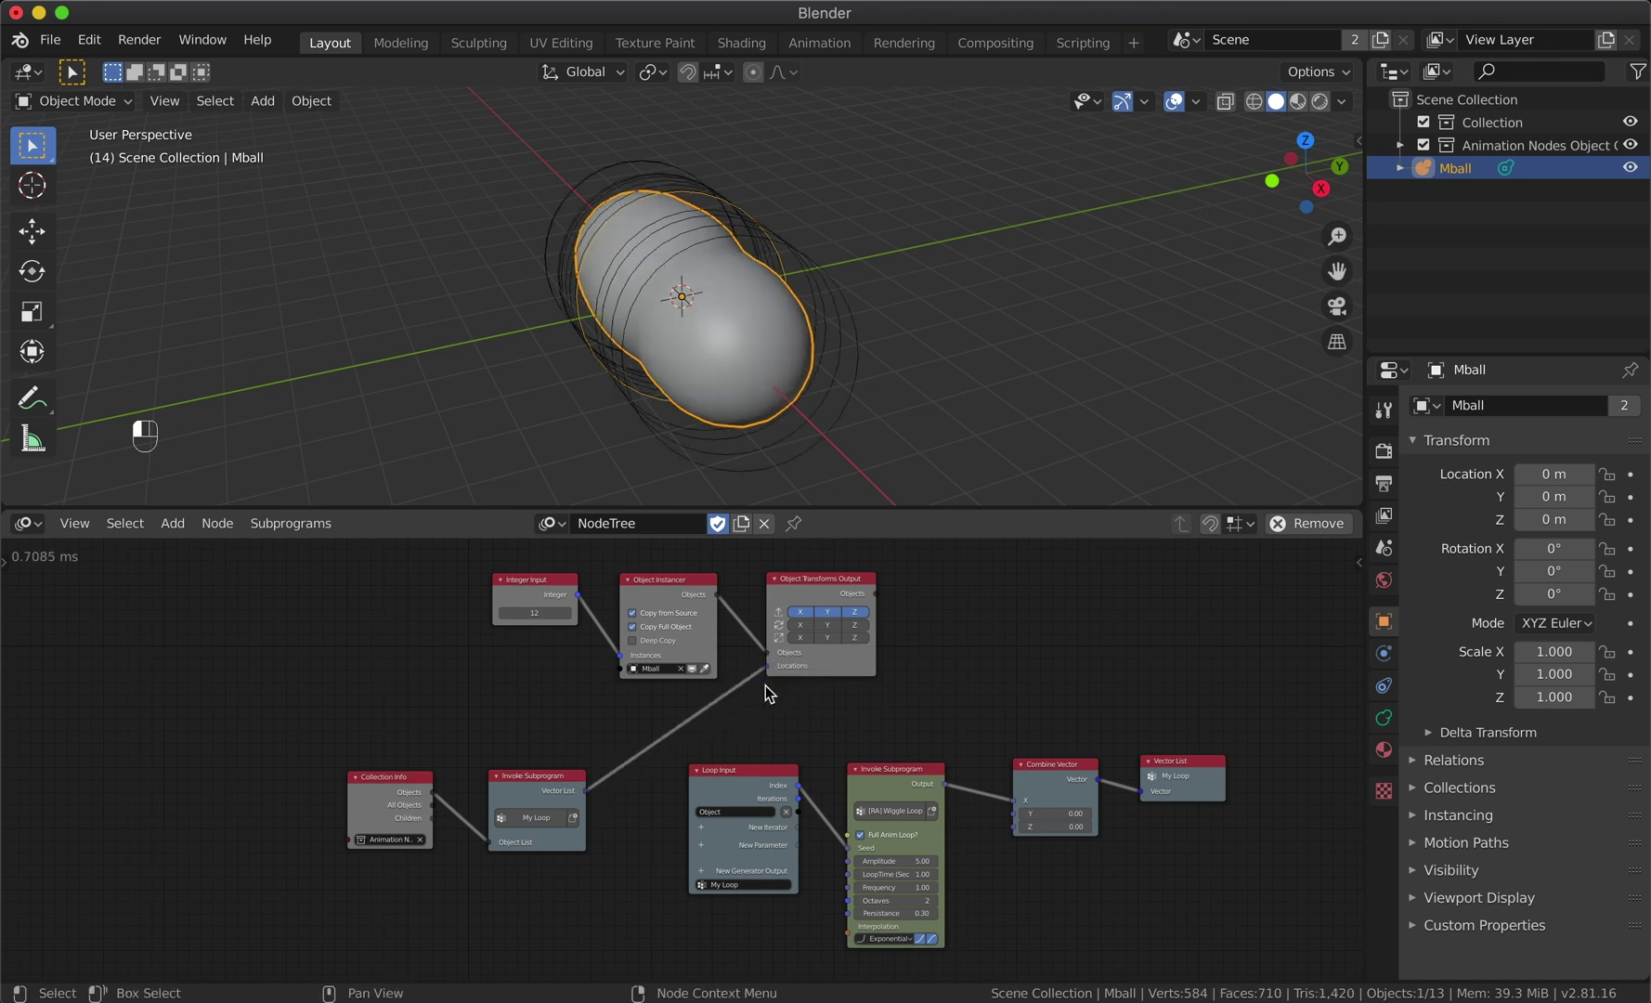
pyautogui.press('space')
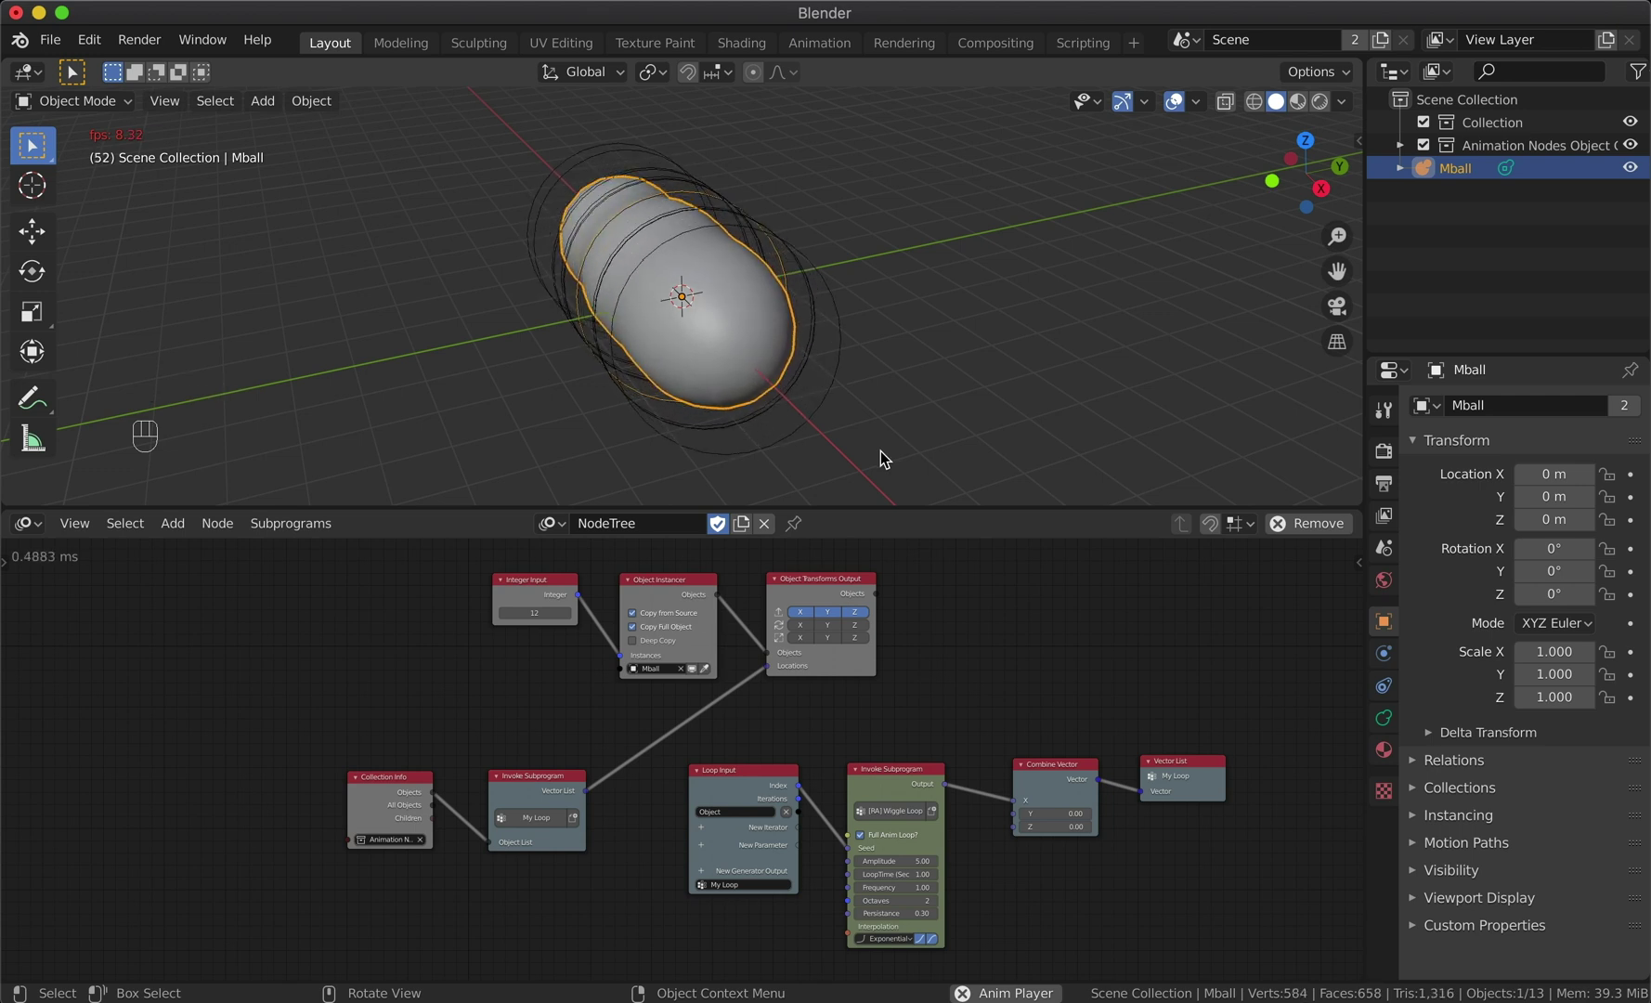
pyautogui.press('space')
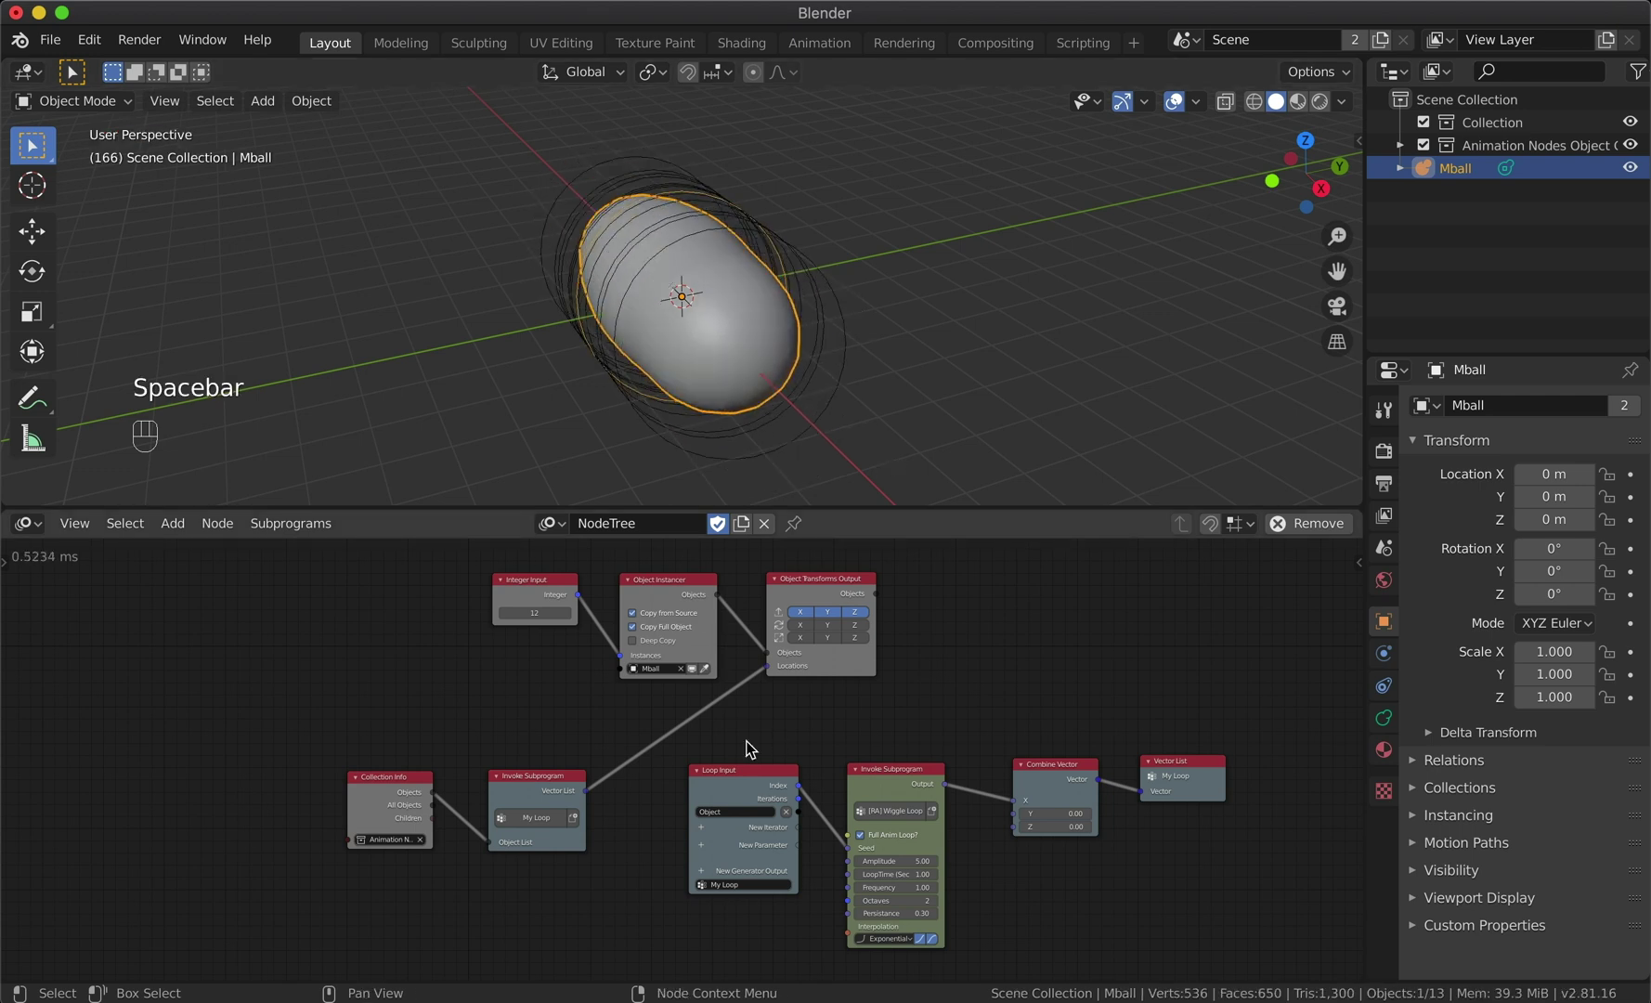
# Step: Rearrange the loop nodes, the My Loop invoke node and Collection Info to leave more space between the groups
pyautogui.moveTo(675, 758); pyautogui.dragTo(1243, 960)
pyautogui.moveTo(758, 774); pyautogui.dragTo(1009, 774)
pyautogui.moveTo(546, 844); pyautogui.dragTo(682, 814)
pyautogui.moveTo(390, 785); pyautogui.dragTo(532, 751)
pyautogui.hscroll(10, 892, 739)
pyautogui.scroll(-2, 893, 739)
pyautogui.click(657, 731)
pyautogui.keyDown('shift'); pyautogui.moveTo(806, 730); pyautogui.dragTo(830, 731); pyautogui.keyUp('shift')
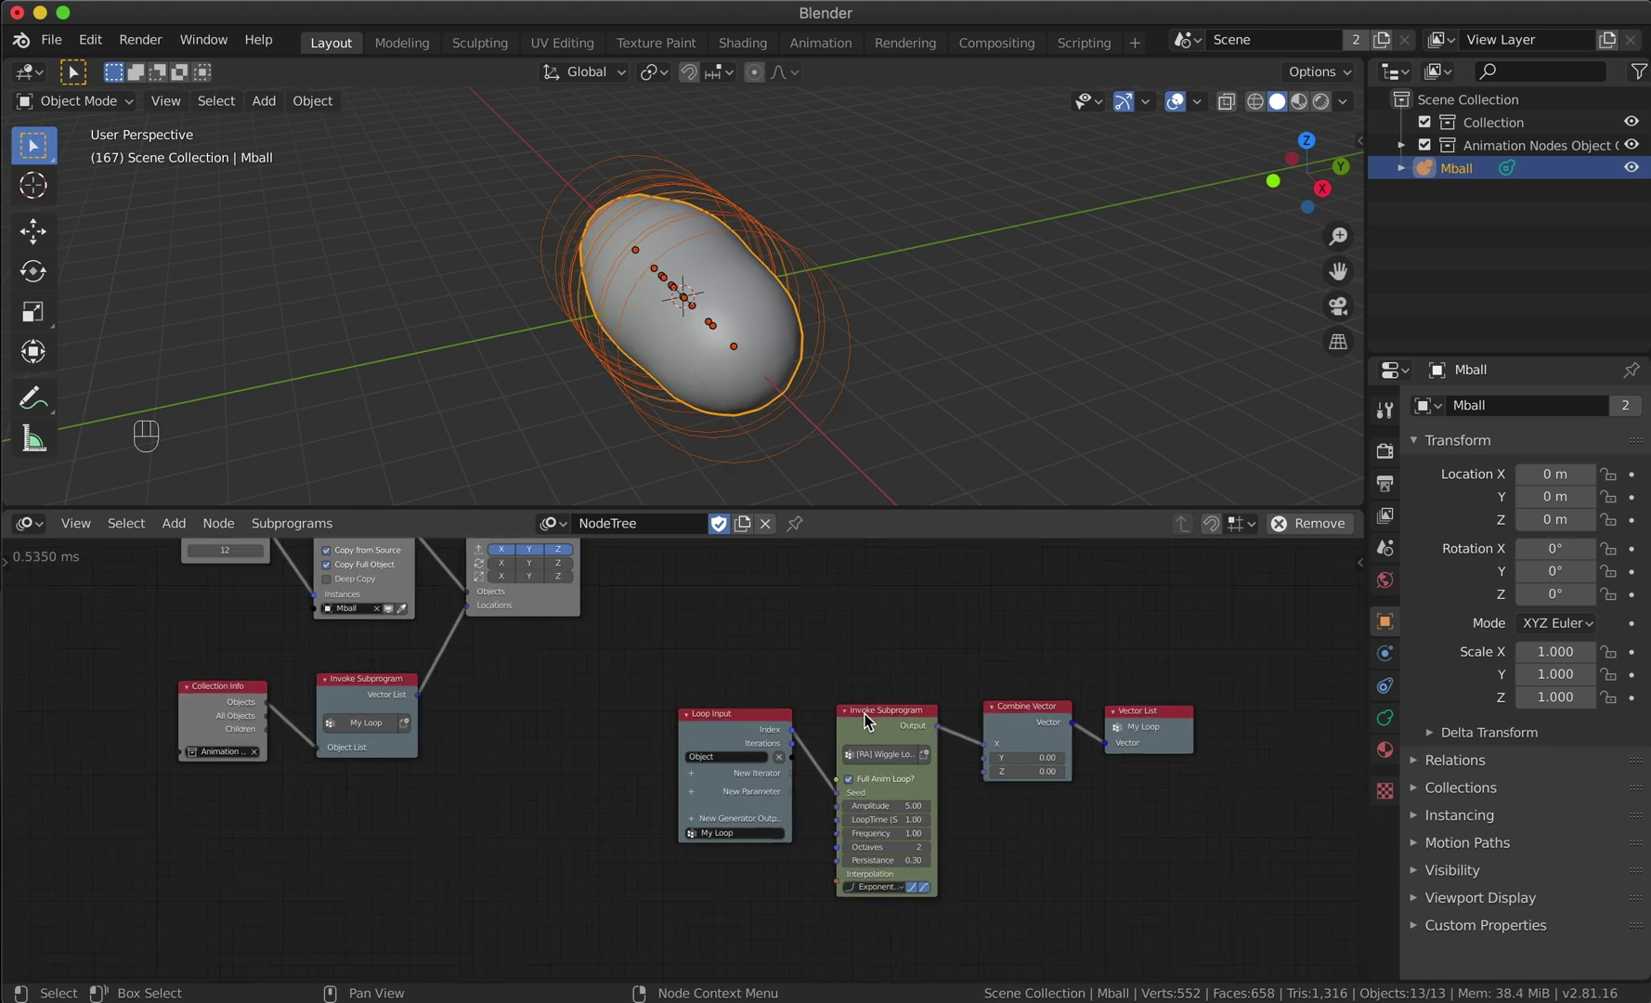
pyautogui.press('KP_Decimal')
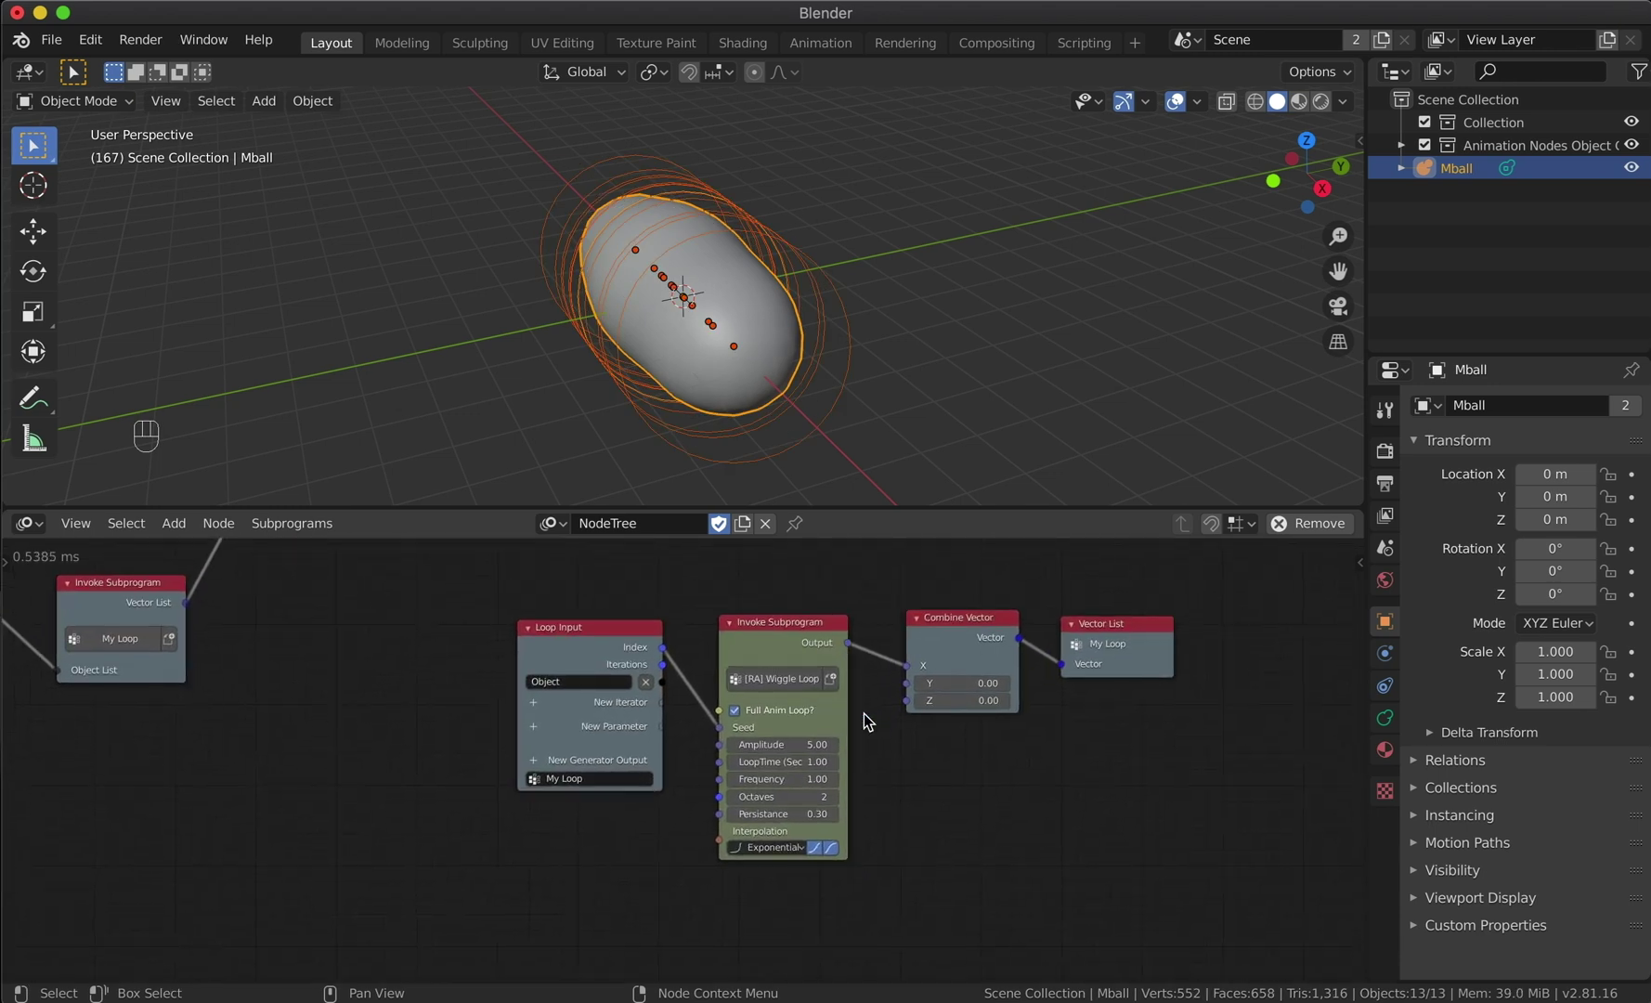
# Step: Set the wiggle node's Interpolation to Sinusoidal and turn off its second easing option
pyautogui.click(803, 850)
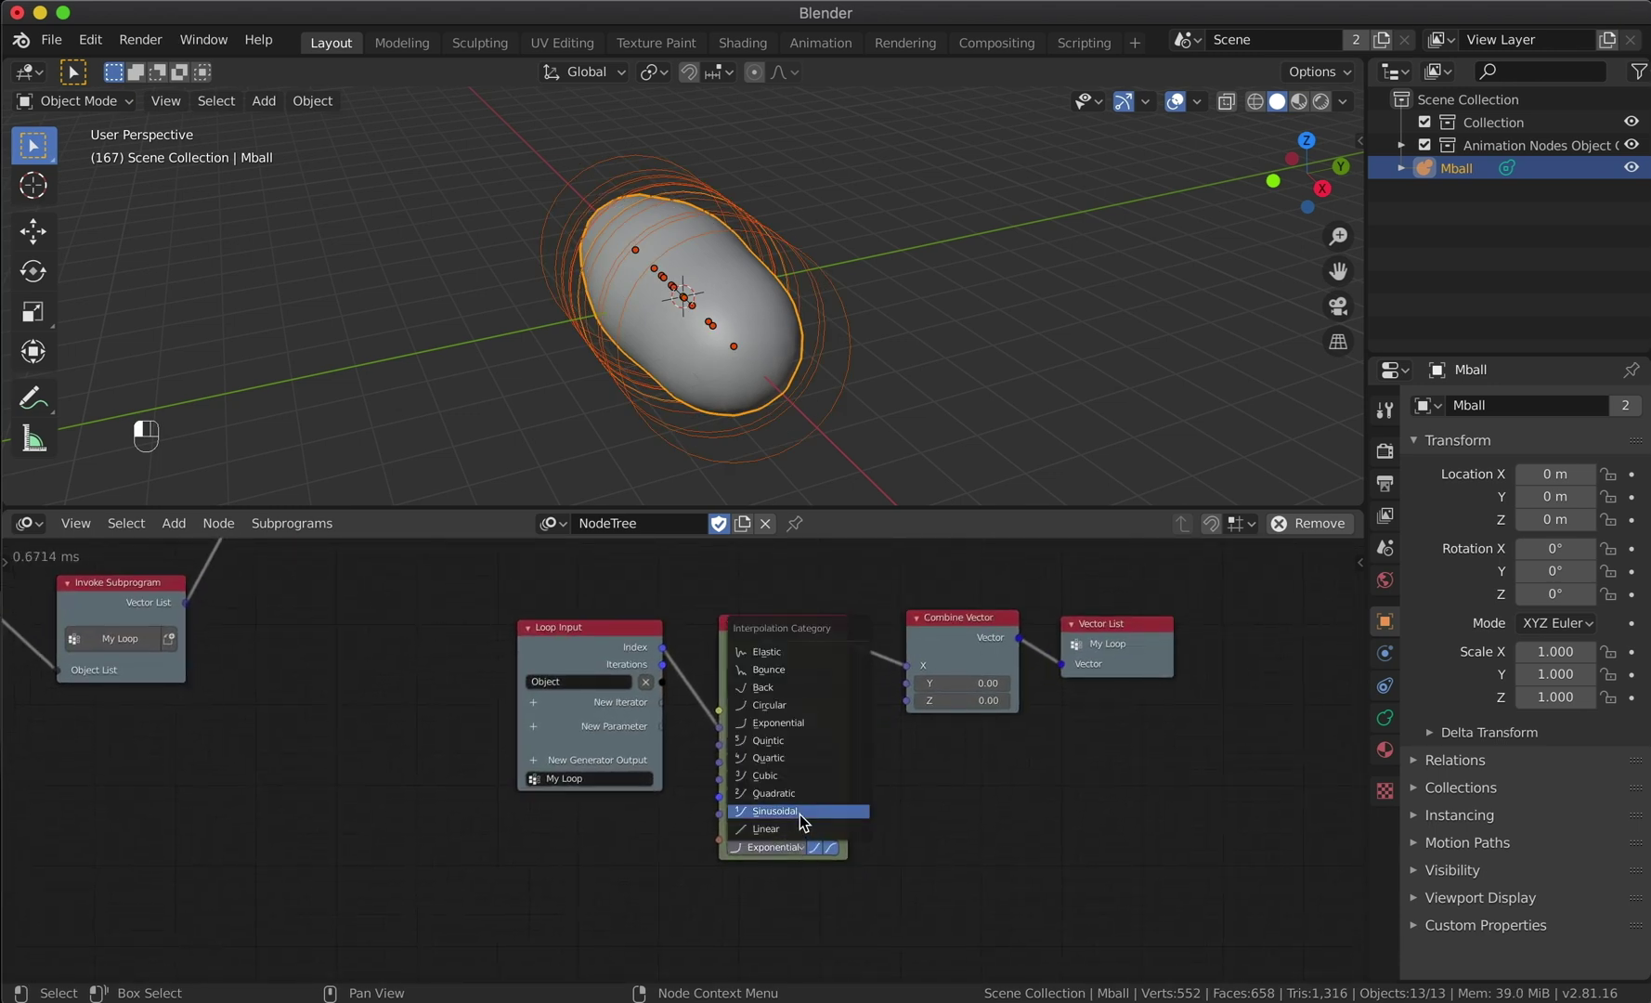
pyautogui.click(799, 813)
pyautogui.click(833, 846)
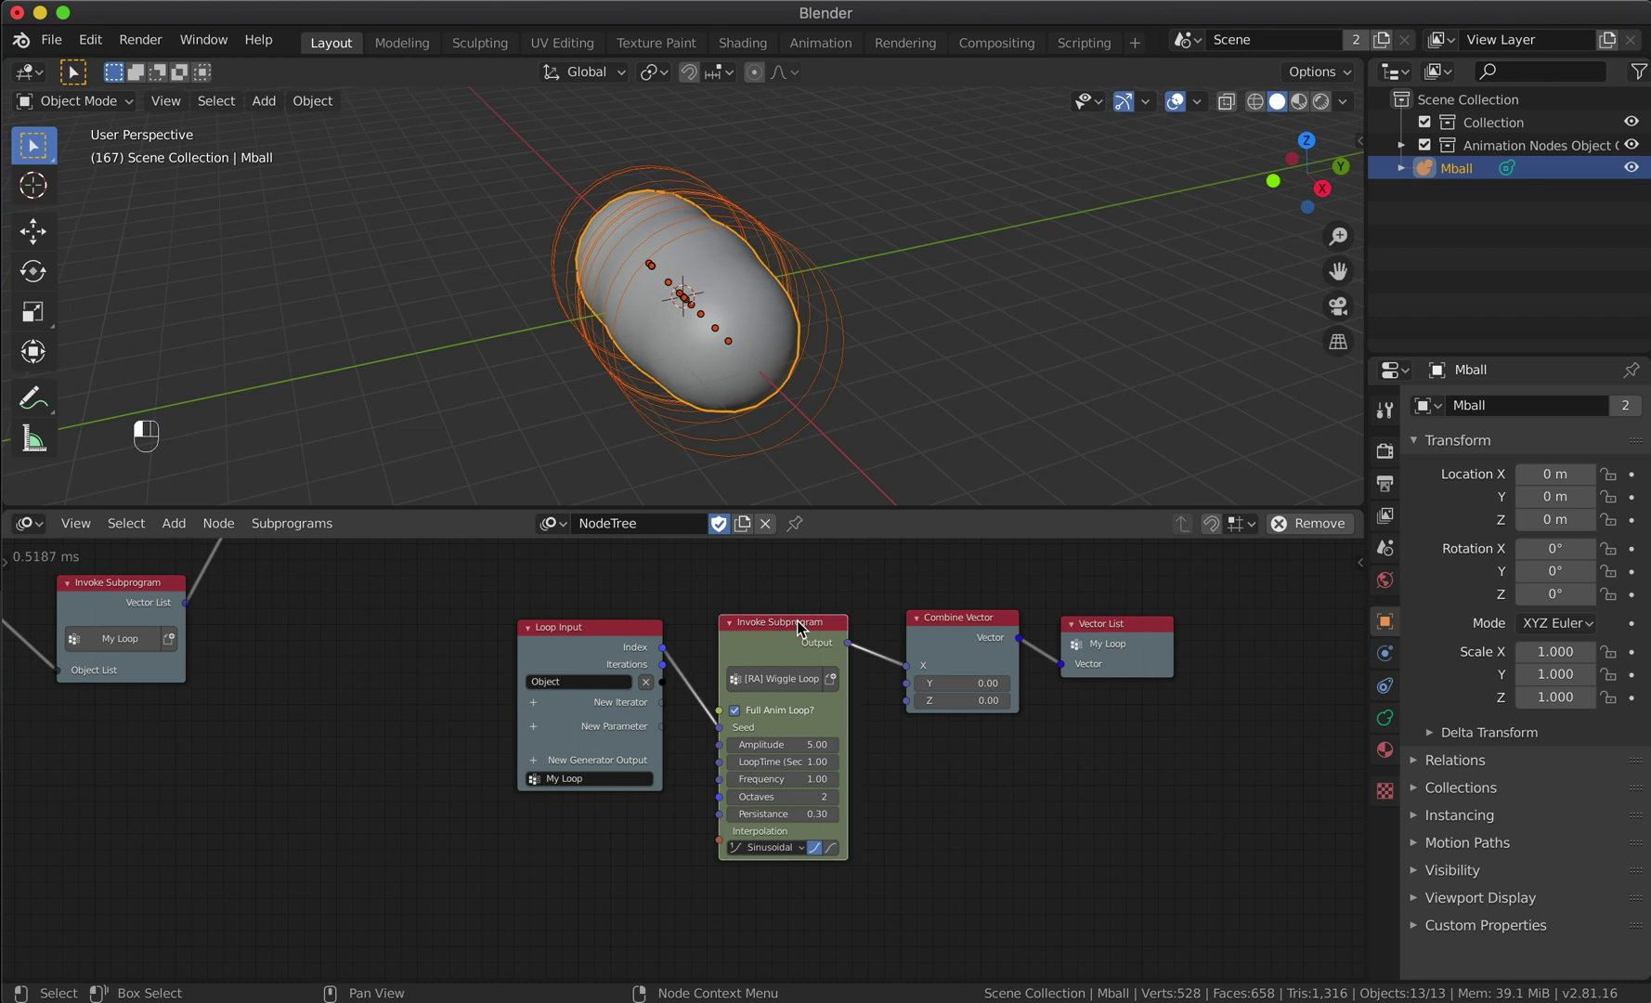
# Step: Duplicate the Wiggle Loop invoke node twice and stack the copies below the original
pyautogui.press('super+c')
pyautogui.press('super+v')
pyautogui.moveTo(797, 621); pyautogui.dragTo(801, 887)
pyautogui.scroll(-5, 915, 890)
pyautogui.press('super+c')
pyautogui.press('super+v')
pyautogui.moveTo(800, 672); pyautogui.dragTo(803, 608, button='middle')
pyautogui.moveTo(803, 608); pyautogui.dragTo(803, 883)
# Step: Connect the two duplicated wiggle outputs to Combine Vector's Y and Z inputs and play the animation
pyautogui.click(981, 727)
pyautogui.scroll(-3, 980, 727)
pyautogui.scroll(3, 981, 727)
pyautogui.moveTo(811, 781); pyautogui.dragTo(856, 599)
pyautogui.scroll(-3, 881, 860)
pyautogui.scroll(-2, 876, 862)
pyautogui.scroll(1, 819, 880)
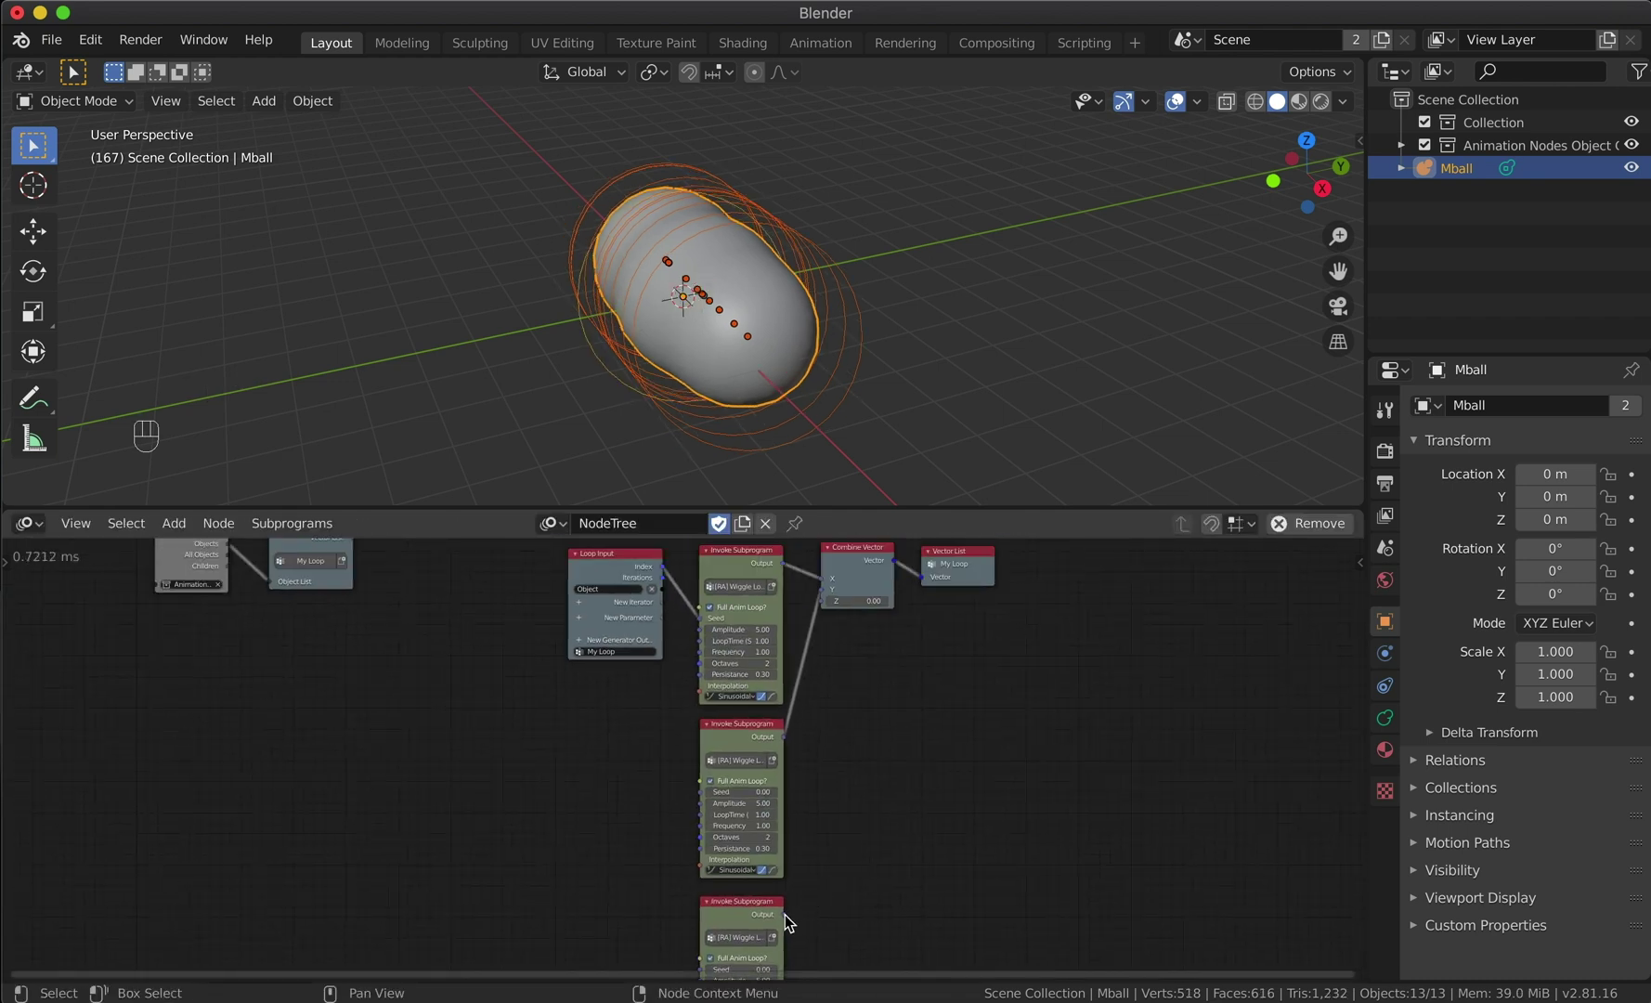
pyautogui.moveTo(783, 913); pyautogui.dragTo(822, 608)
pyautogui.press('space')
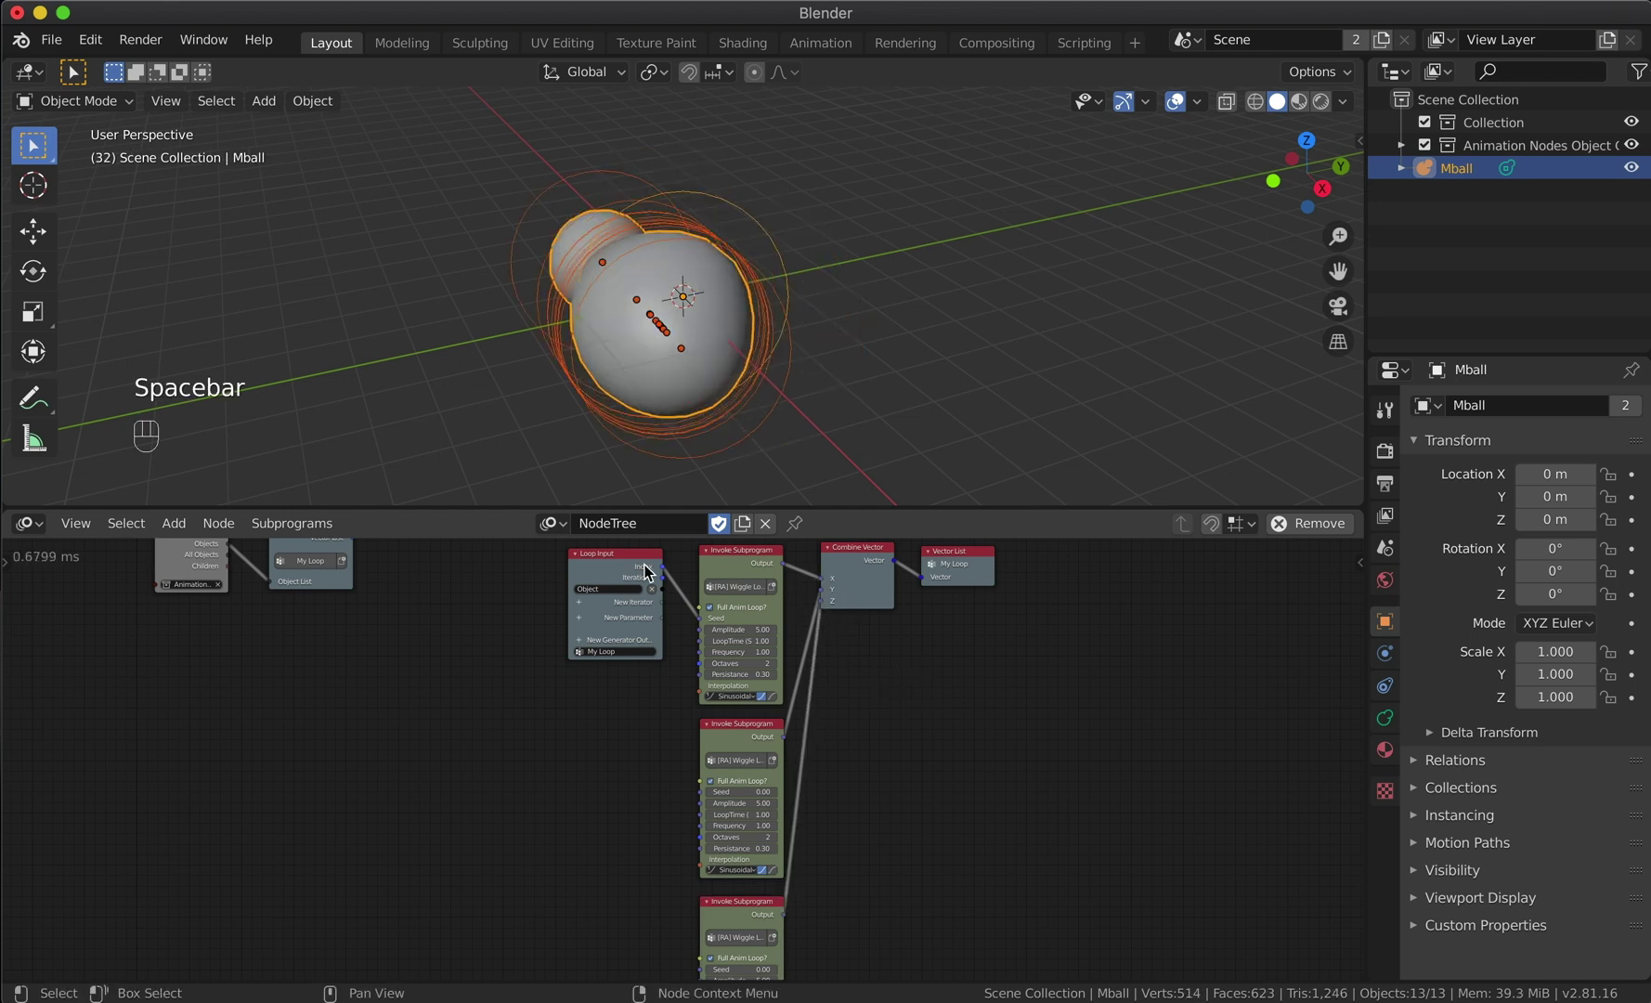
# Step: Move Loop Input aside, connect its Index to the Seeds of both duplicated wiggle nodes, and preview the animation
pyautogui.moveTo(632, 553); pyautogui.dragTo(703, 969)
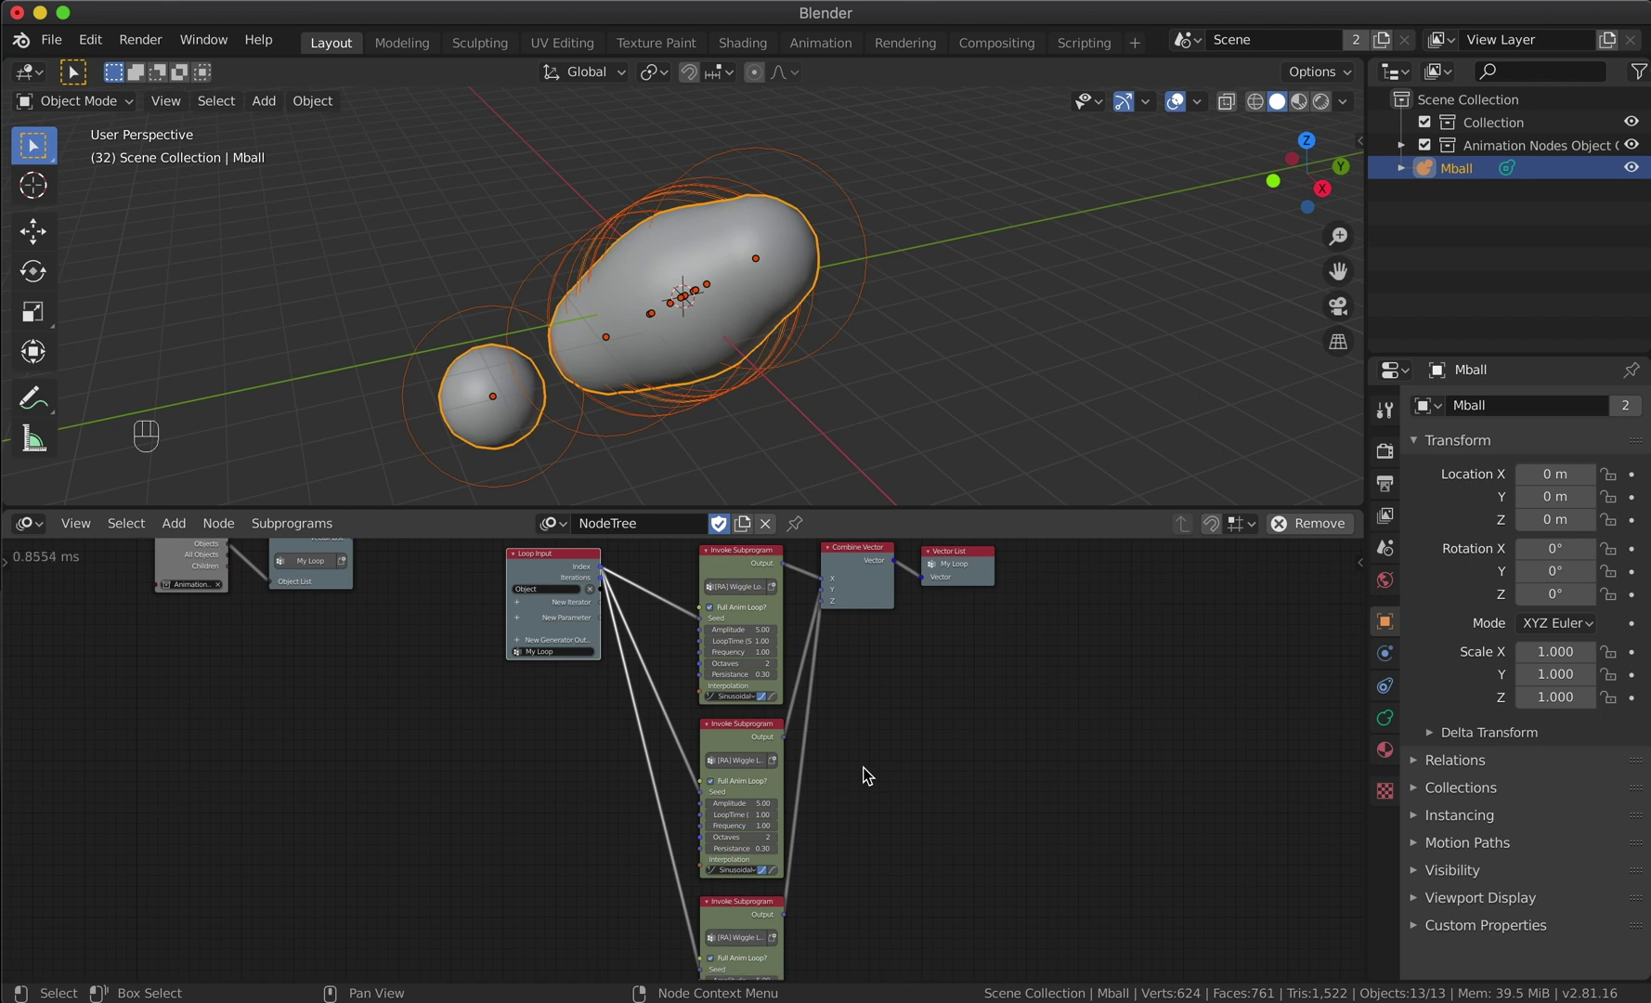
pyautogui.press('space')
pyautogui.press('space')
# Step: Add a Math node to the tree and set its operation to Add
pyautogui.hotkey('shift', 'a')
pyautogui.moveTo(595, 779)
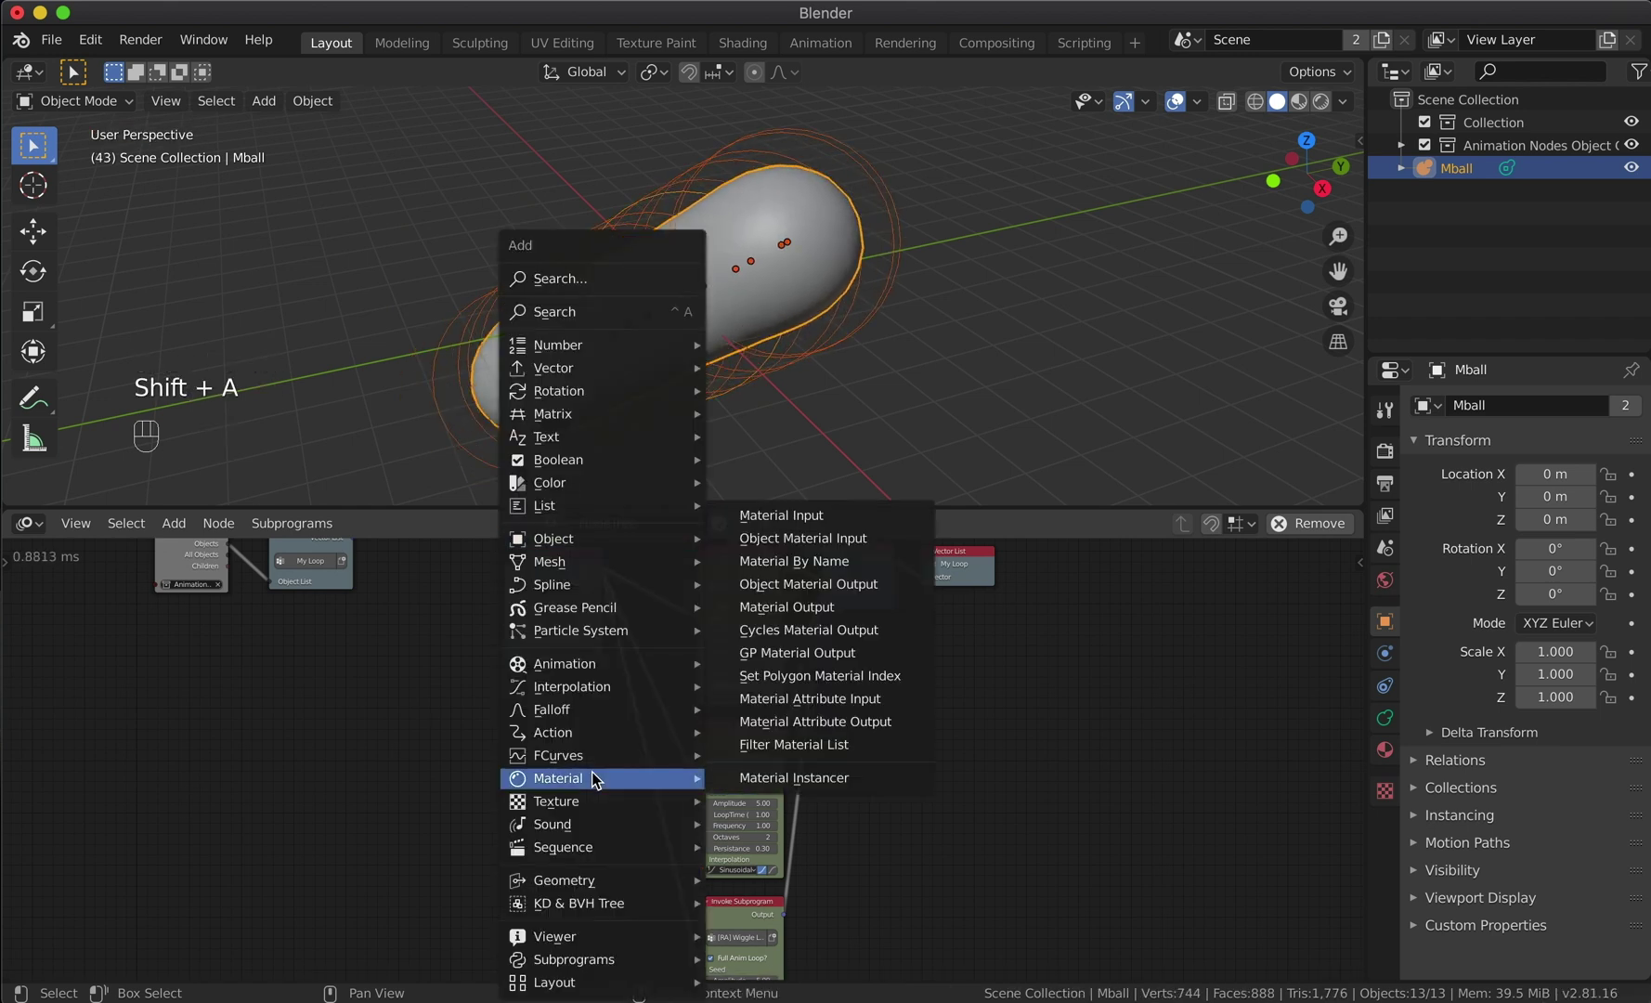
pyautogui.moveTo(600, 353)
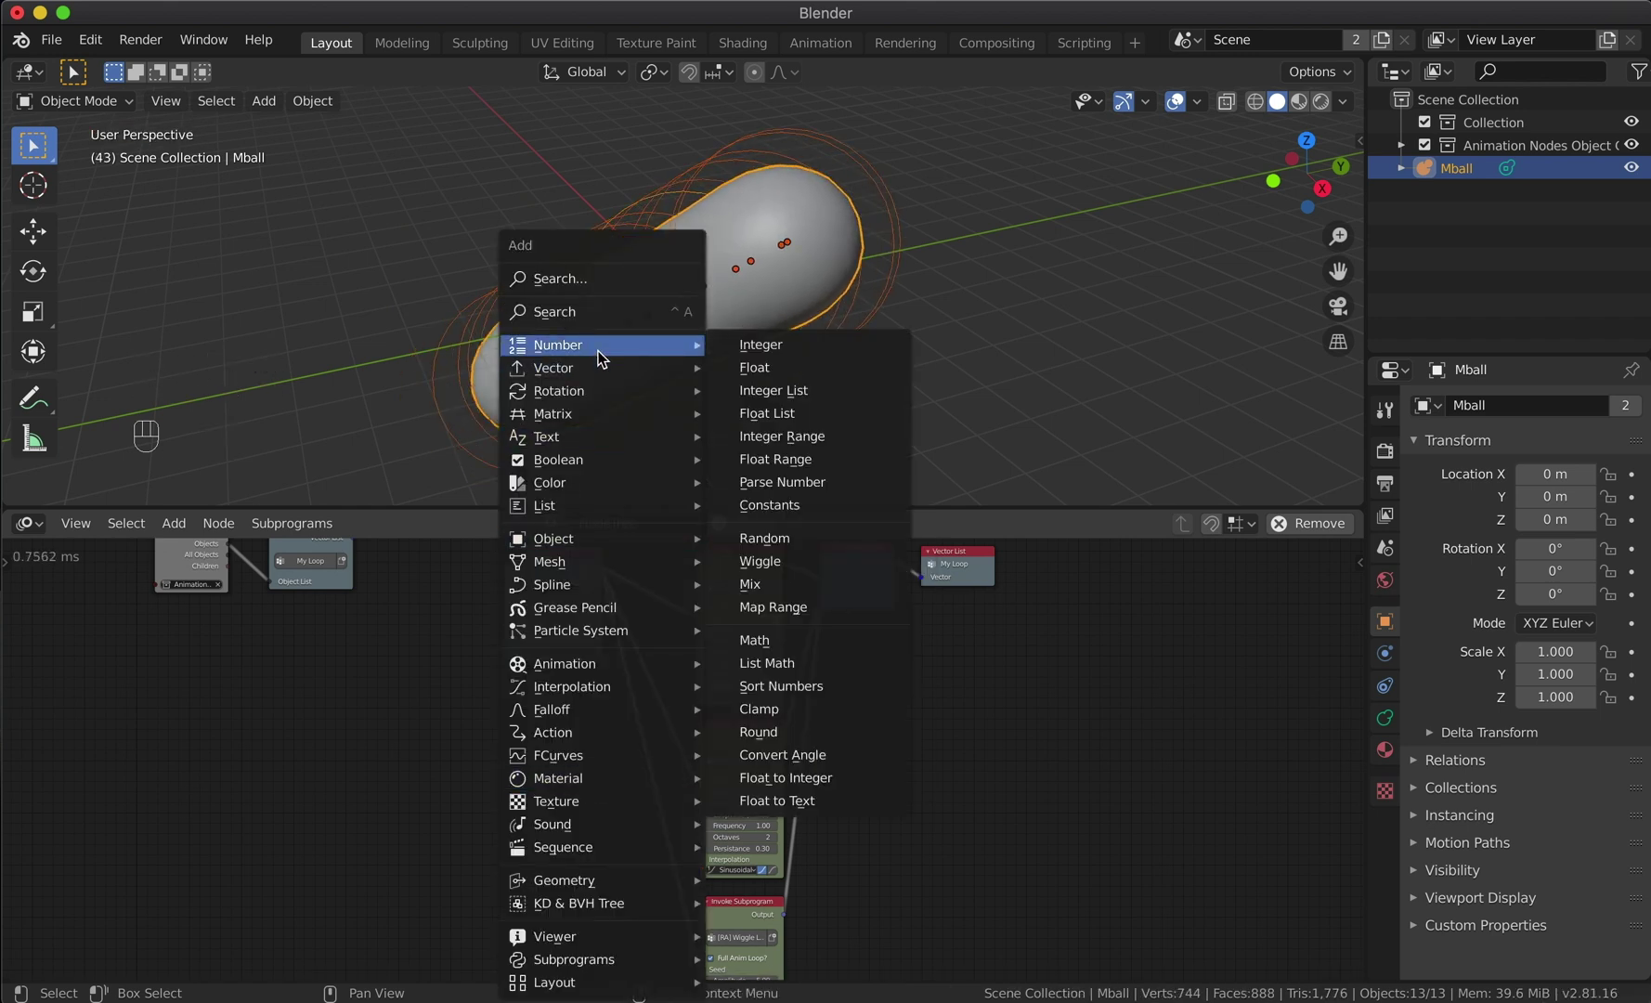
pyautogui.click(784, 639)
pyautogui.click(919, 748)
pyautogui.click(961, 768)
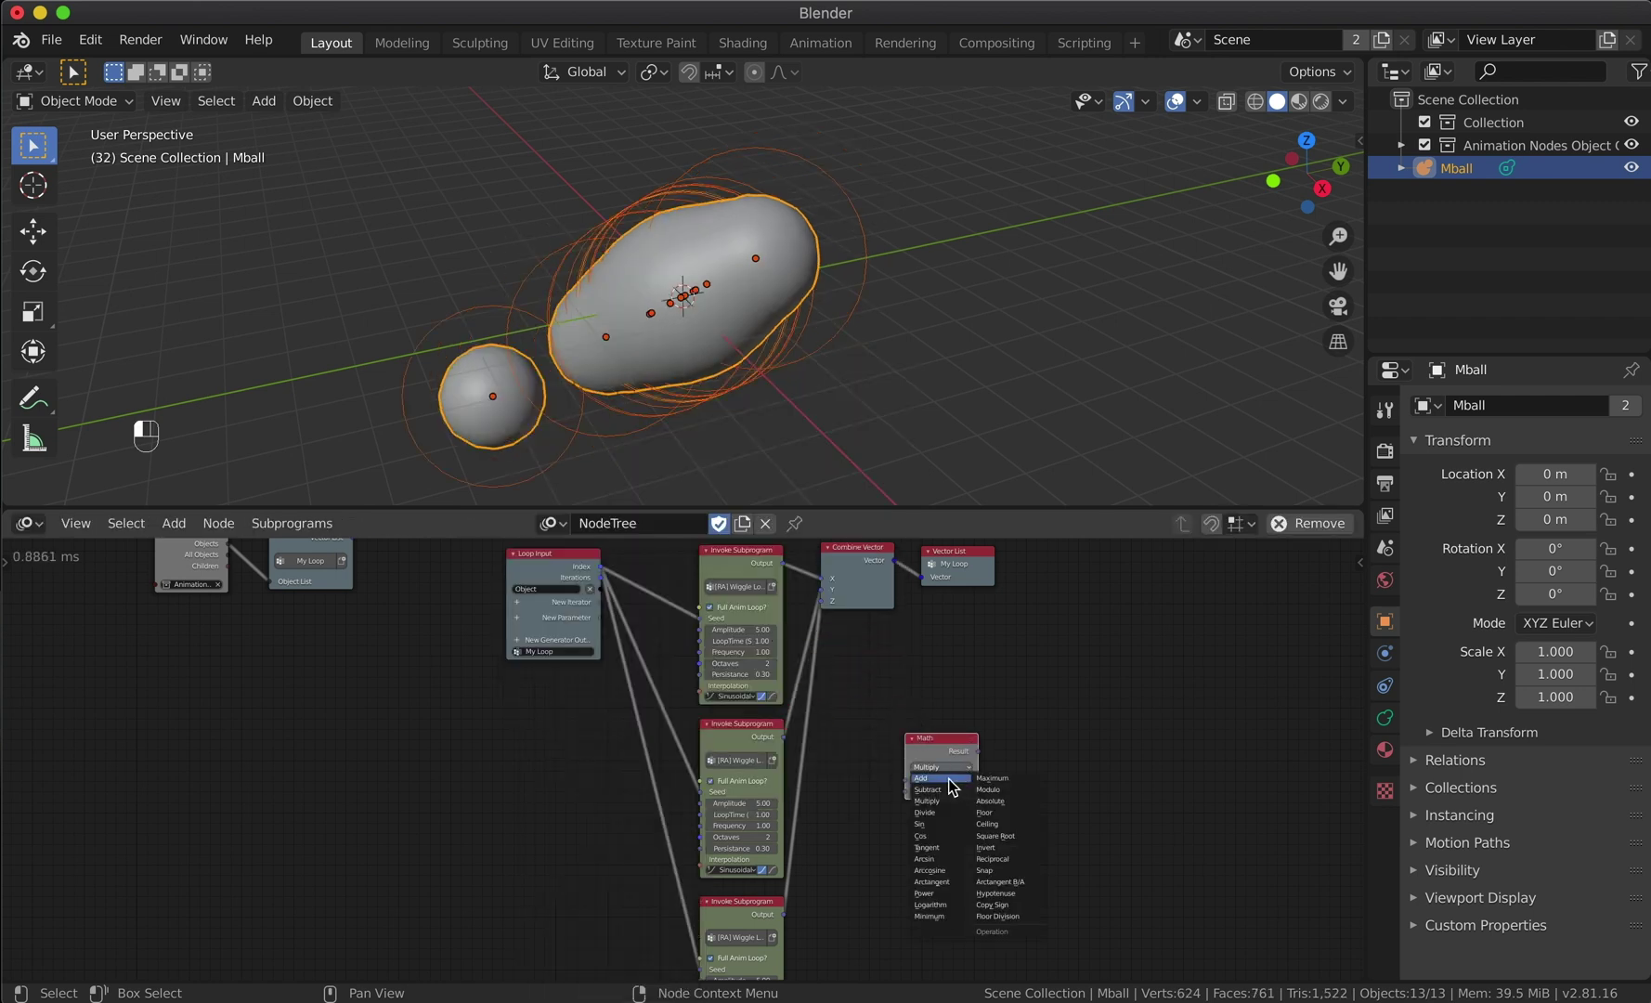
pyautogui.click(947, 779)
# Step: Insert the Math node between Loop Input's Index and the second wiggle's Seed, with B set to 1
pyautogui.moveTo(954, 742); pyautogui.dragTo(683, 649)
pyautogui.moveTo(738, 562); pyautogui.dragTo(790, 548)
pyautogui.click(699, 705)
pyautogui.write('1')
pyautogui.press('Return')
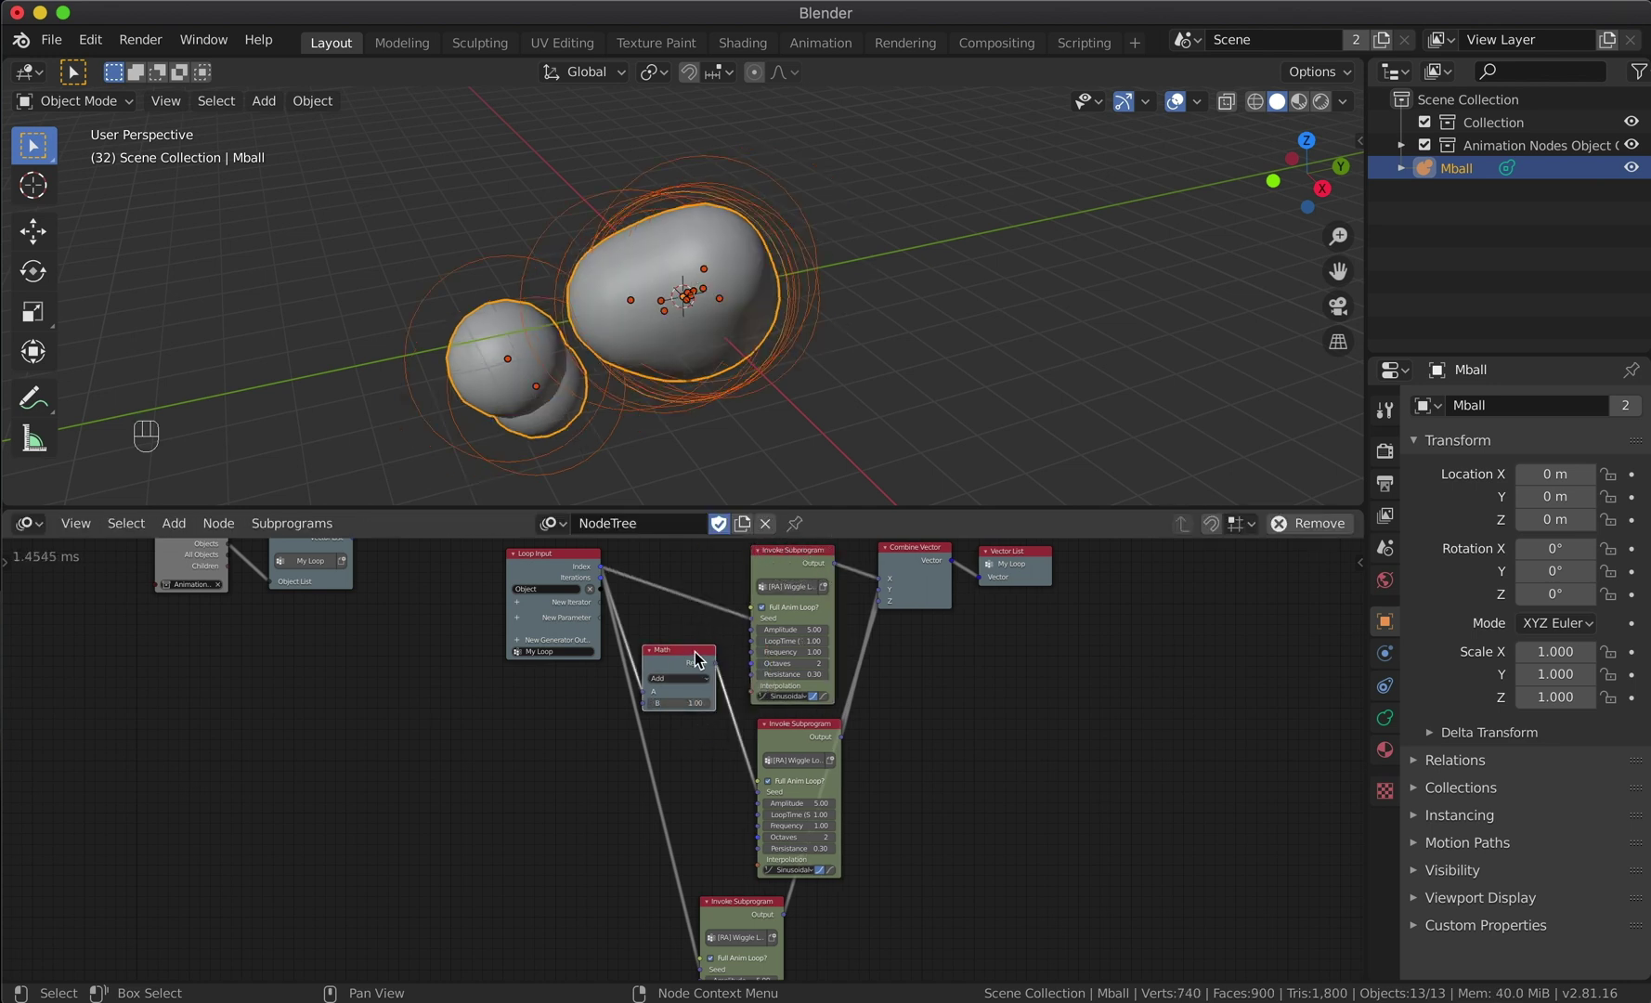
# Step: Duplicate the Math node and insert the copy before the third wiggle's Seed, with B set to 2
pyautogui.press('super+c')
pyautogui.press('super+v')
pyautogui.moveTo(684, 687); pyautogui.dragTo(684, 818)
pyautogui.press('Return')
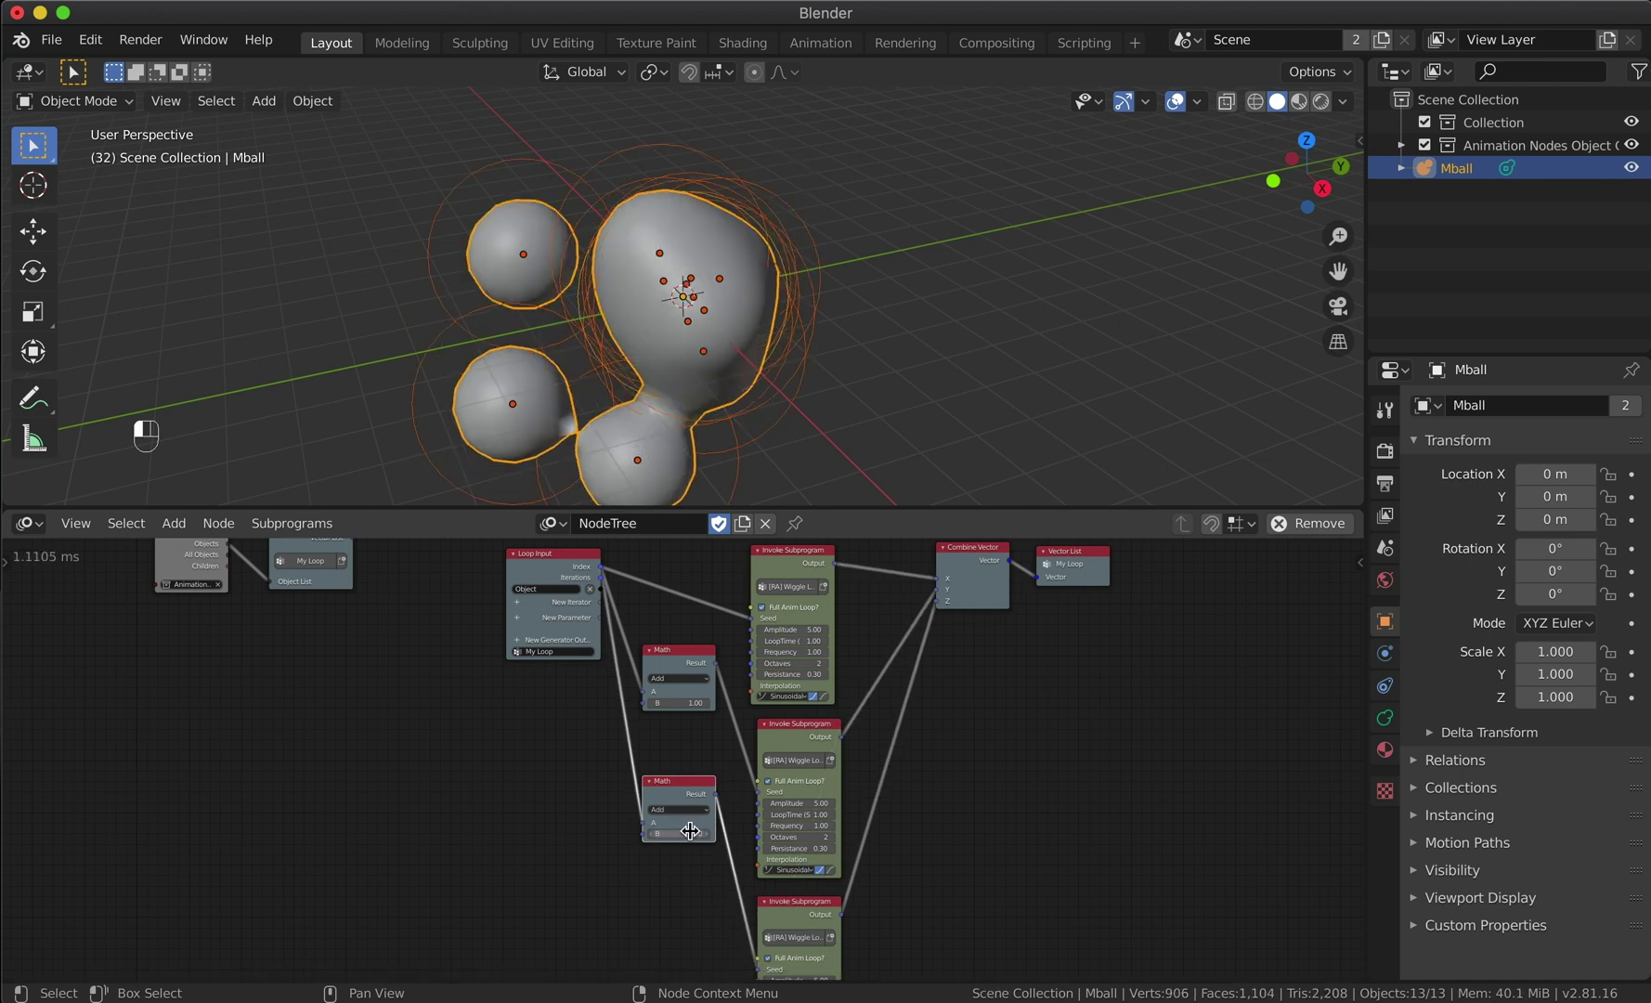
# Step: Play the animation and check its loop point near the Timeline's end, then return to the Animation Nodes editor
pyautogui.press('space')
pyautogui.click(37, 524)
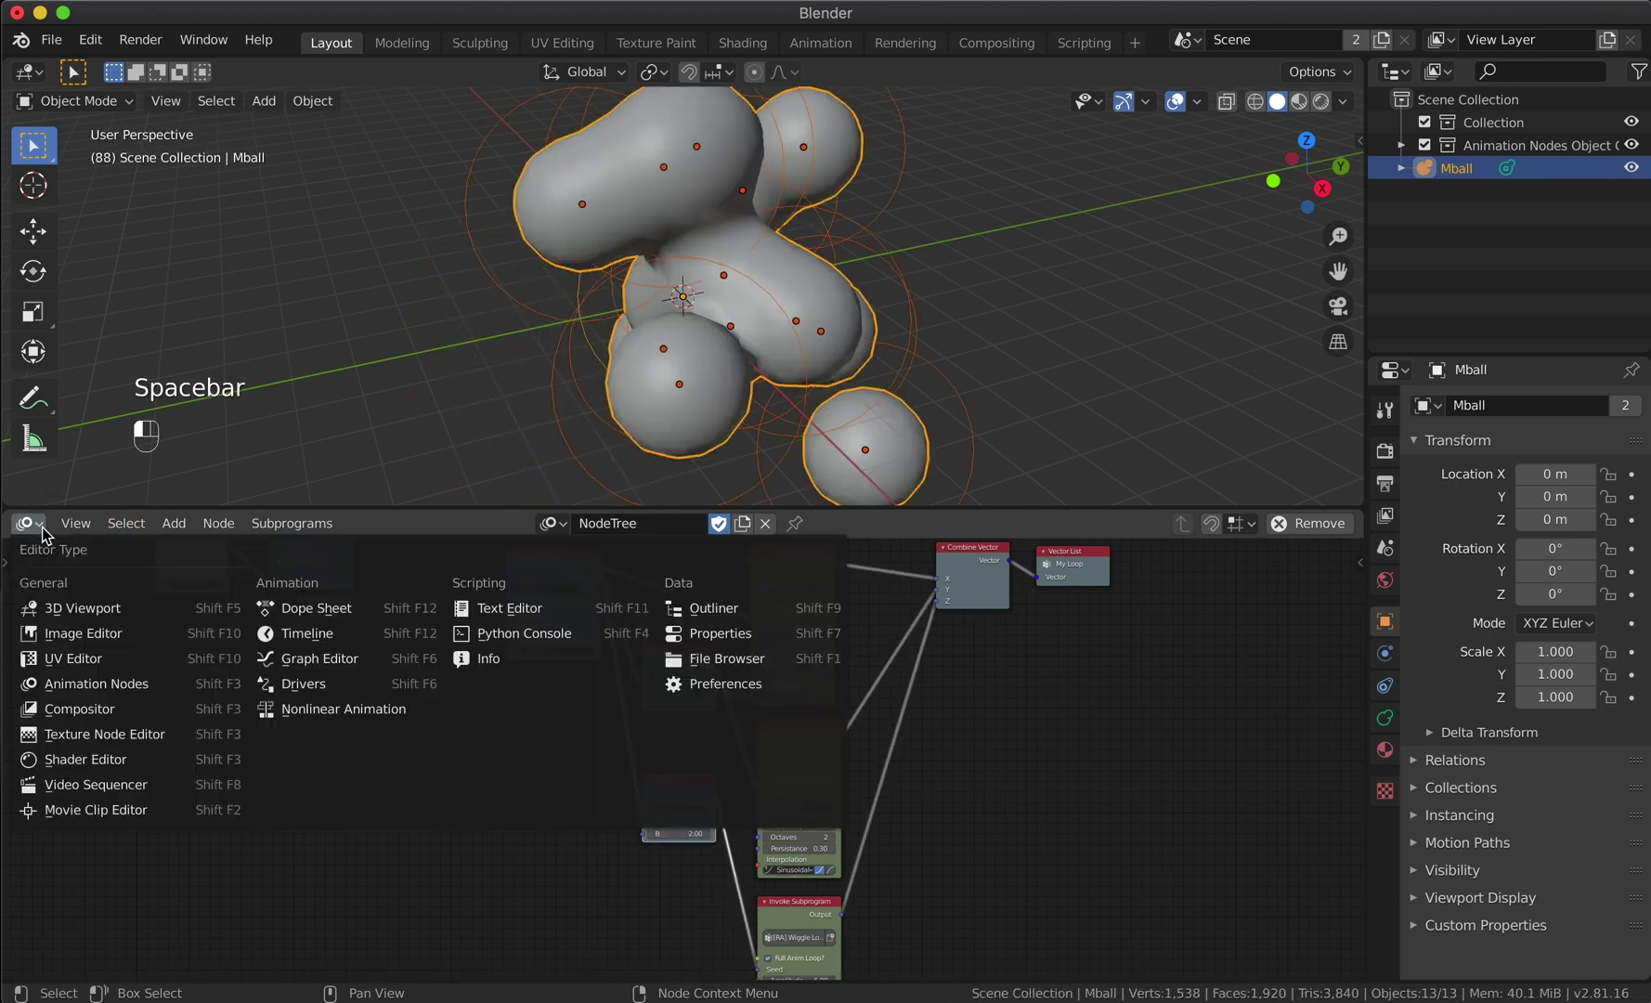
pyautogui.click(296, 633)
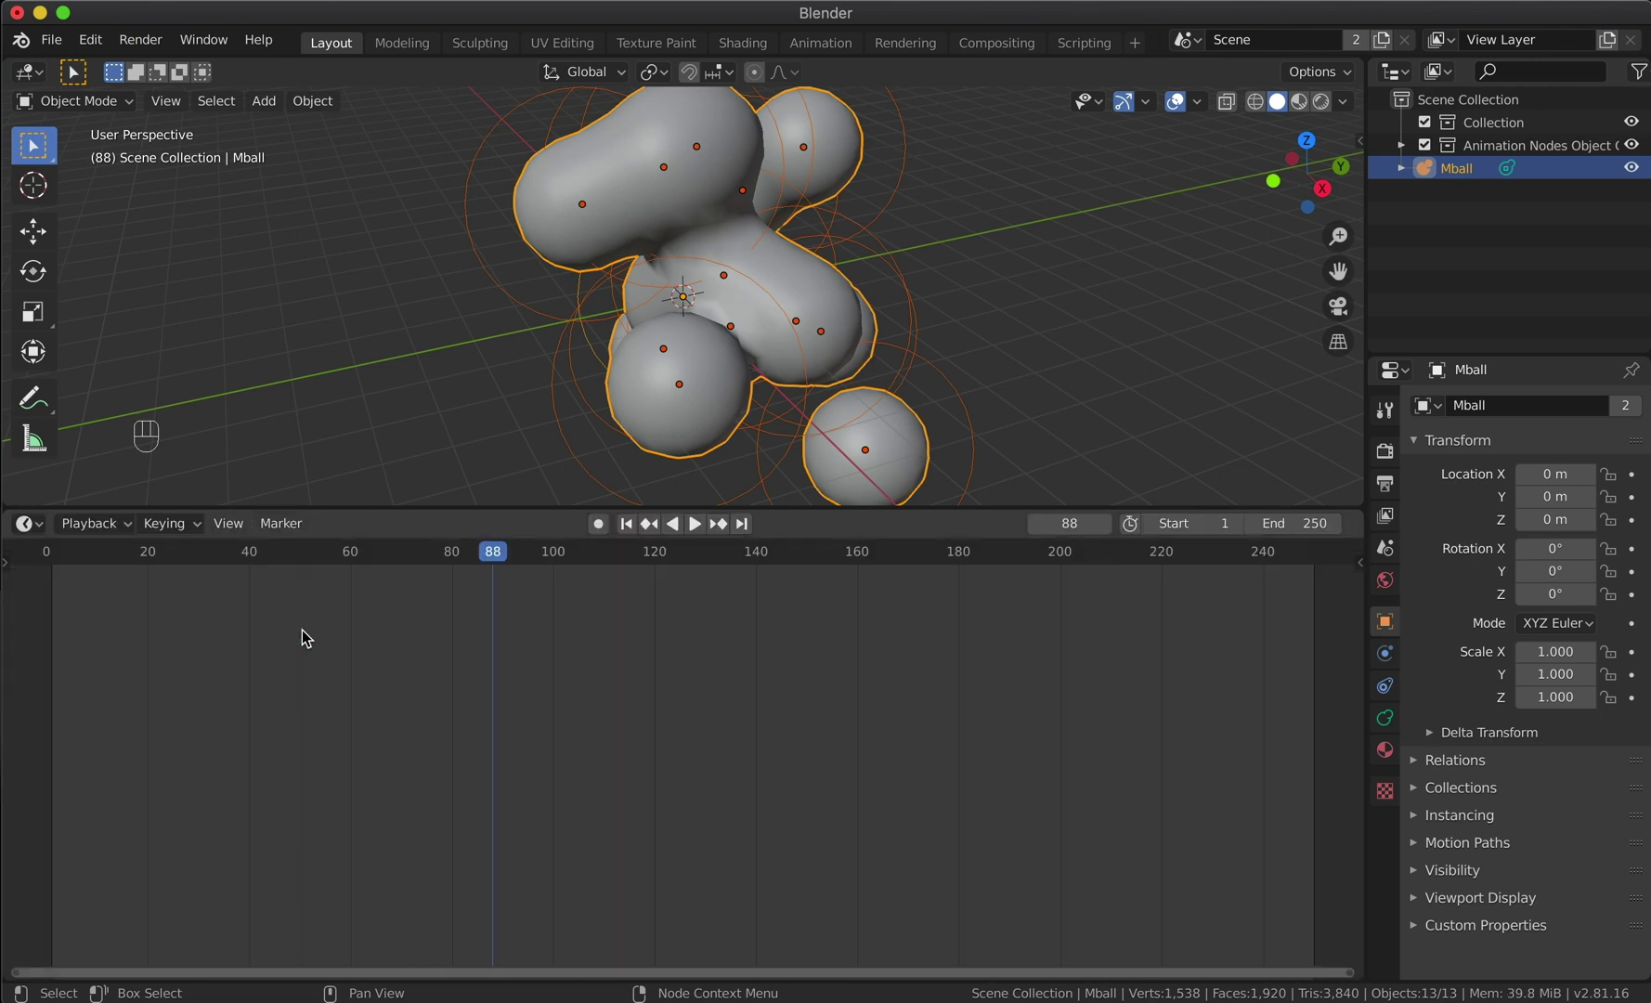
pyautogui.click(1239, 553)
pyautogui.press('space')
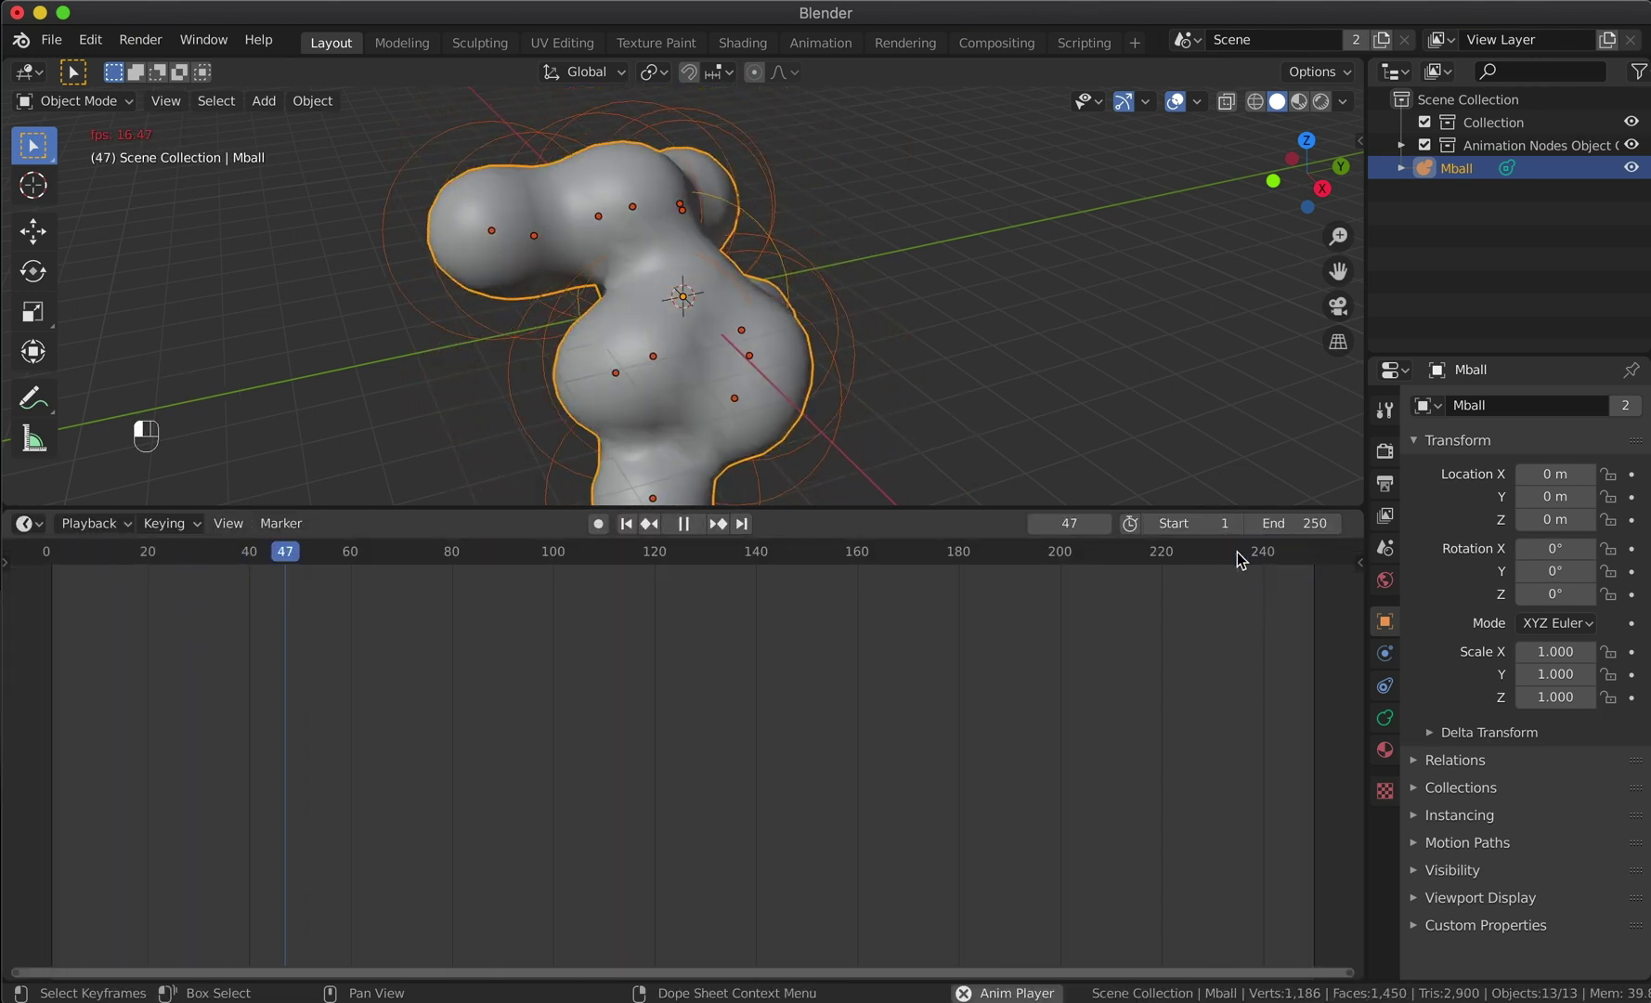
pyautogui.press('space')
pyautogui.click(46, 523)
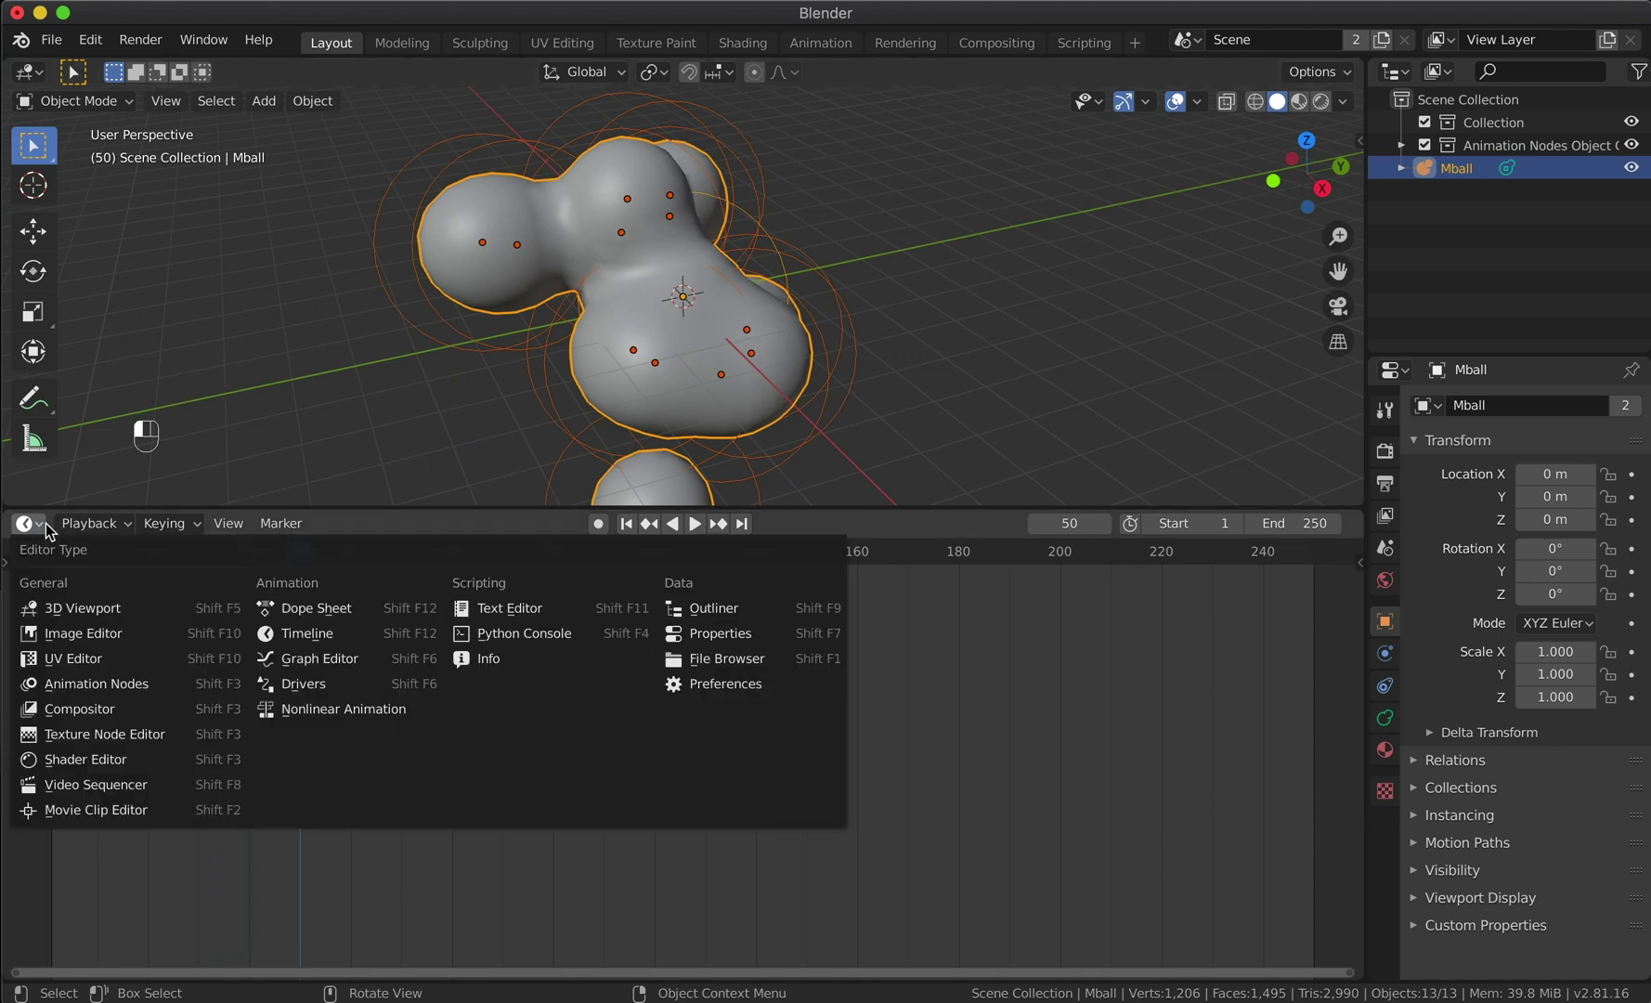
pyautogui.click(118, 684)
# Step: Duplicate a Wiggle Loop invoke node, place the copy beside the others, and connect Loop Input's Index to its Seed
pyautogui.press('super+c')
pyautogui.press('super+v')
pyautogui.moveTo(870, 812); pyautogui.dragTo(934, 654)
pyautogui.press('Home')
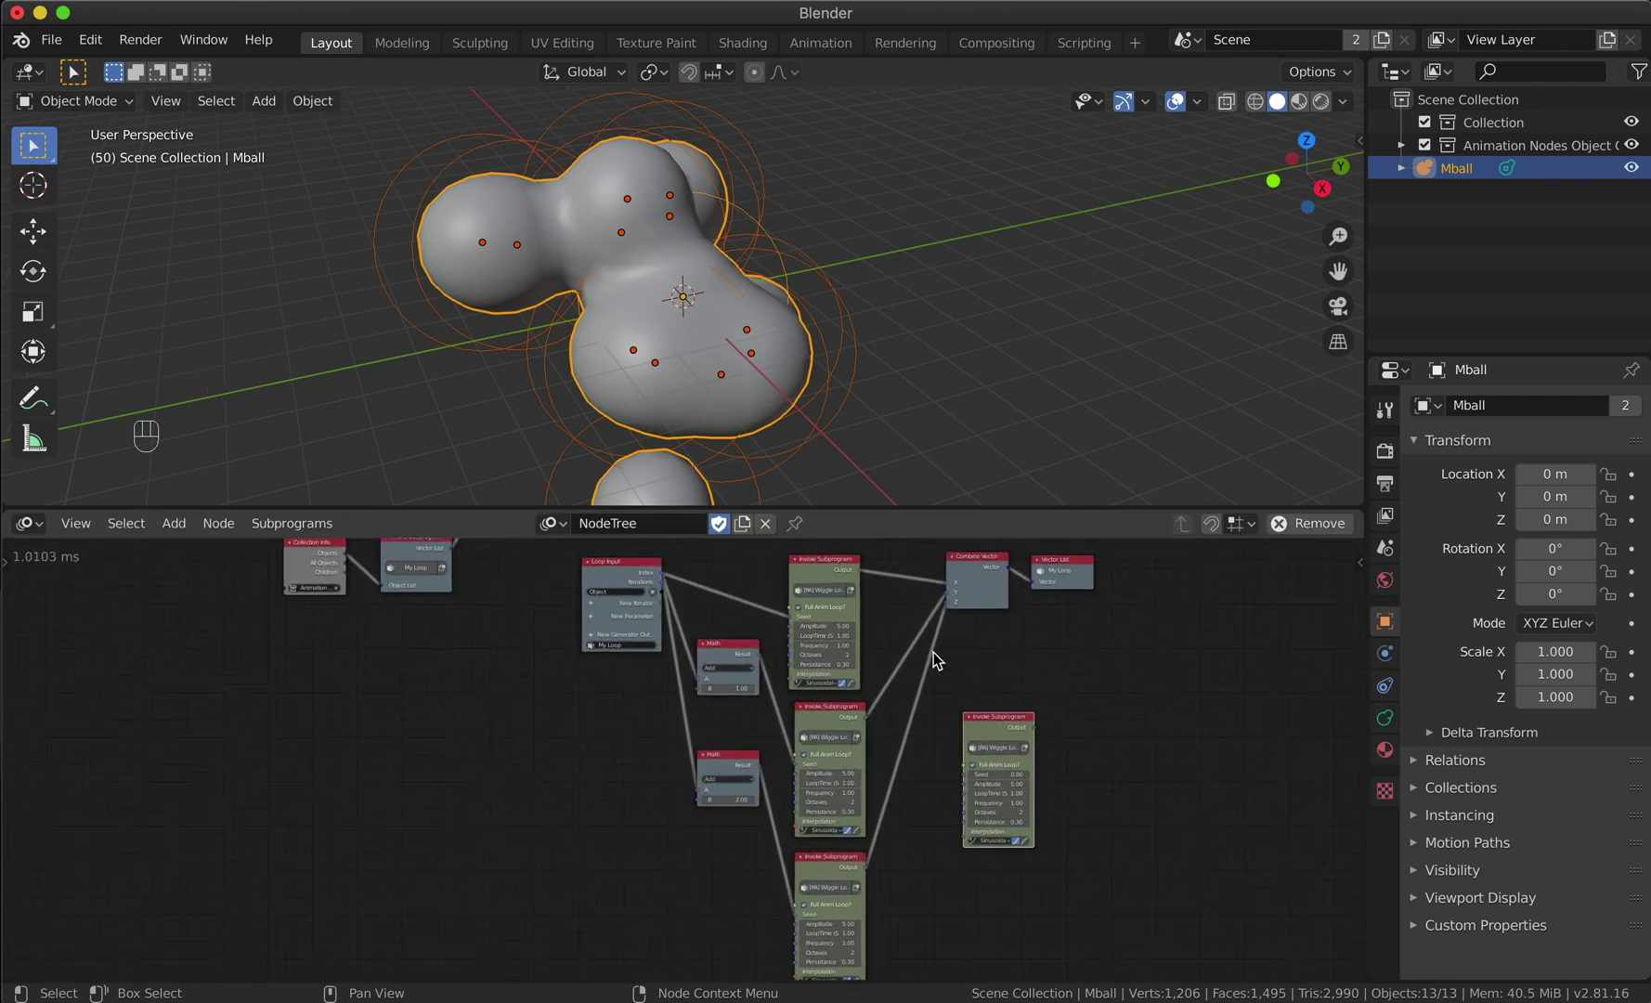
pyautogui.moveTo(619, 593); pyautogui.dragTo(958, 815)
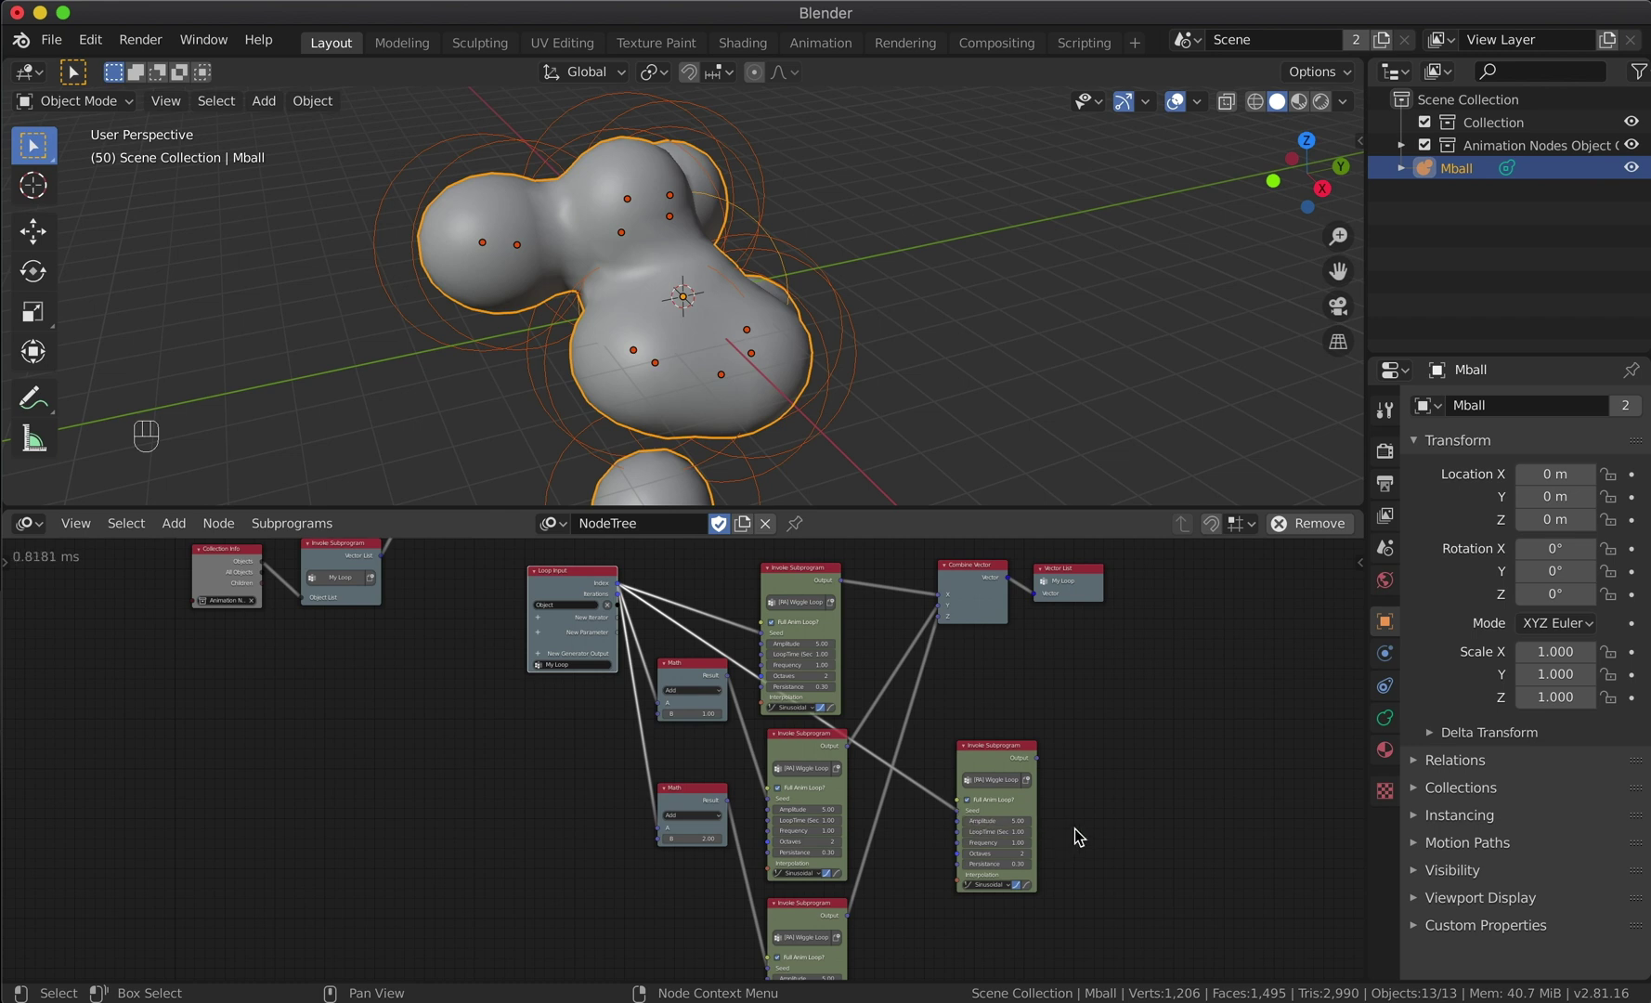
# Step: Add a second Vector List generator output to My Loop and place it beyond the newly duplicated wiggle node
pyautogui.click(535, 654)
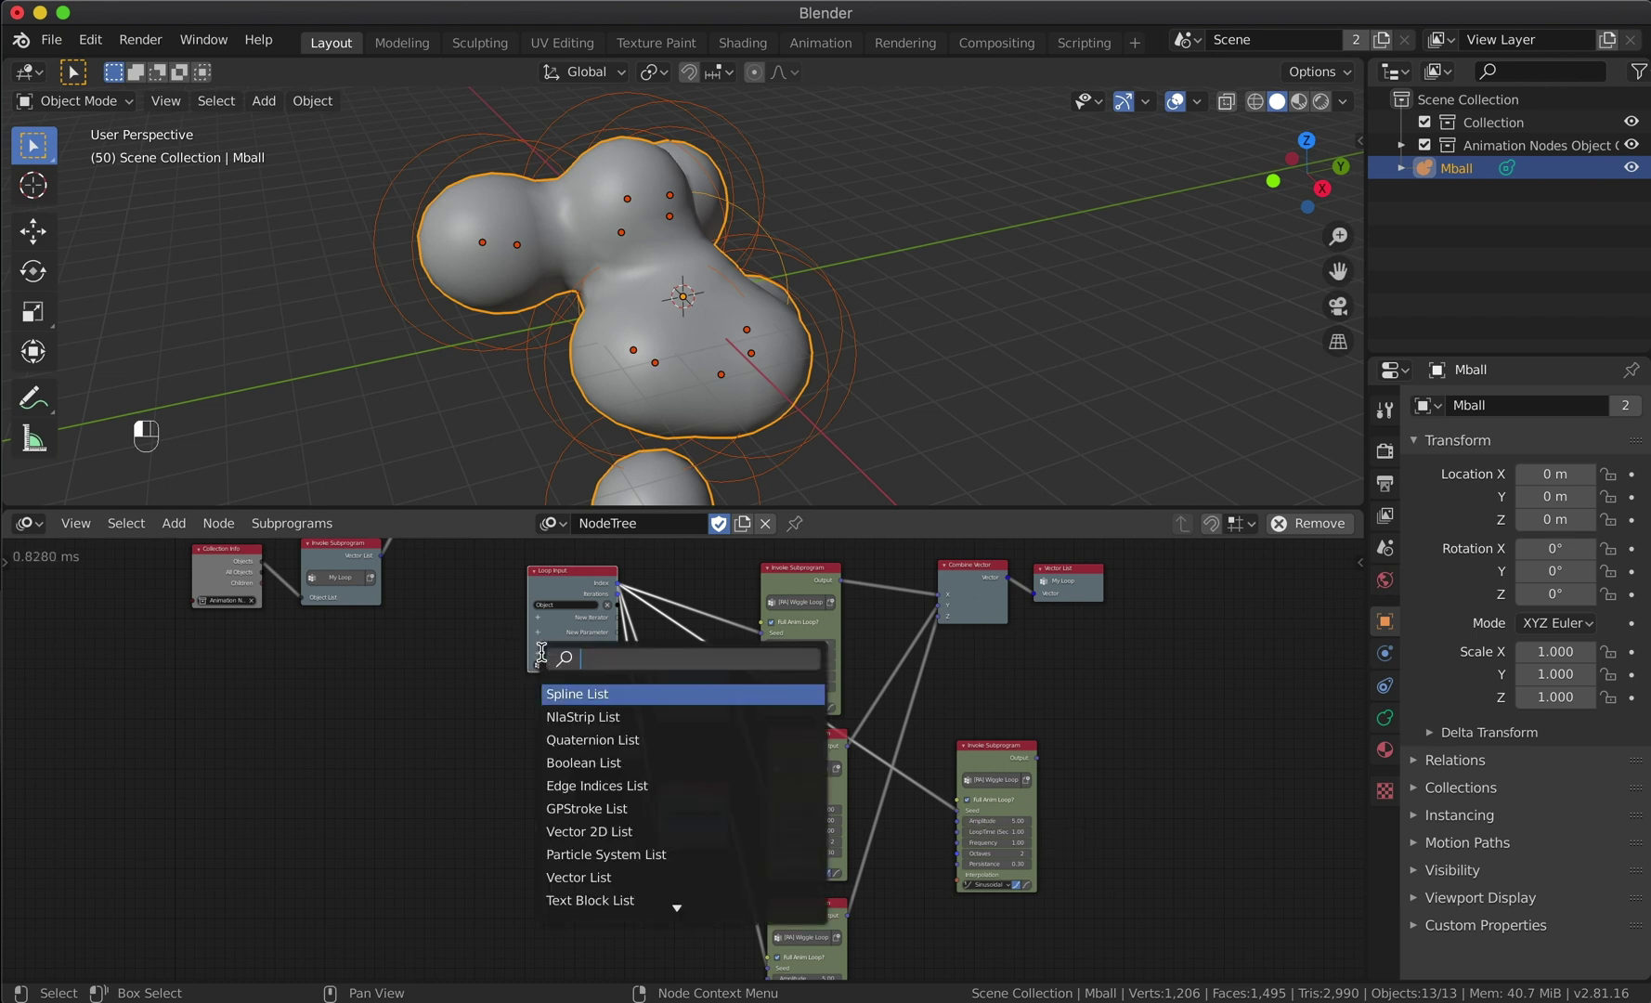
pyautogui.write('vec')
pyautogui.click(581, 717)
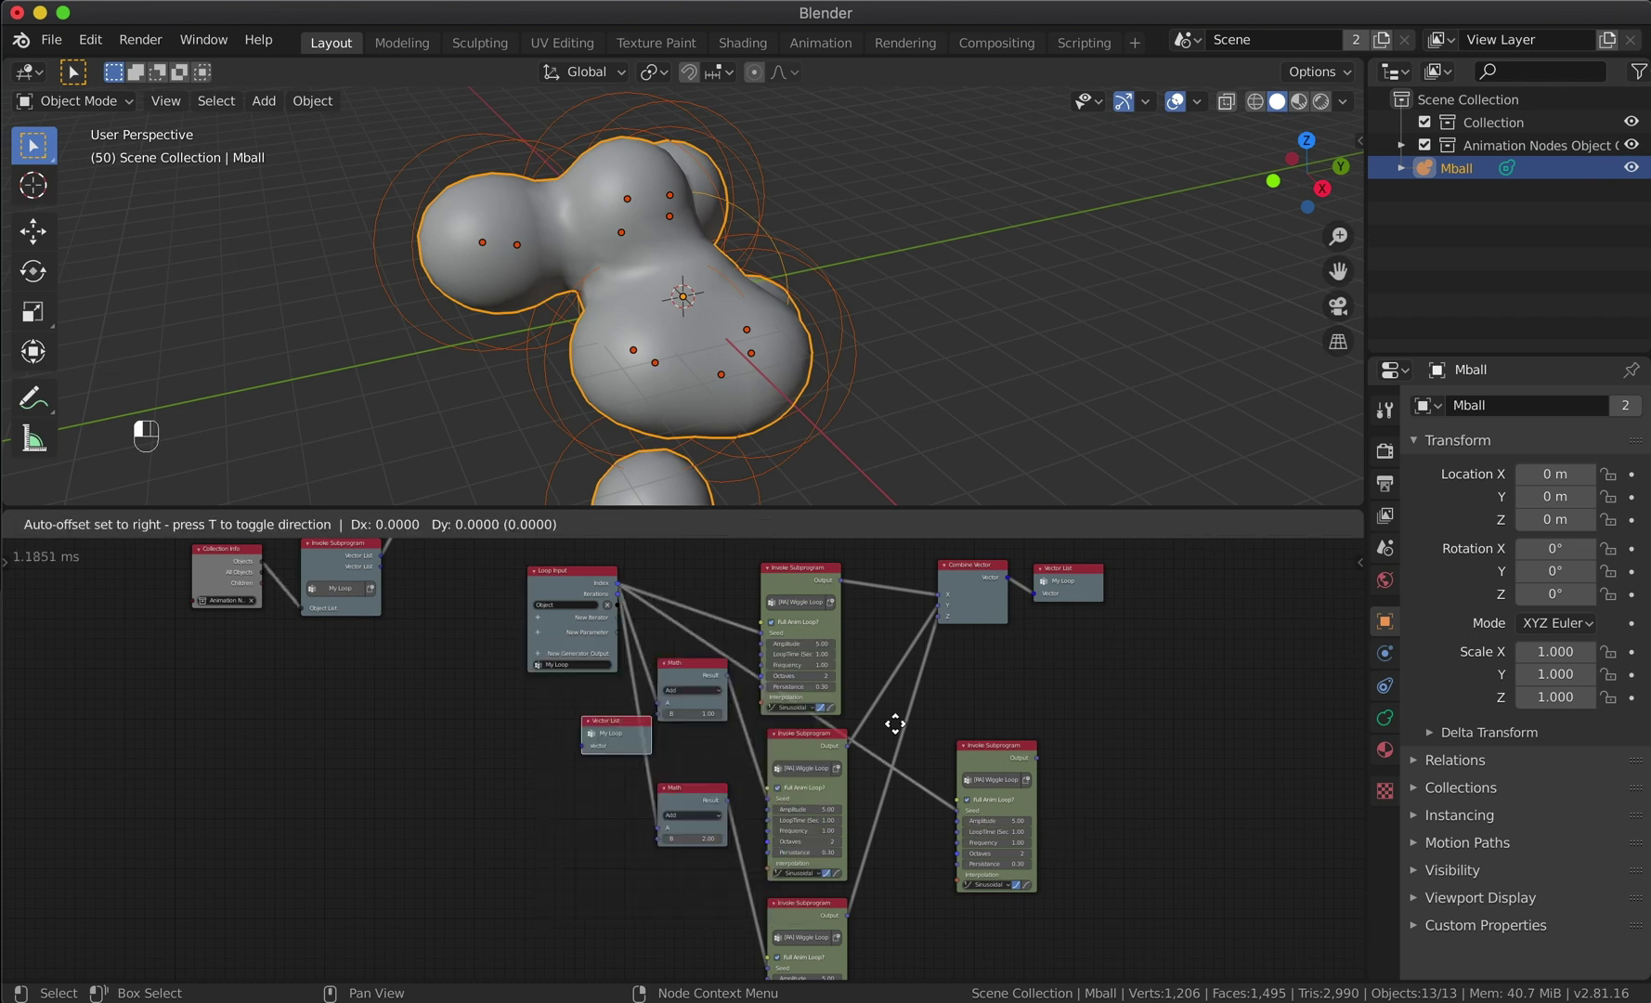
pyautogui.click(1141, 738)
# Step: Connect the new wiggle to the second Vector List through a Combine Vector node, feeding its output into X, Y and Z
pyautogui.moveTo(1036, 758); pyautogui.dragTo(1248, 746)
pyautogui.moveTo(1095, 751); pyautogui.dragTo(1131, 750)
pyautogui.scroll(2, 1127, 770)
pyautogui.moveTo(1163, 781); pyautogui.dragTo(1100, 771, button='middle')
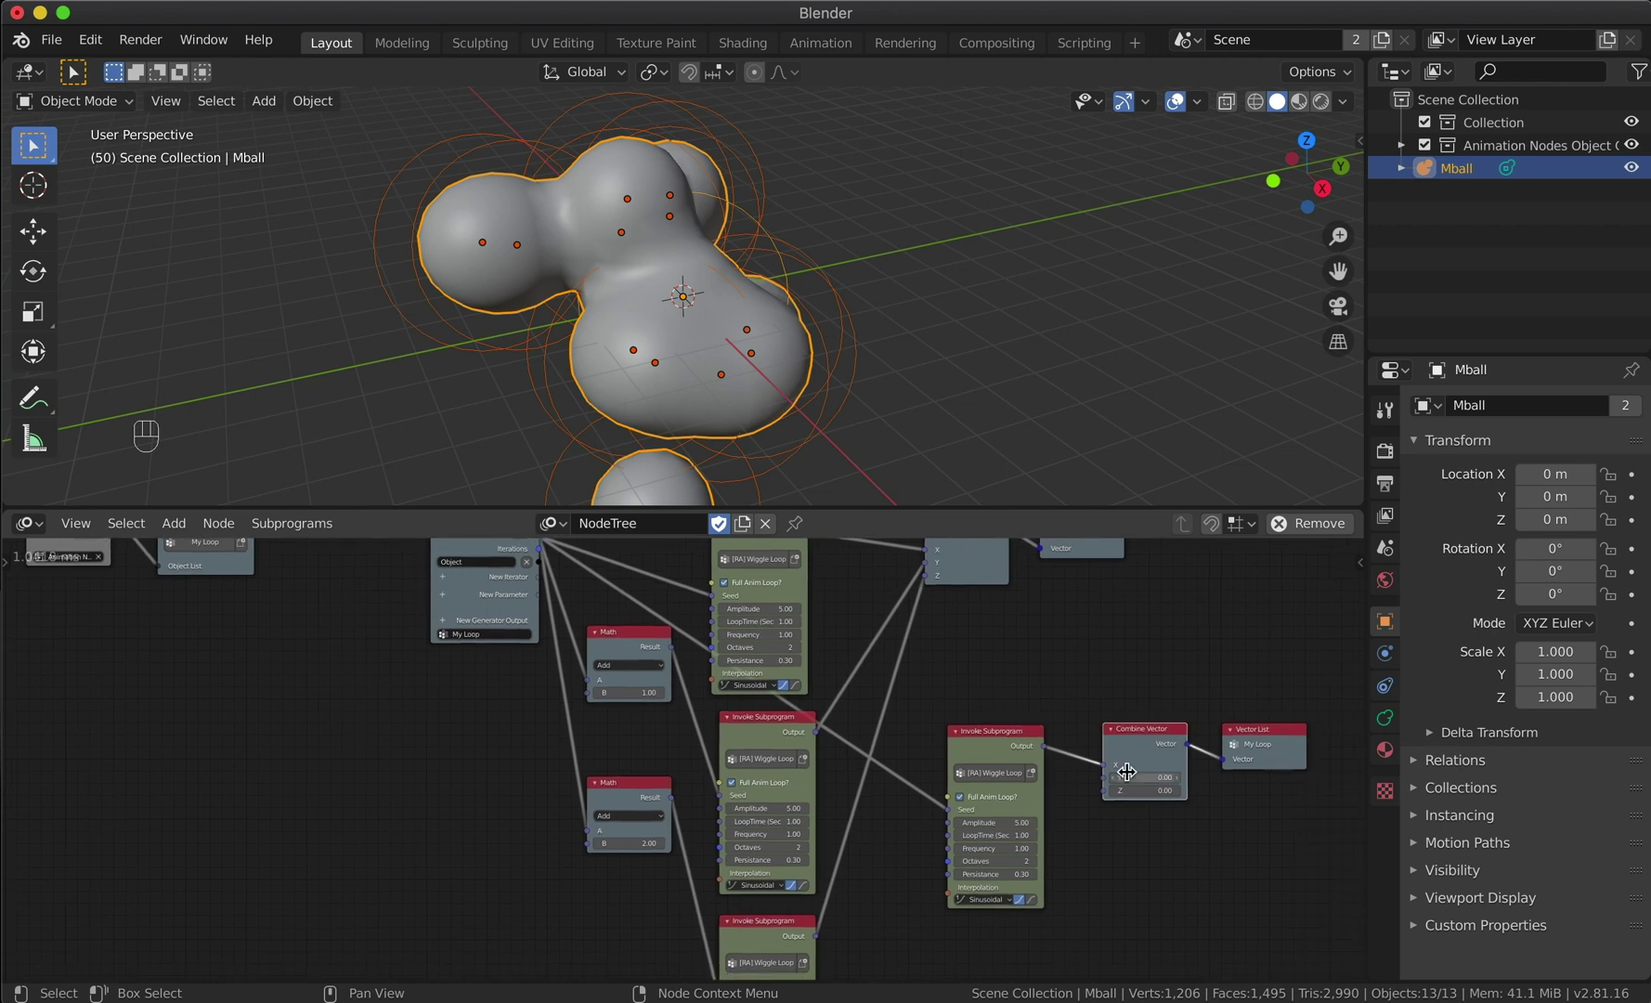
pyautogui.moveTo(1045, 747); pyautogui.dragTo(1104, 791)
pyautogui.scroll(5, 447, 738)
pyautogui.scroll(3, 387, 729)
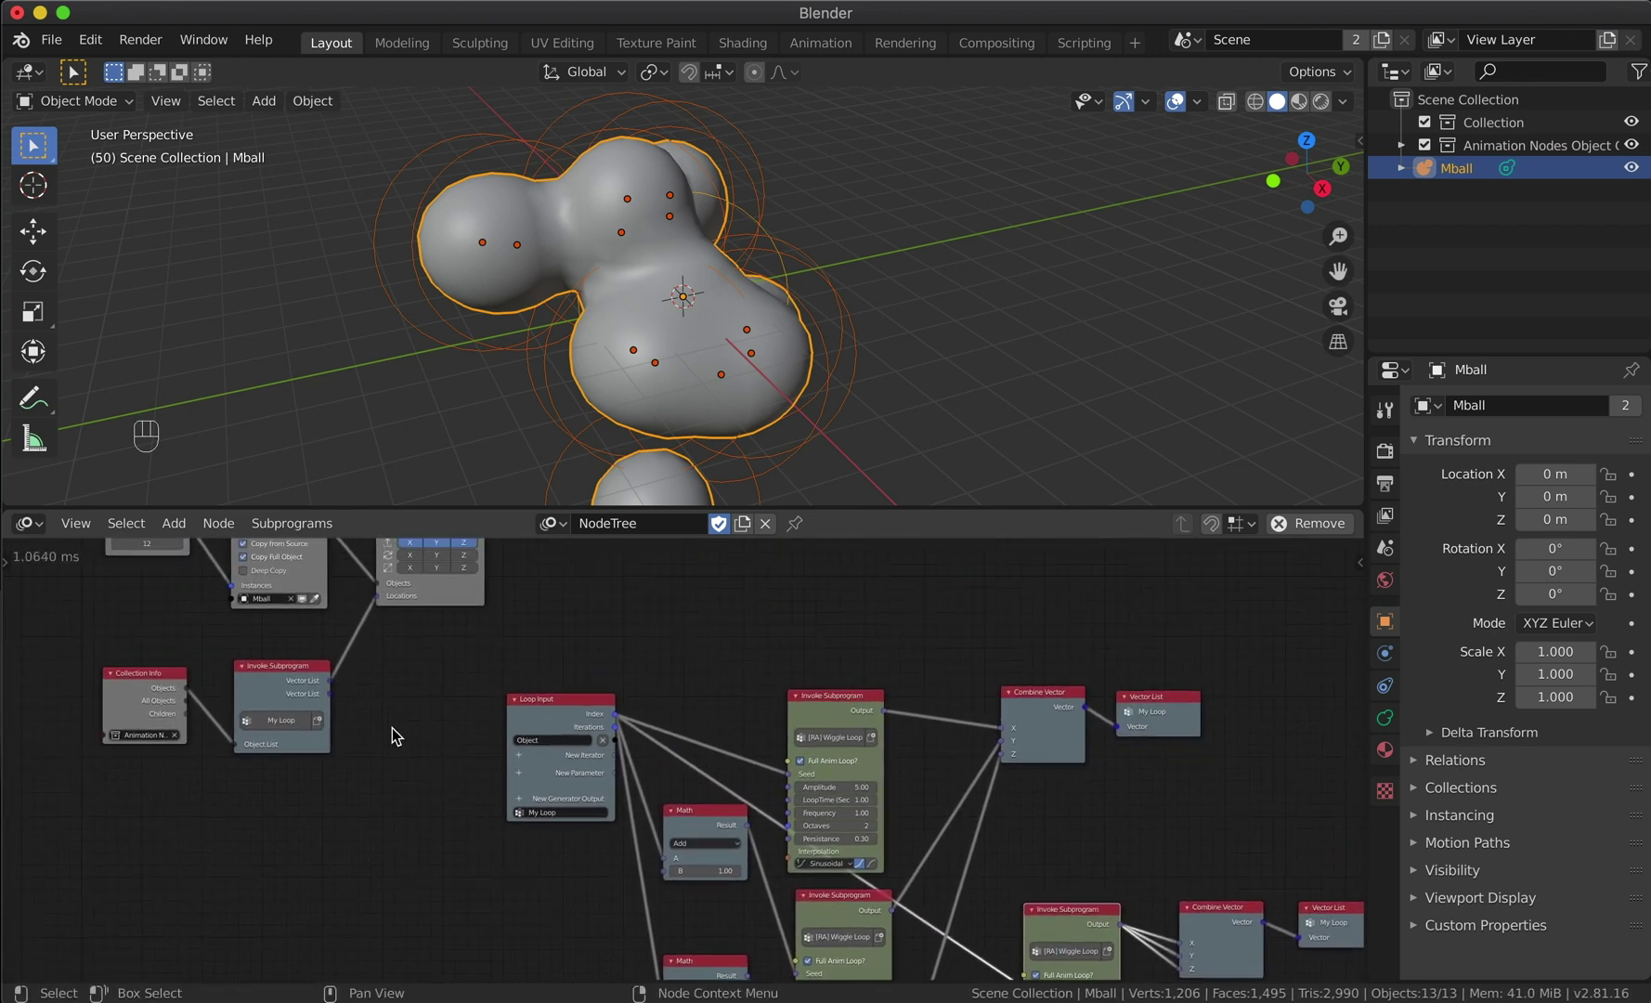
# Step: Enable X, Y and Z scale on the object transforms output node and connect My Loop's second Vector List to Scales
pyautogui.moveTo(401, 614); pyautogui.dragTo(451, 614)
pyautogui.click(453, 622)
pyautogui.moveTo(321, 740); pyautogui.dragTo(369, 656)
pyautogui.scroll(-5, 1031, 720)
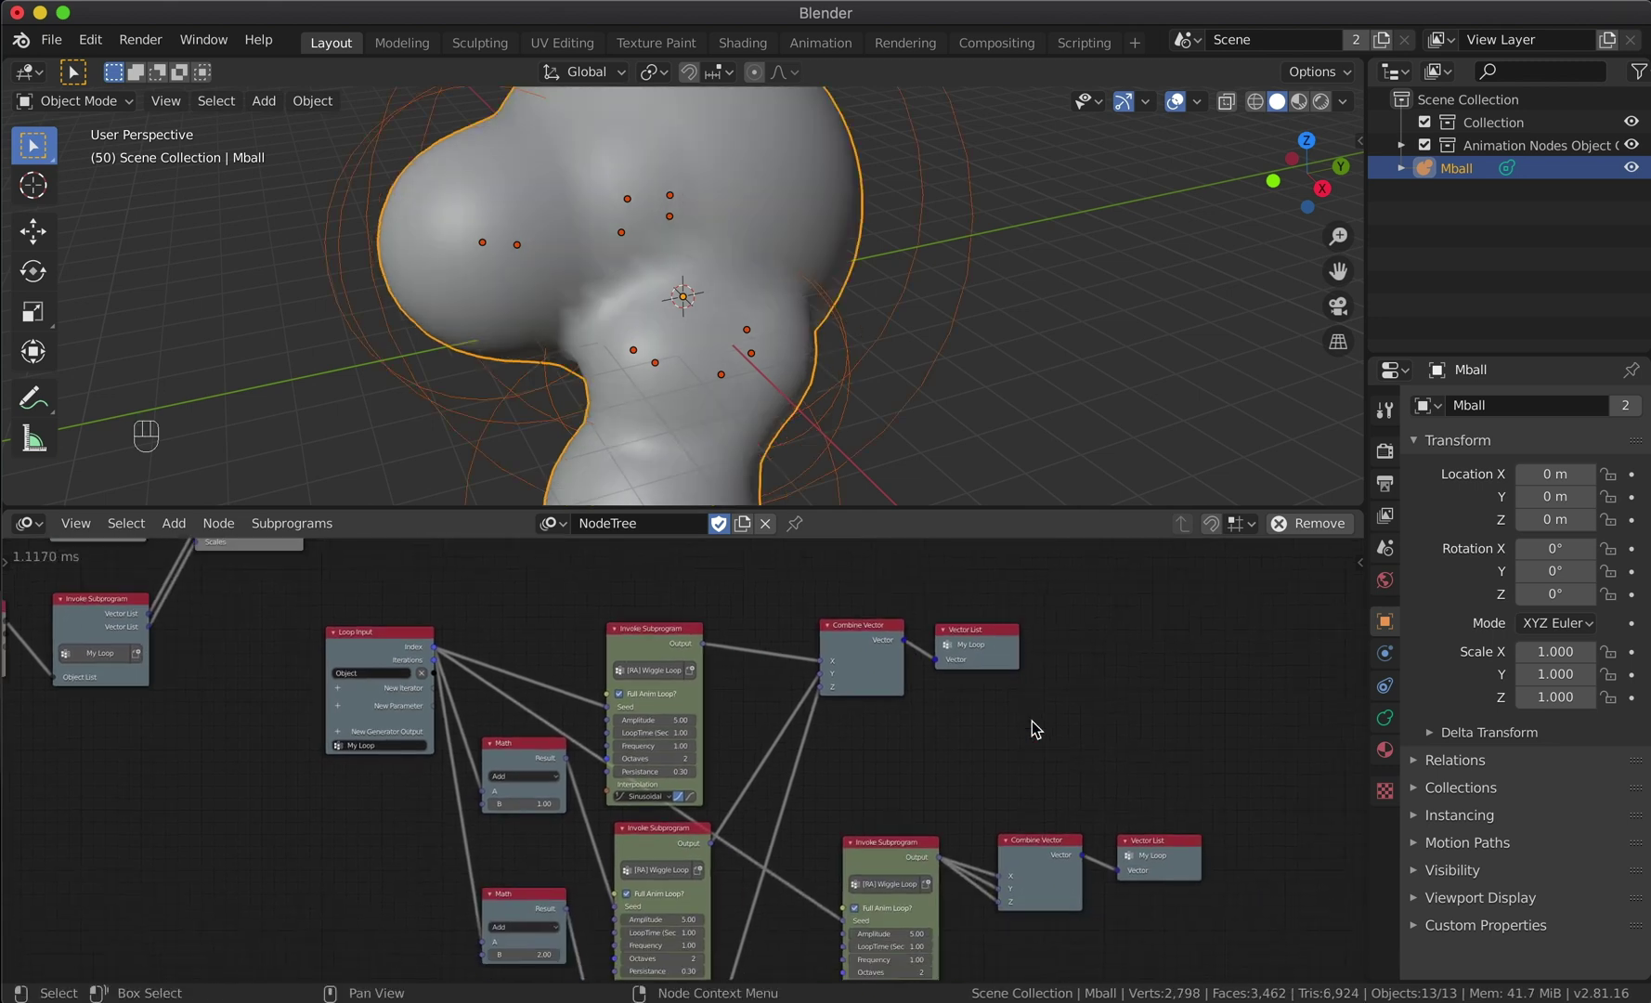
# Step: Deselect the metaball and play the animation briefly to review the wiggling scales
pyautogui.click(1046, 423)
pyautogui.press('space')
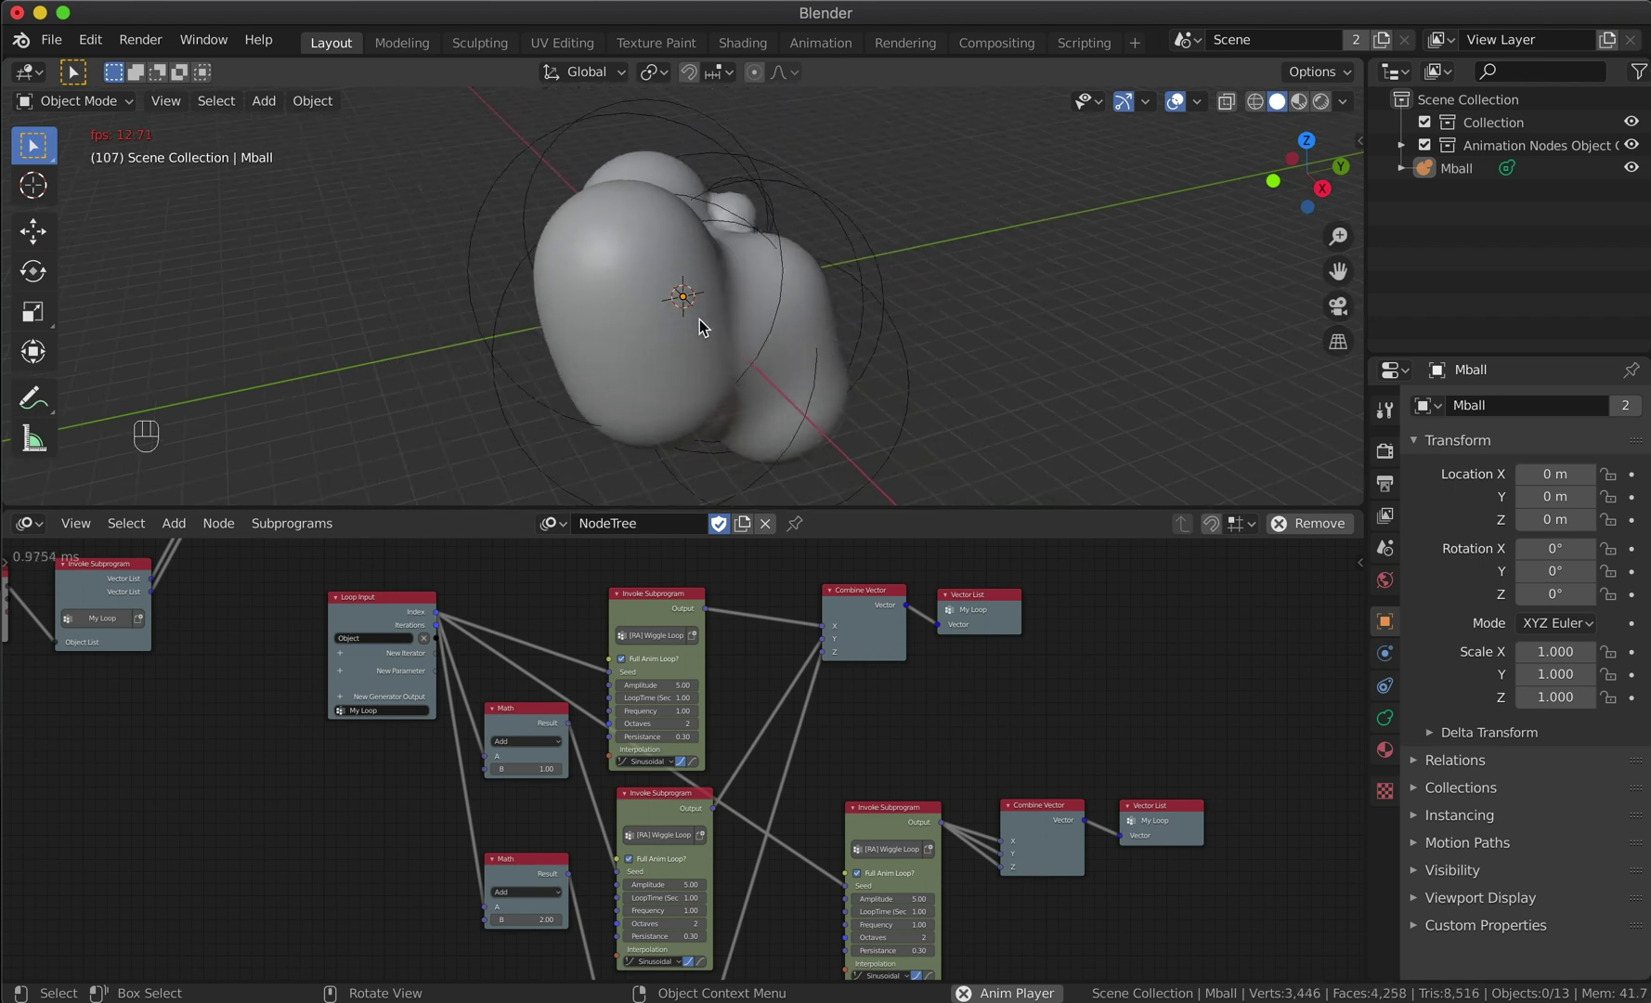
pyautogui.press('space')
# Step: Add a Map Range node just above the second Vector List generator output
pyautogui.scroll(-3, 1064, 795)
pyautogui.hscroll(3, 1064, 794)
pyautogui.scroll(-1, 1064, 801)
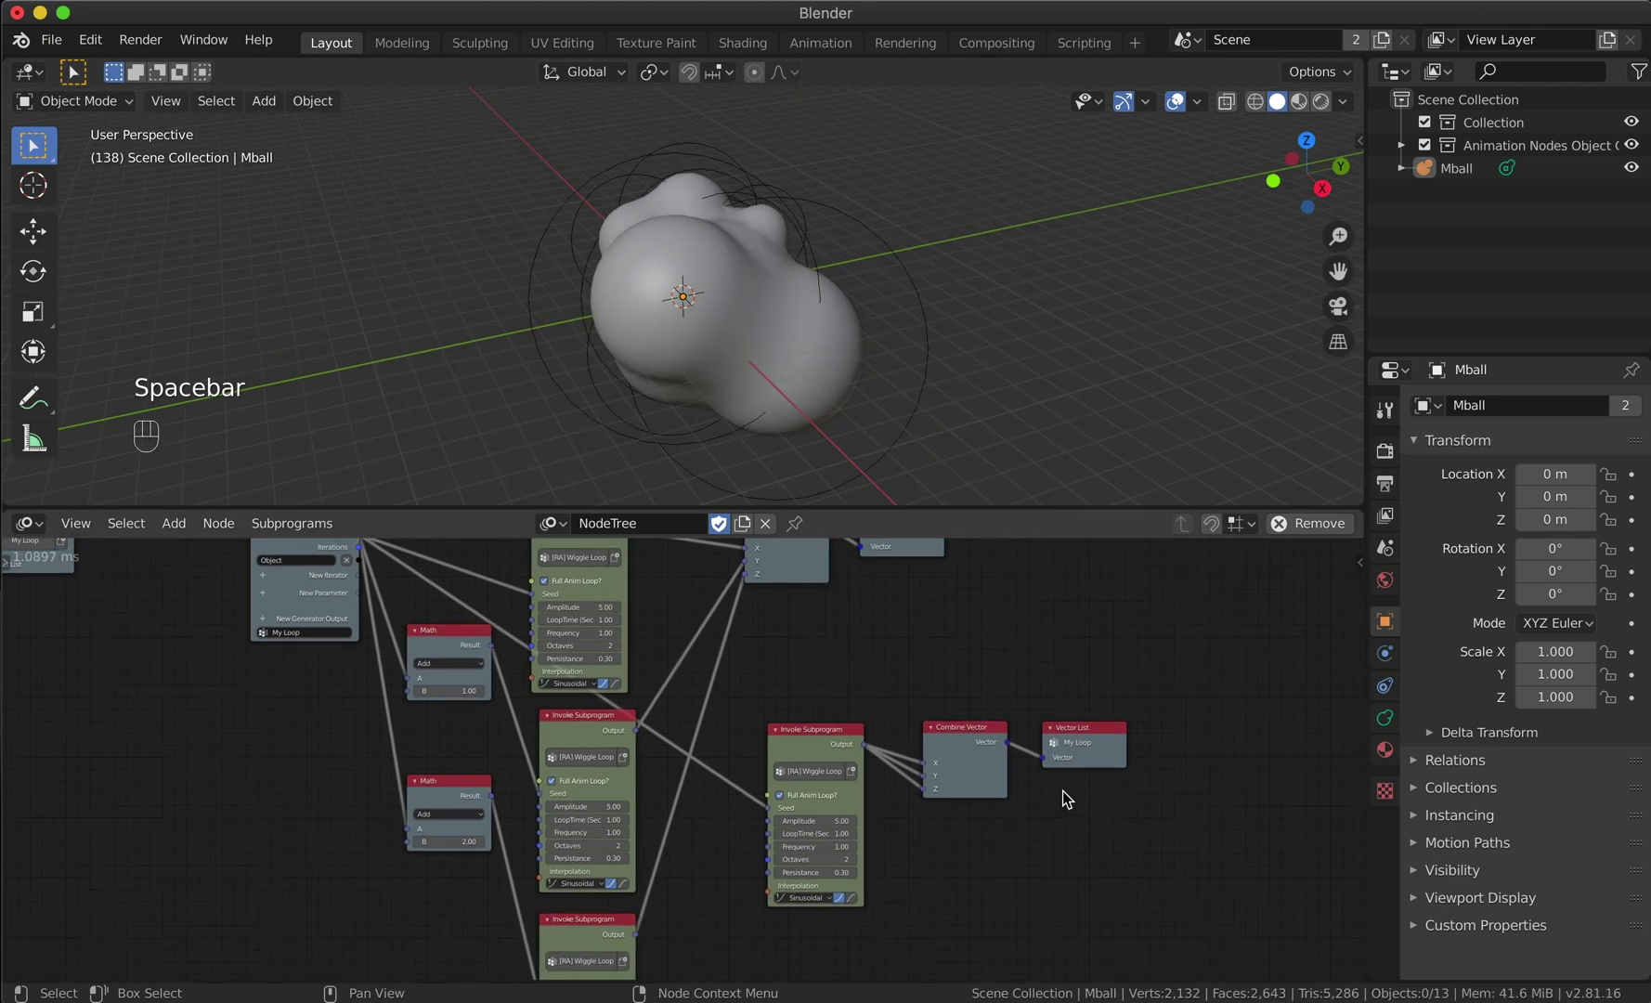
pyautogui.hotkey('ctrl', 'a')
pyautogui.write('map')
pyautogui.click(1077, 452)
pyautogui.click(1090, 720)
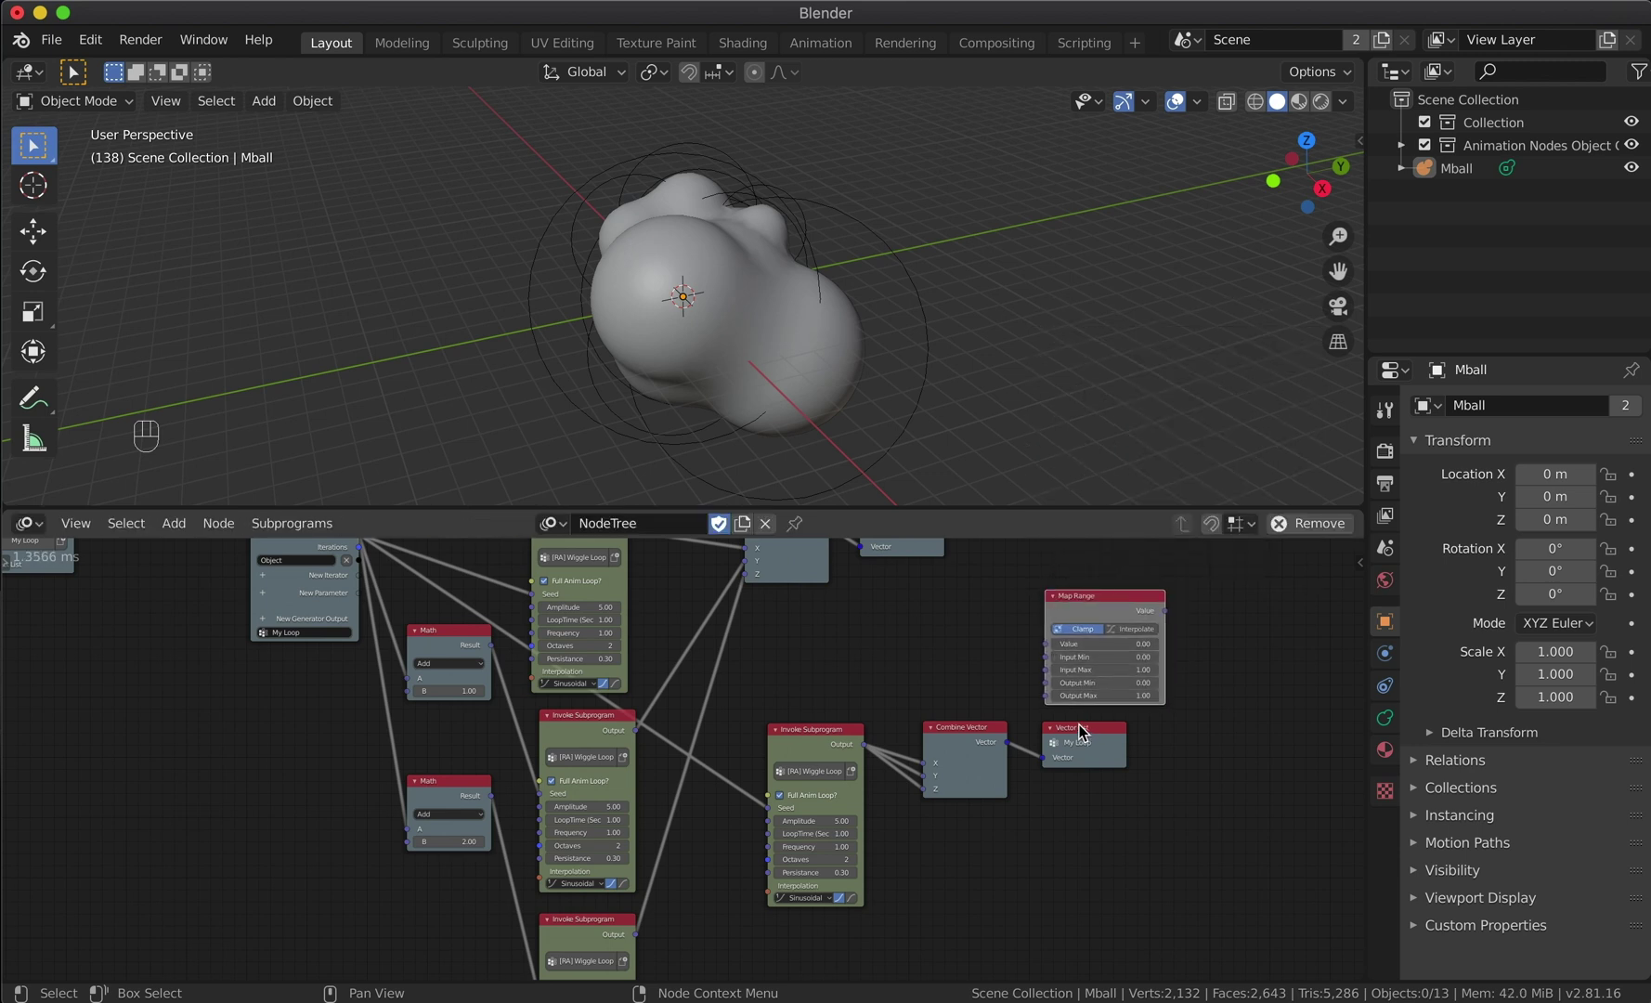
# Step: Make room and insert Map Range between the scale wiggle and its Combine Vector, feeding its Value into X, Y and Z
pyautogui.moveTo(1078, 725); pyautogui.dragTo(1254, 724)
pyautogui.moveTo(977, 728); pyautogui.dragTo(1144, 730)
pyautogui.moveTo(1111, 643); pyautogui.dragTo(1018, 734)
pyautogui.moveTo(1090, 780)
pyautogui.mouseDown()
pyautogui.moveTo(1059, 773)
pyautogui.moveTo(1095, 750)
pyautogui.moveTo(1075, 793)
pyautogui.moveTo(1090, 778)
pyautogui.mouseUp()
pyautogui.moveTo(1043, 742); pyautogui.dragTo(1090, 791)
# Step: Set the Map Range node's Input Min to -1, Output Min to 1 and Output Max to 2
pyautogui.write('-1')
pyautogui.press('Return')
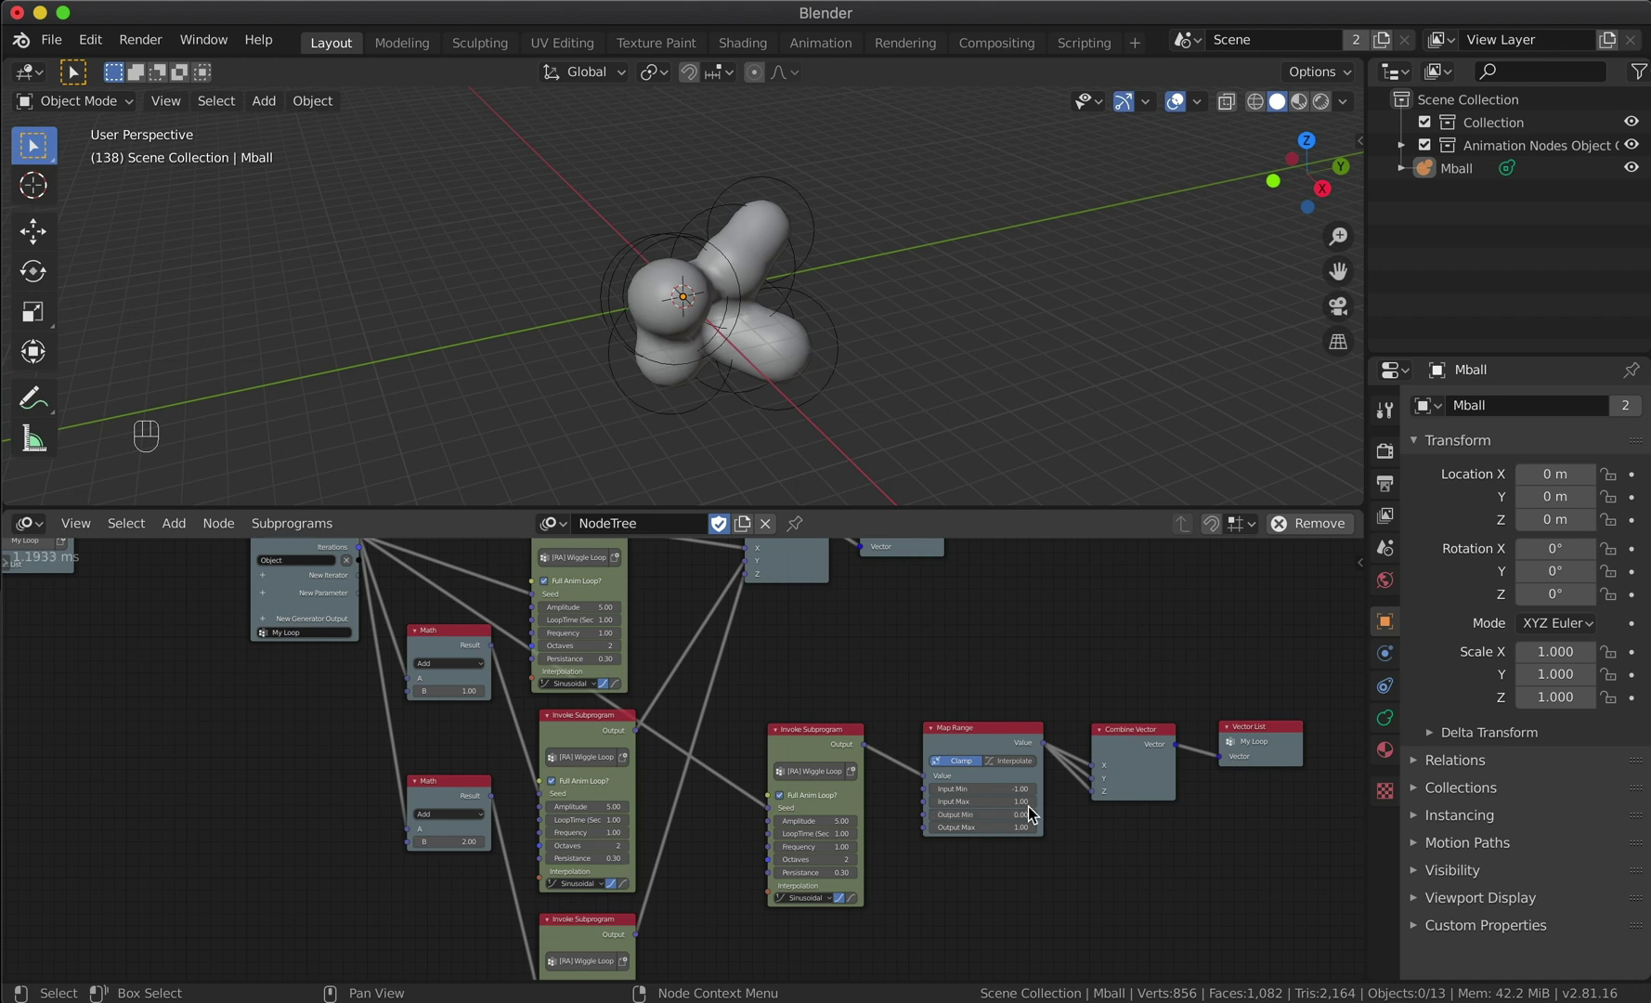
pyautogui.scroll(2, 1029, 814)
pyautogui.click(1015, 813)
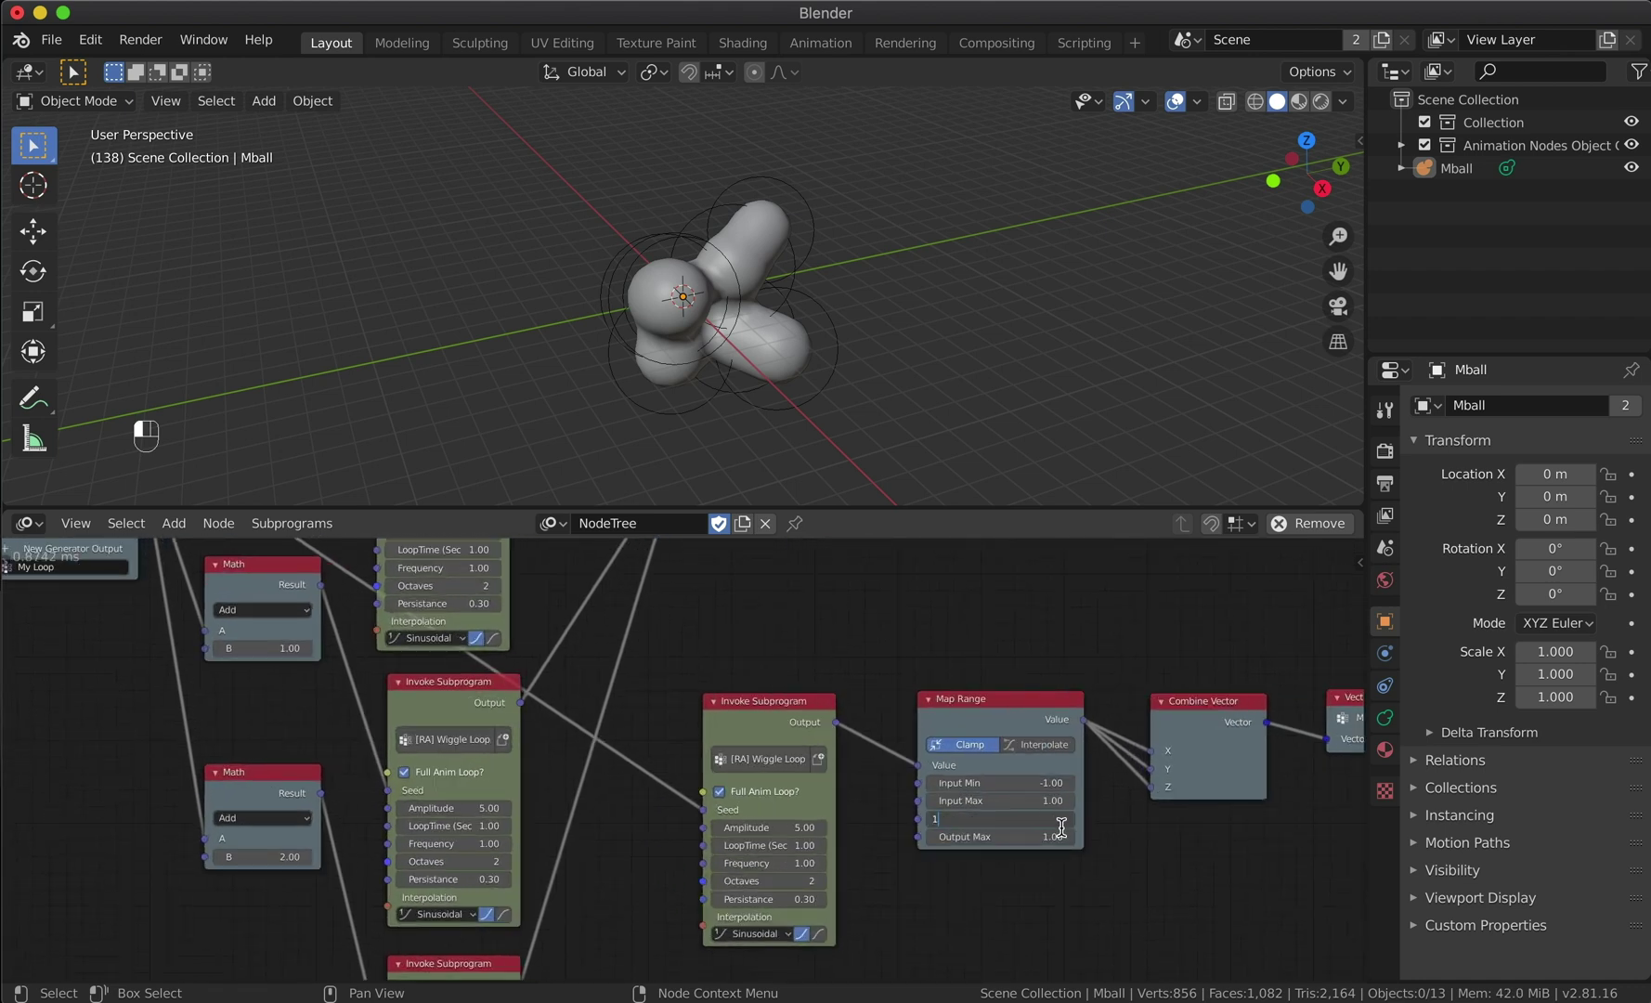
pyautogui.write('1')
pyautogui.press('Return')
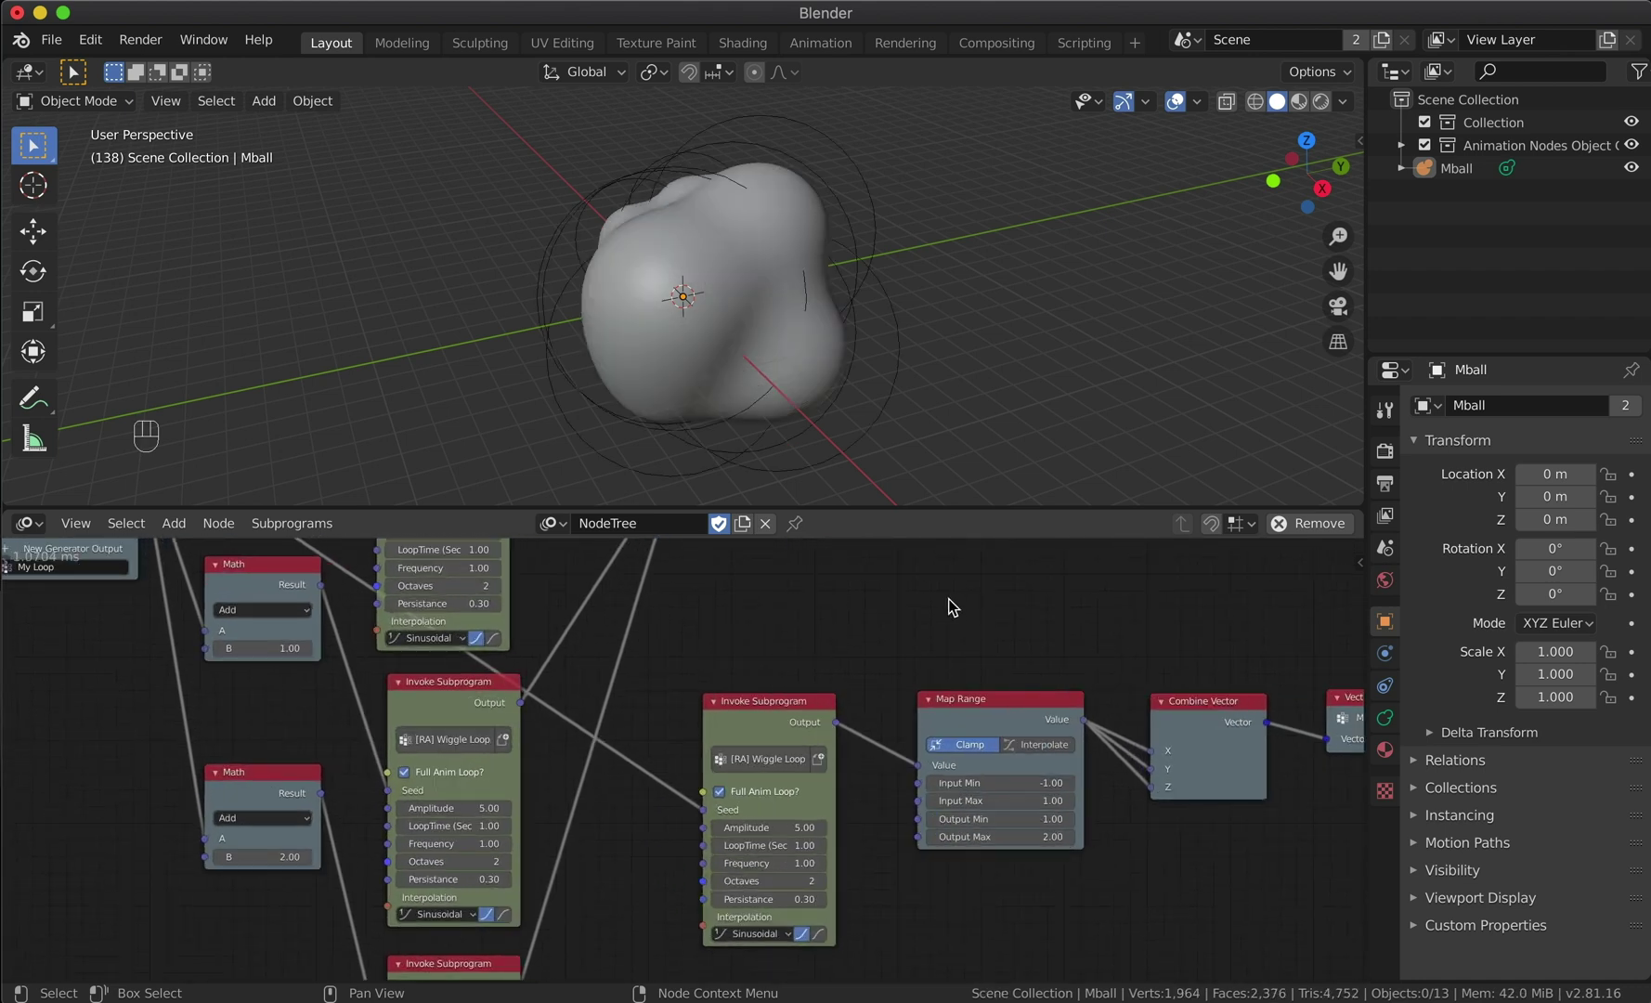
# Step: Play the animation, inspect the metaballs from another angle, and set the Map Range node's Output Max to 1.70
pyautogui.press('space')
pyautogui.moveTo(675, 306); pyautogui.dragTo(811, 284, button='middle')
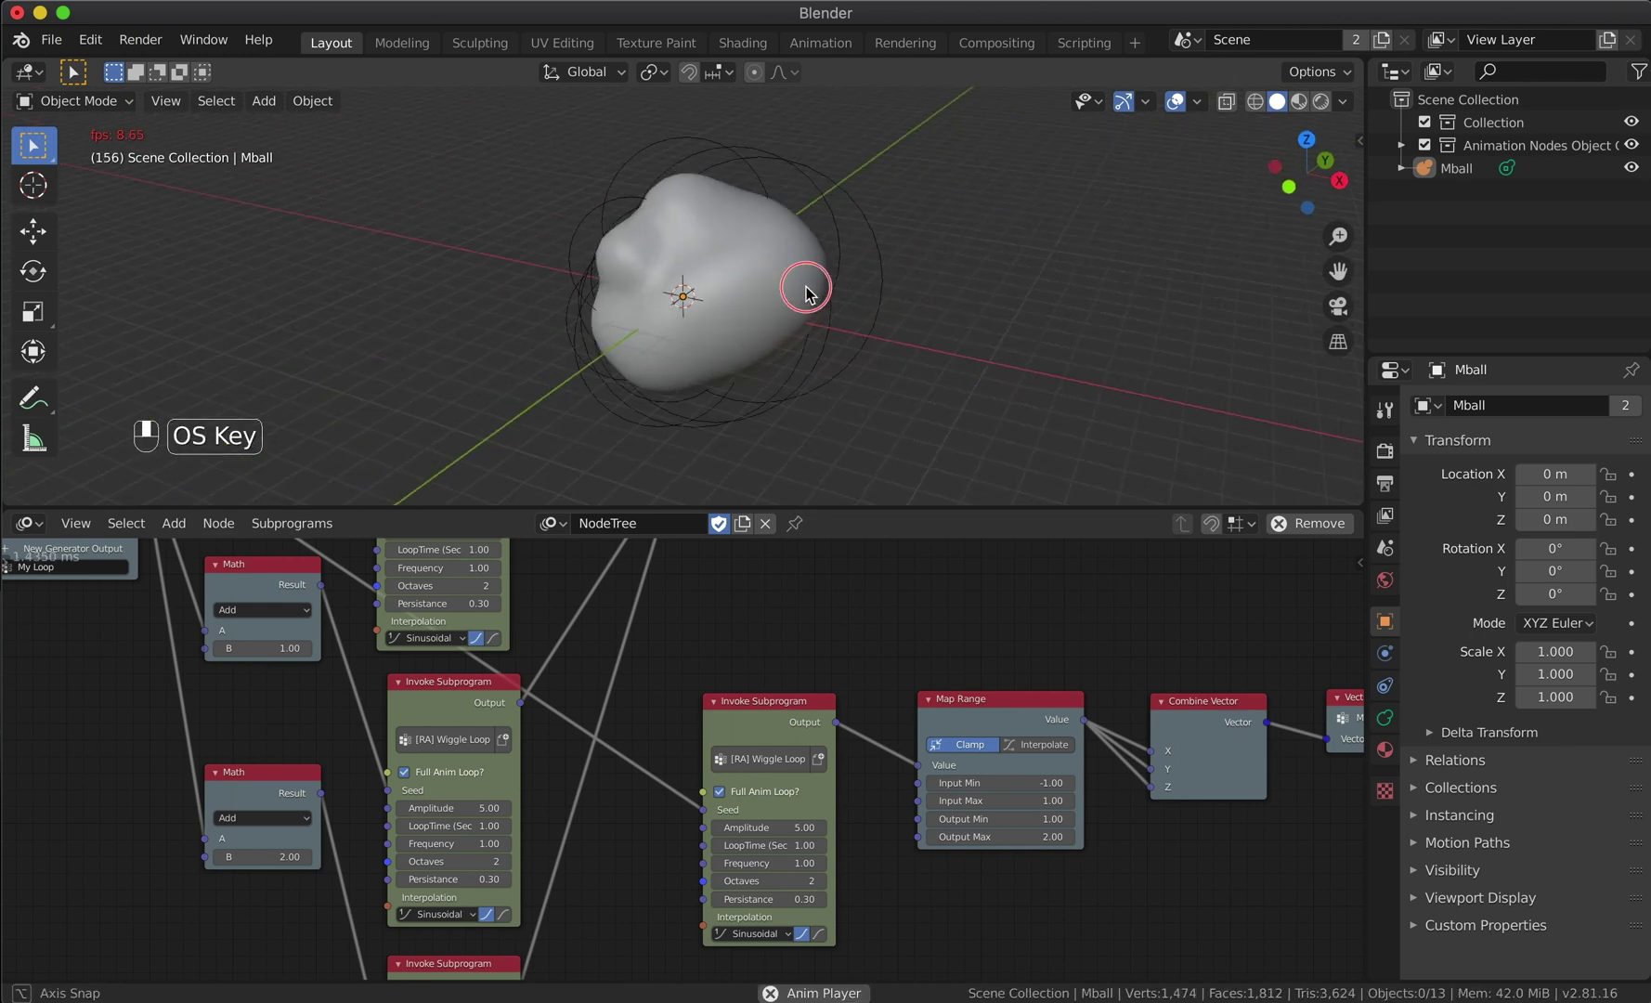
pyautogui.click(1052, 819)
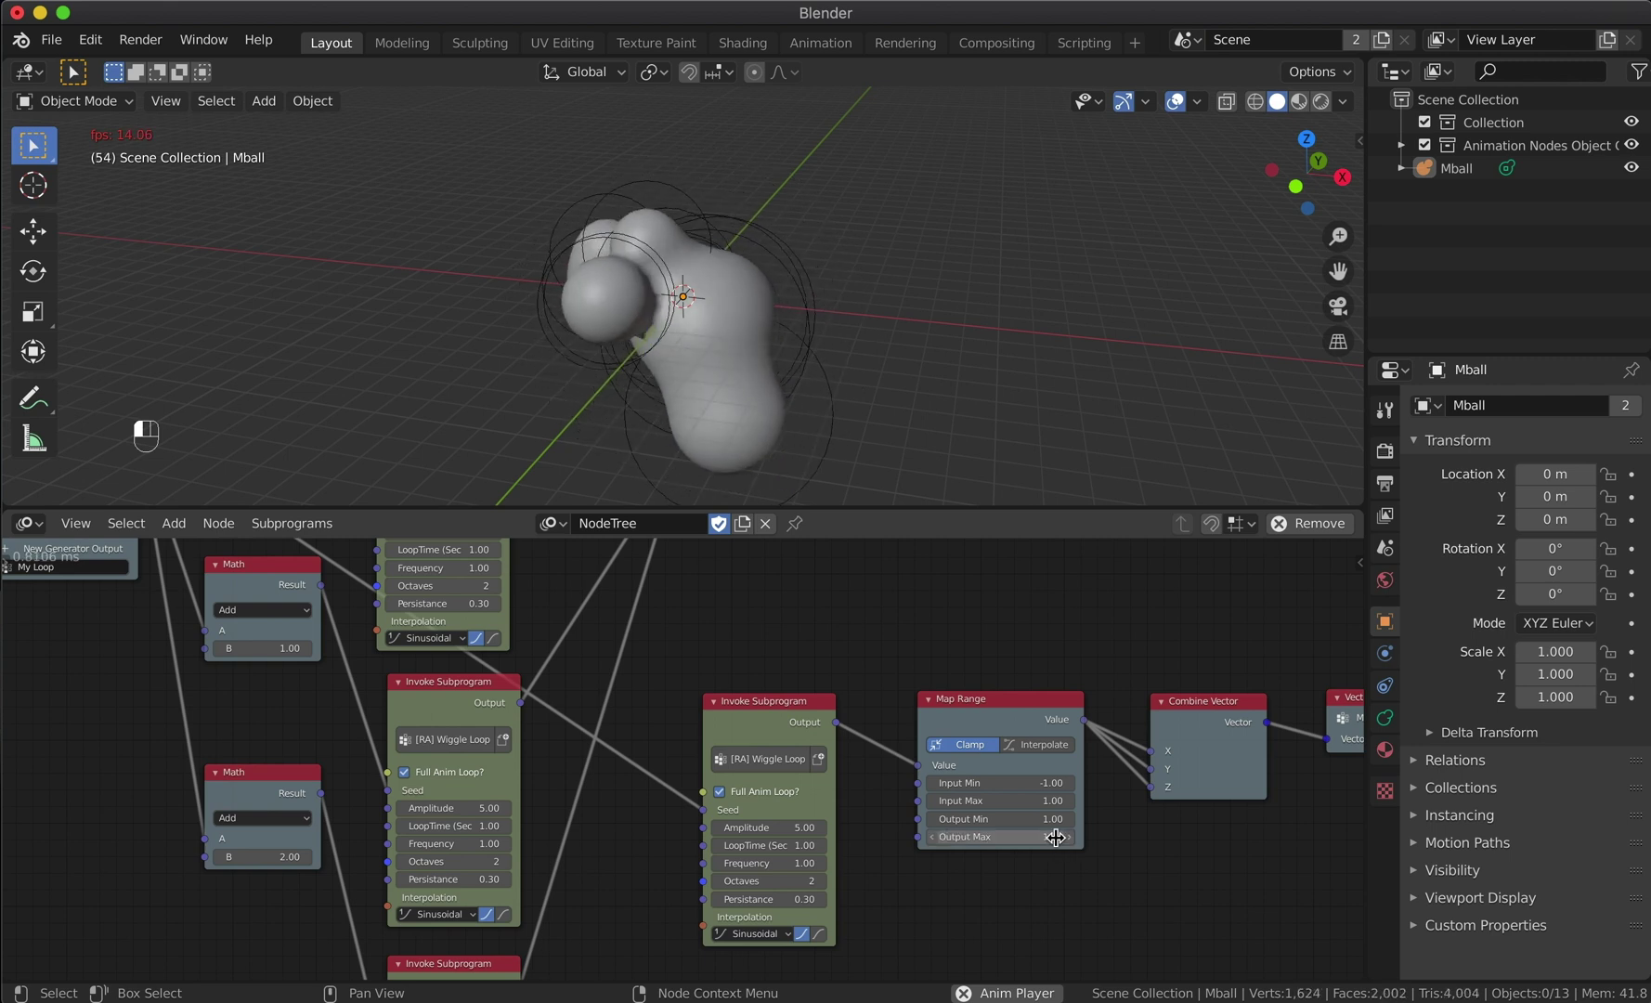
# Step: Set Frequency to 0.40 on the Wiggle Loop nodes that drive the locations
pyautogui.hscroll(-3, 698, 776)
pyautogui.scroll(2, 698, 776)
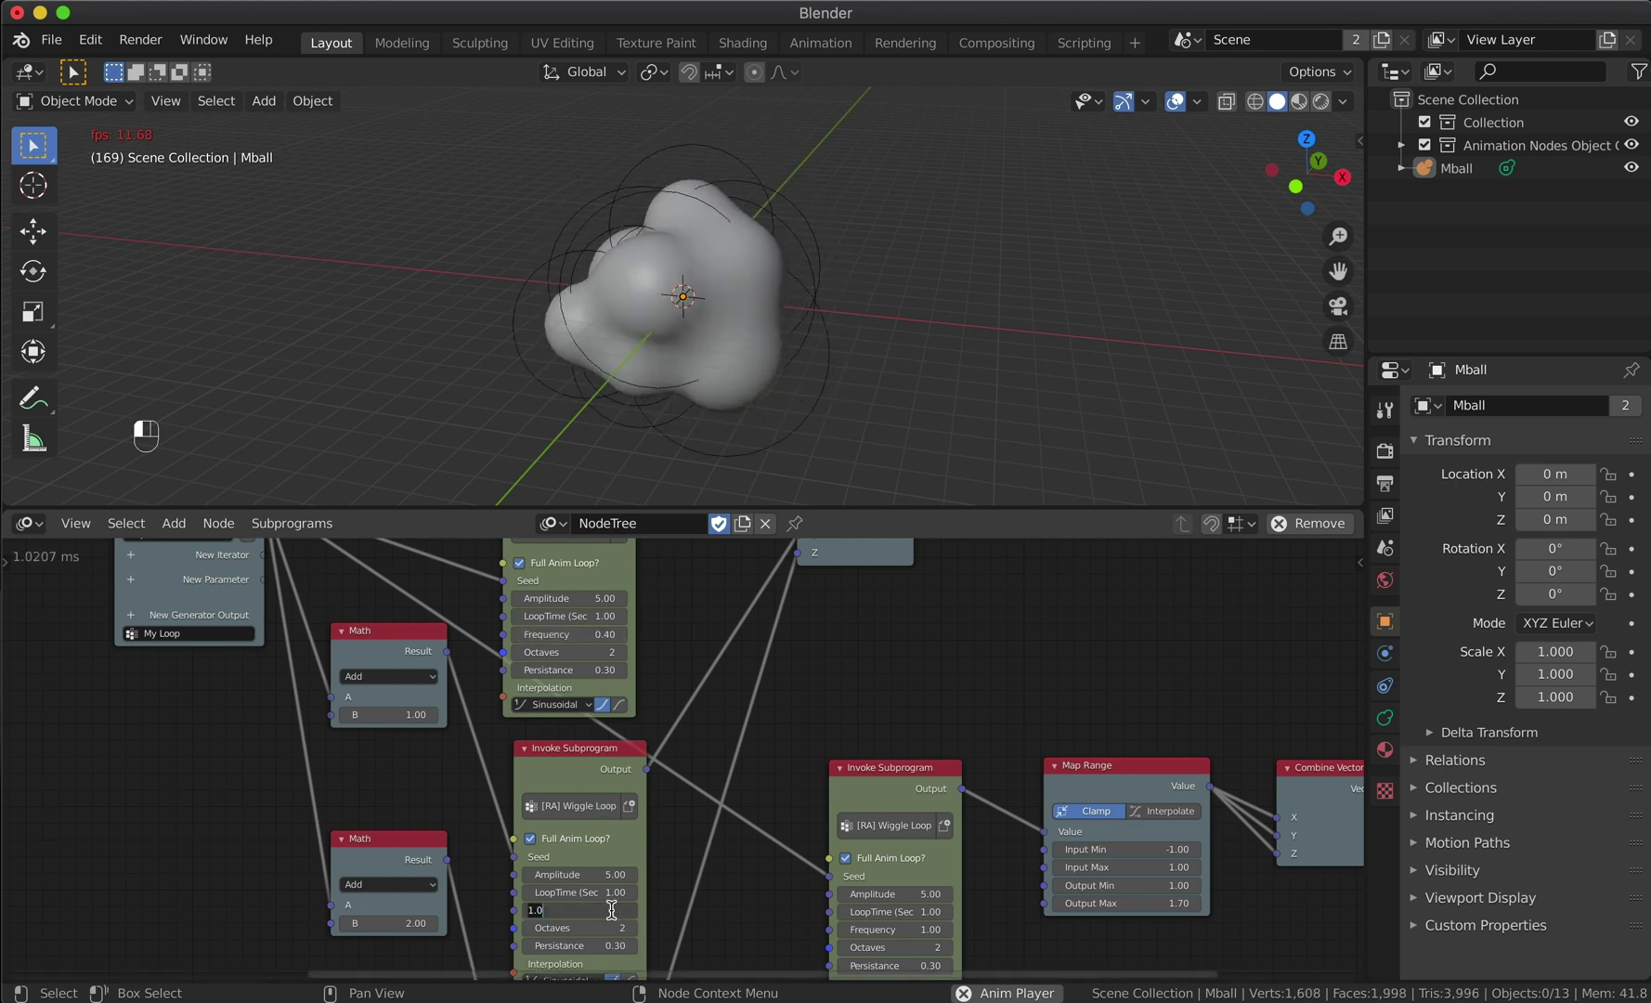
pyautogui.keyDown('shift'); pyautogui.scroll(-10, 622, 891); pyautogui.keyUp('shift')
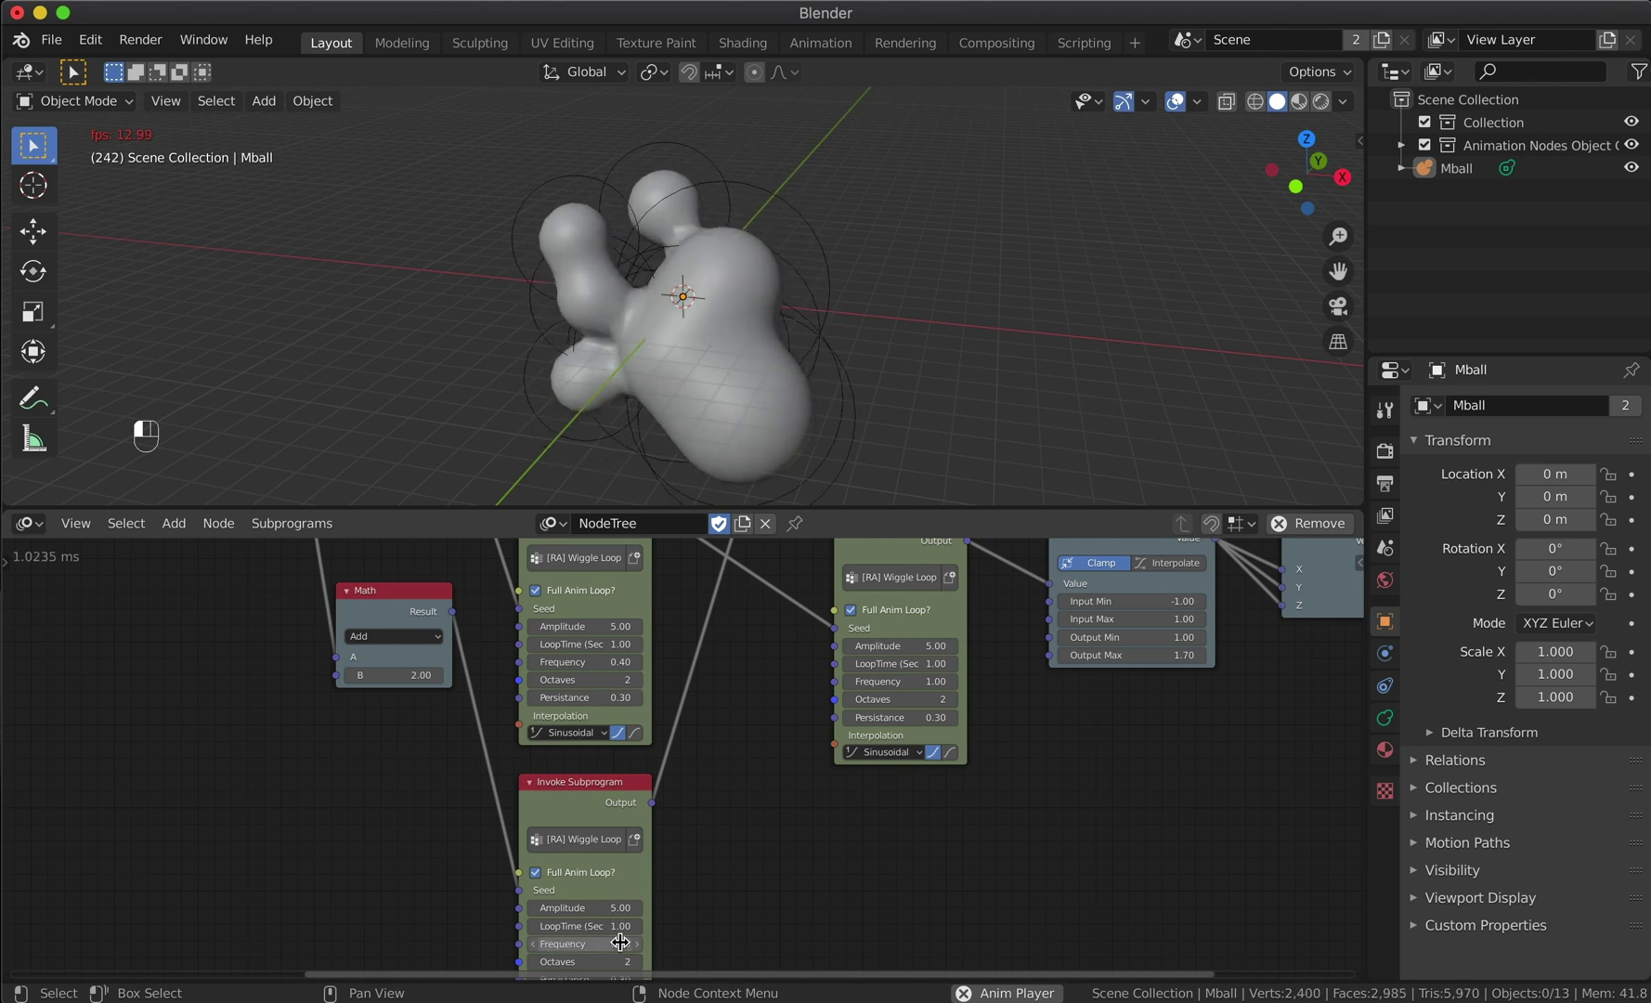
# Step: Set Amplitude to 4.00 on the first location Wiggle Loop node and inspect the playing metaballs from another angle
pyautogui.keyDown('shift'); pyautogui.scroll(11, 674, 889); pyautogui.keyUp('shift')
pyautogui.keyDown('ctrl'); pyautogui.hscroll(-3, 693, 756); pyautogui.keyUp('ctrl')
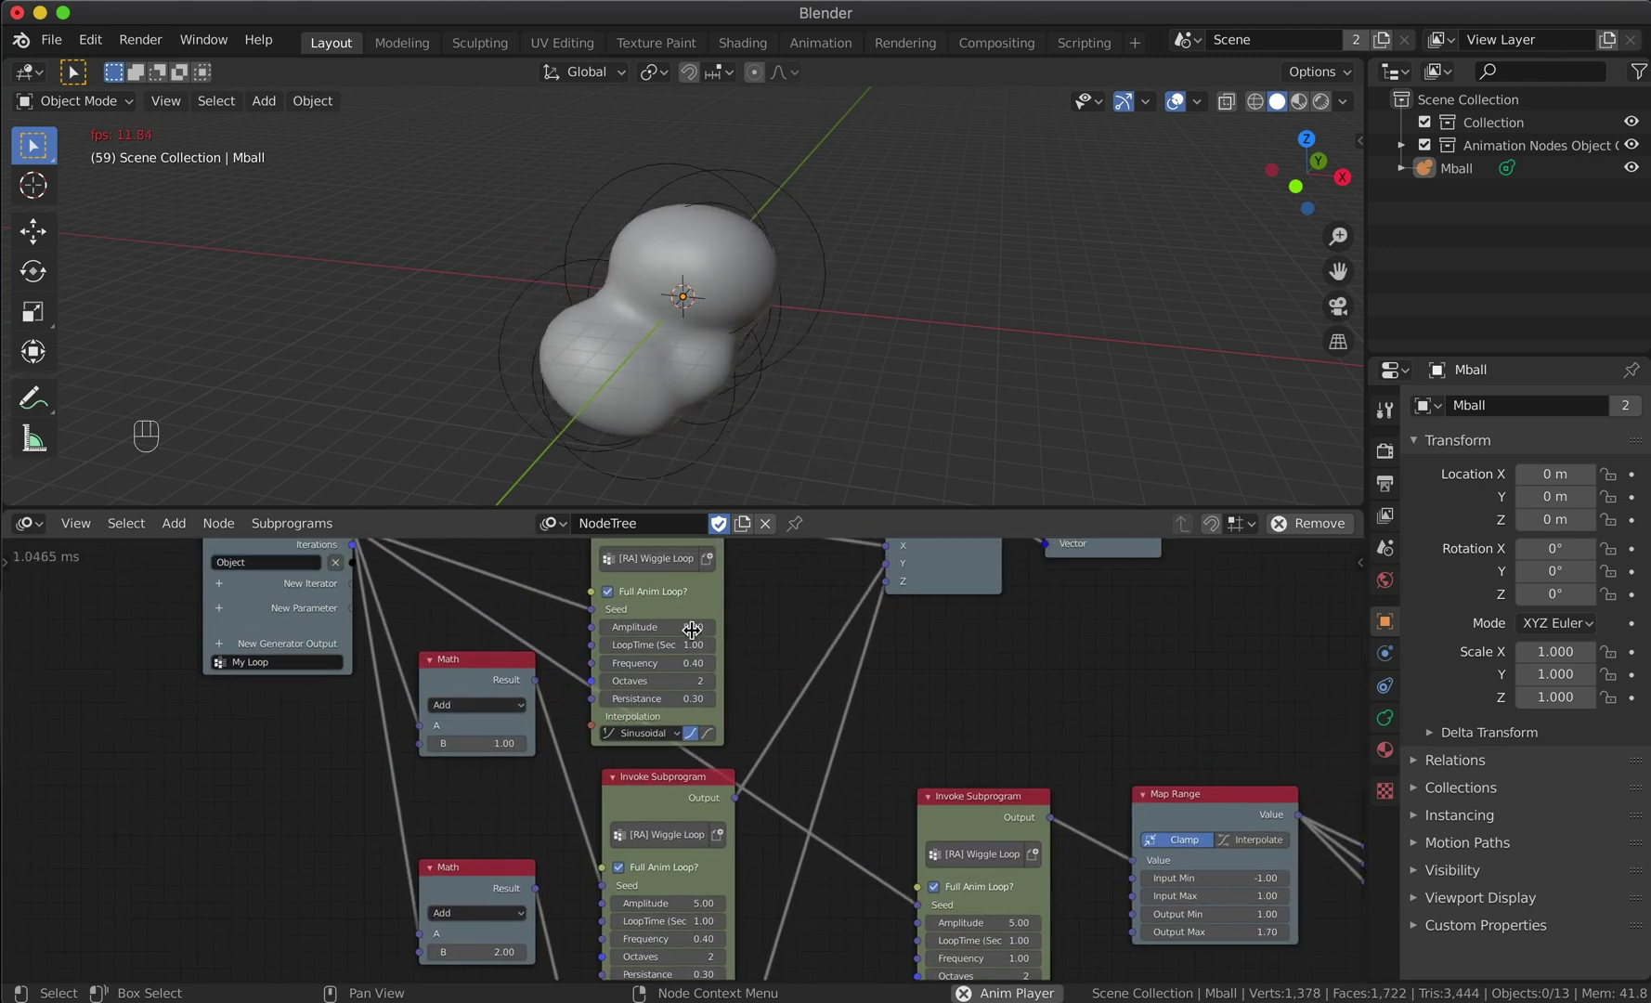
pyautogui.moveTo(661, 628); pyautogui.dragTo(704, 627)
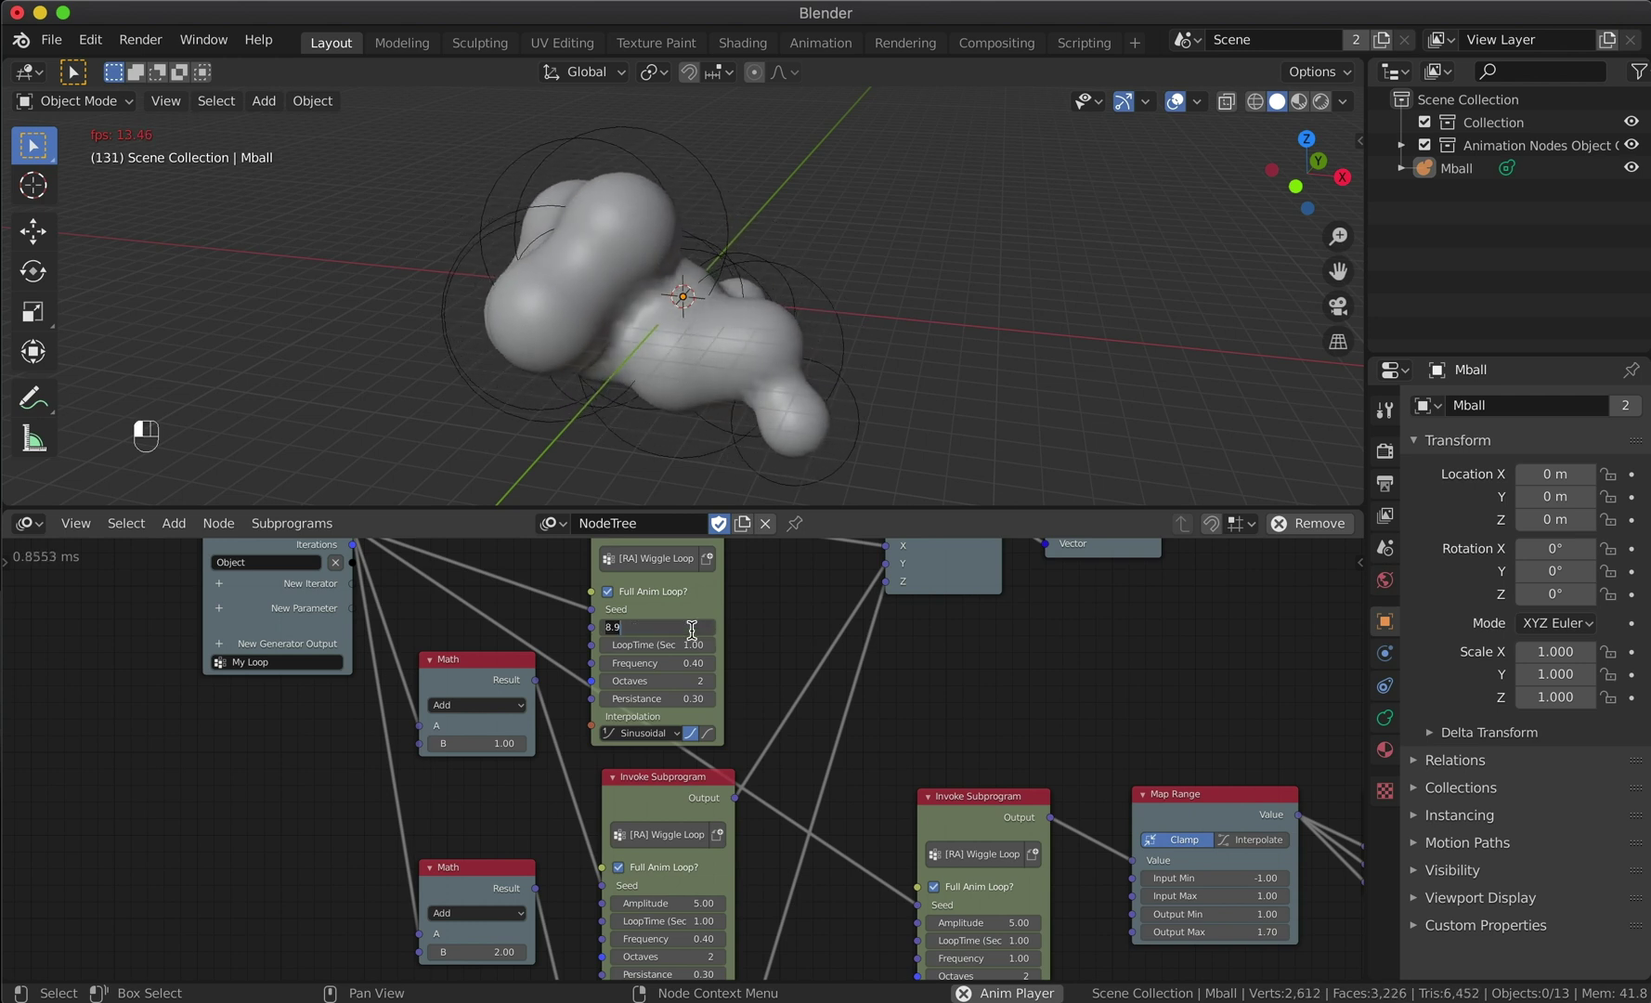
pyautogui.moveTo(647, 346); pyautogui.dragTo(866, 332, button='middle')
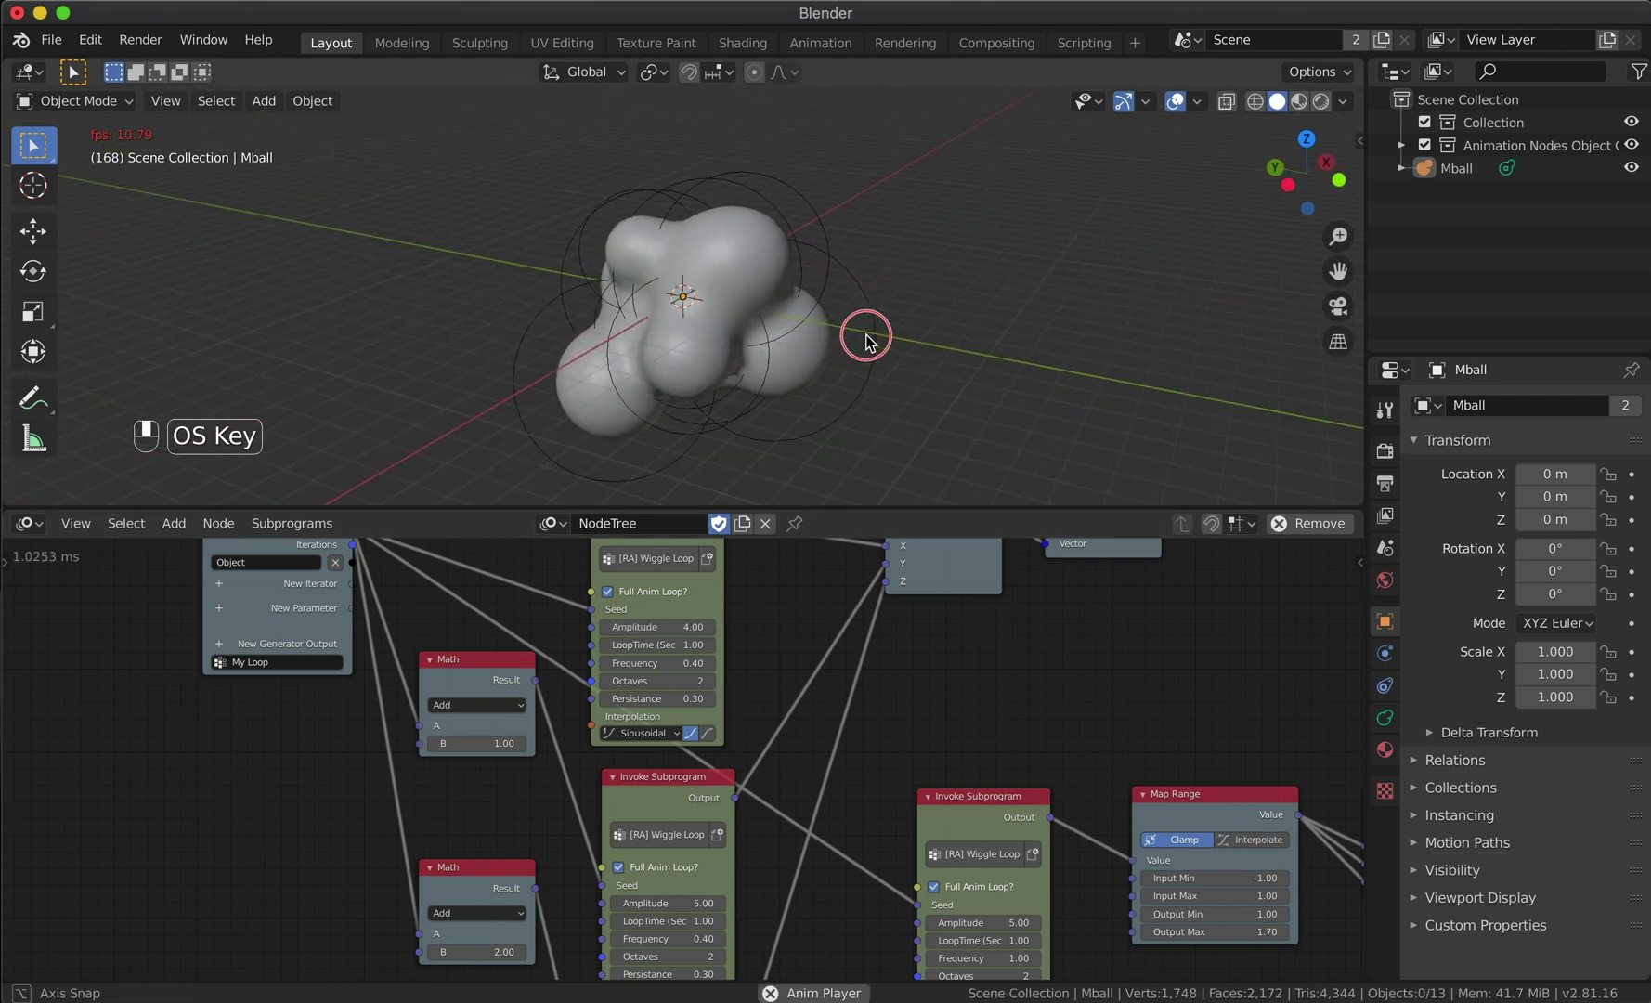
pyautogui.scroll(-5, 900, 665)
pyautogui.scroll(-4, 900, 665)
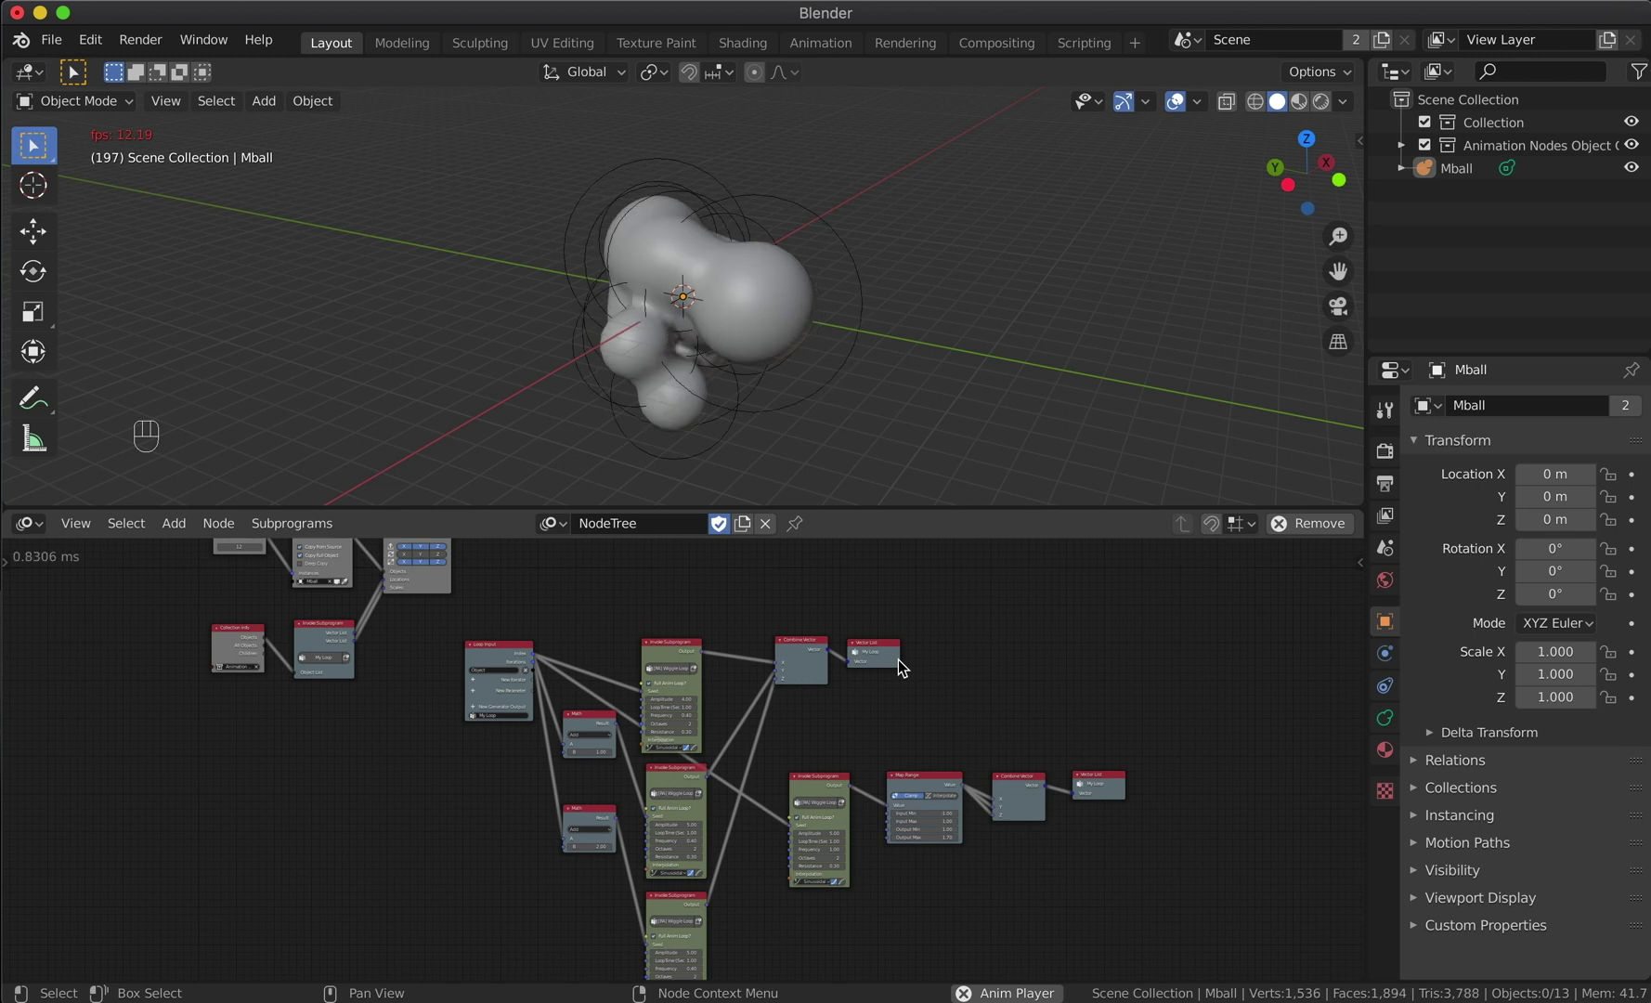